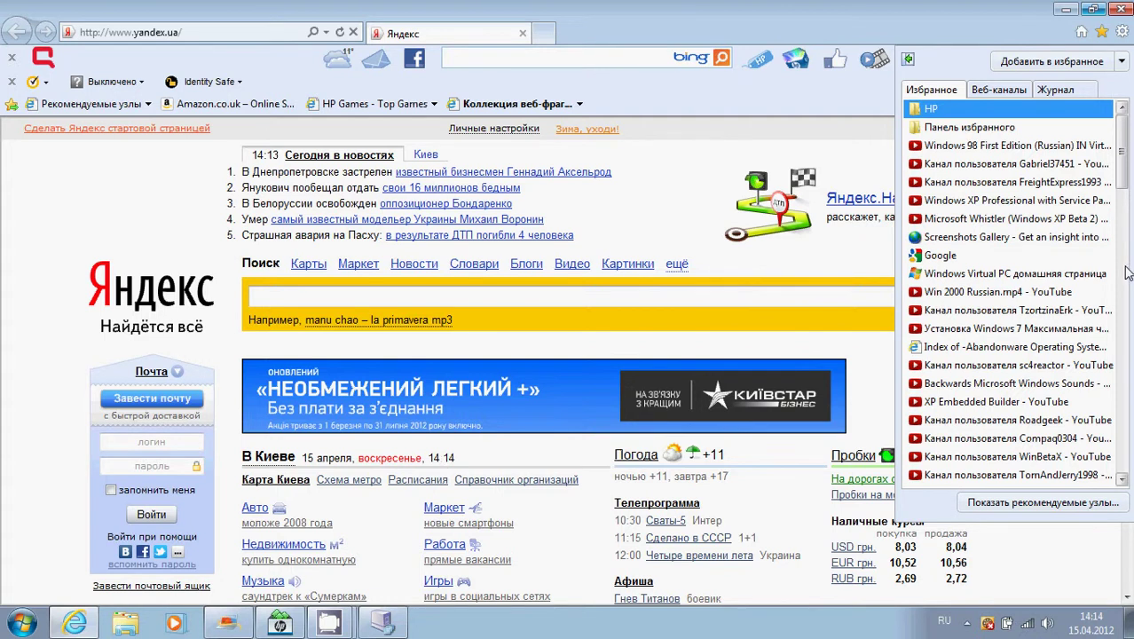
# Open the saved favorite for the OS-Windows-Final Releases-Windows 95 folder index
pyautogui.click(1126, 265)
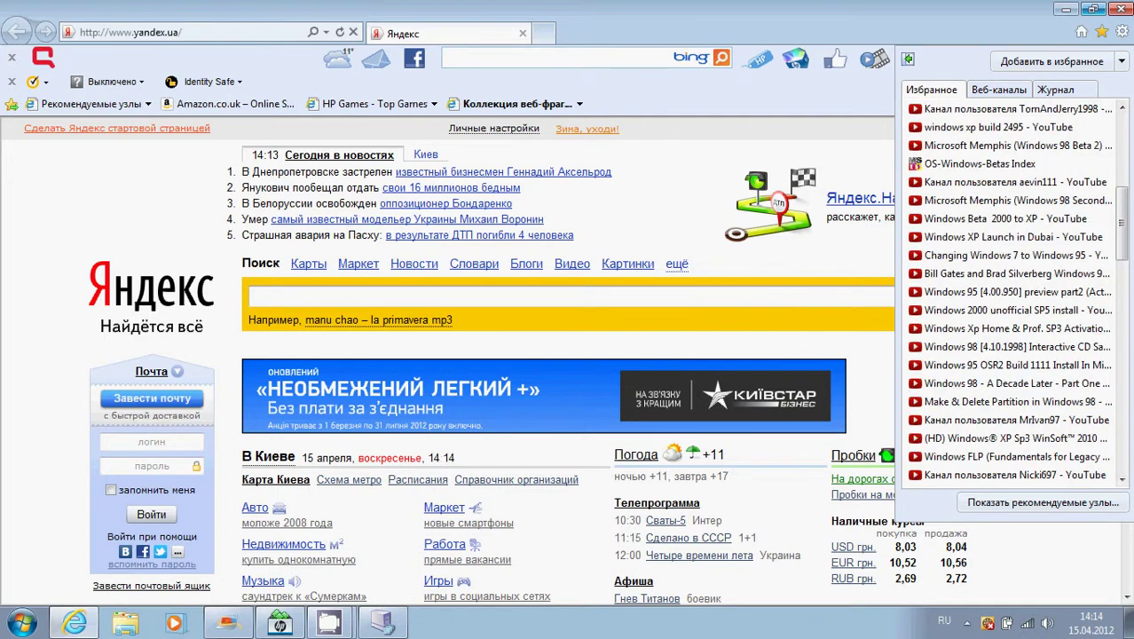
pyautogui.click(1126, 266)
pyautogui.click(1128, 344)
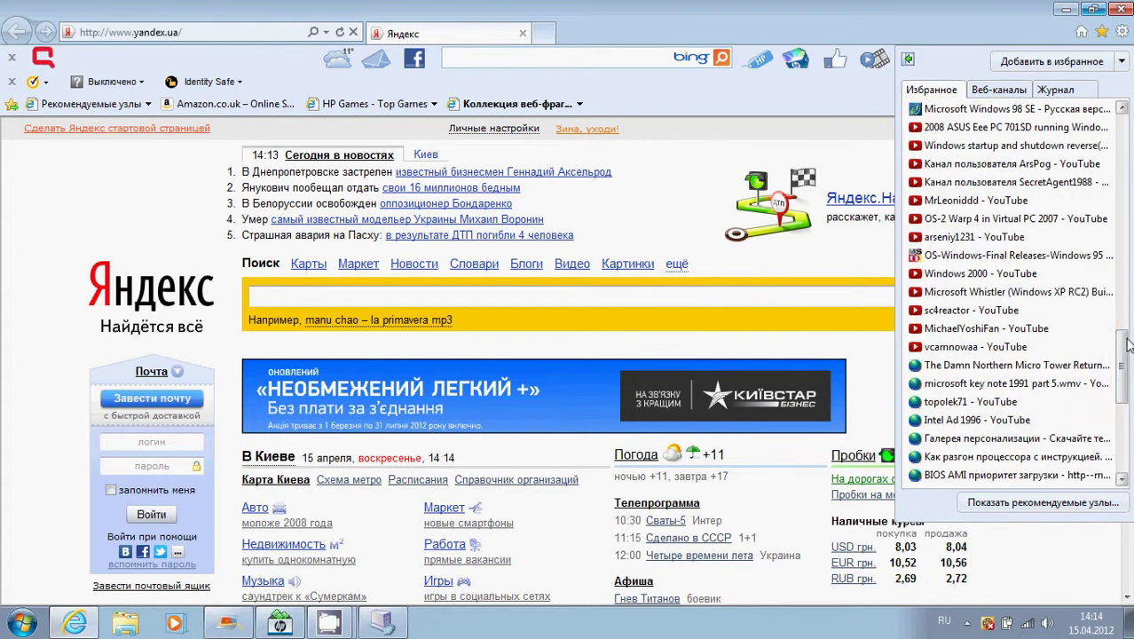
pyautogui.click(1056, 256)
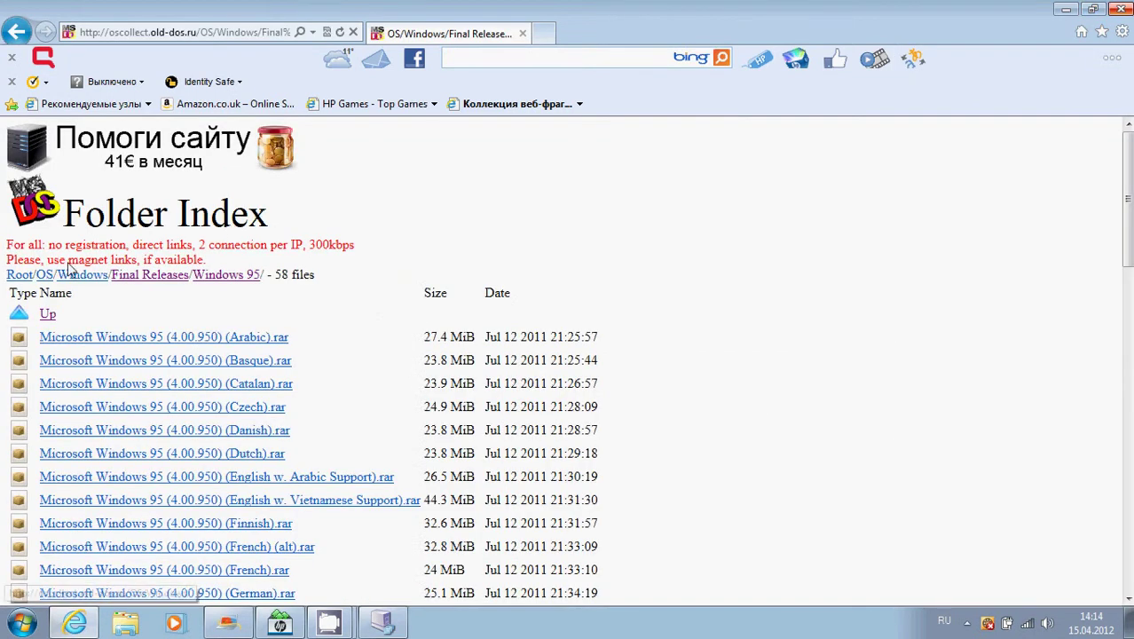
# Go up to Final Releases, open the Windows 3.1 folder and look through its list of downloadable archives
pyautogui.click(48, 315)
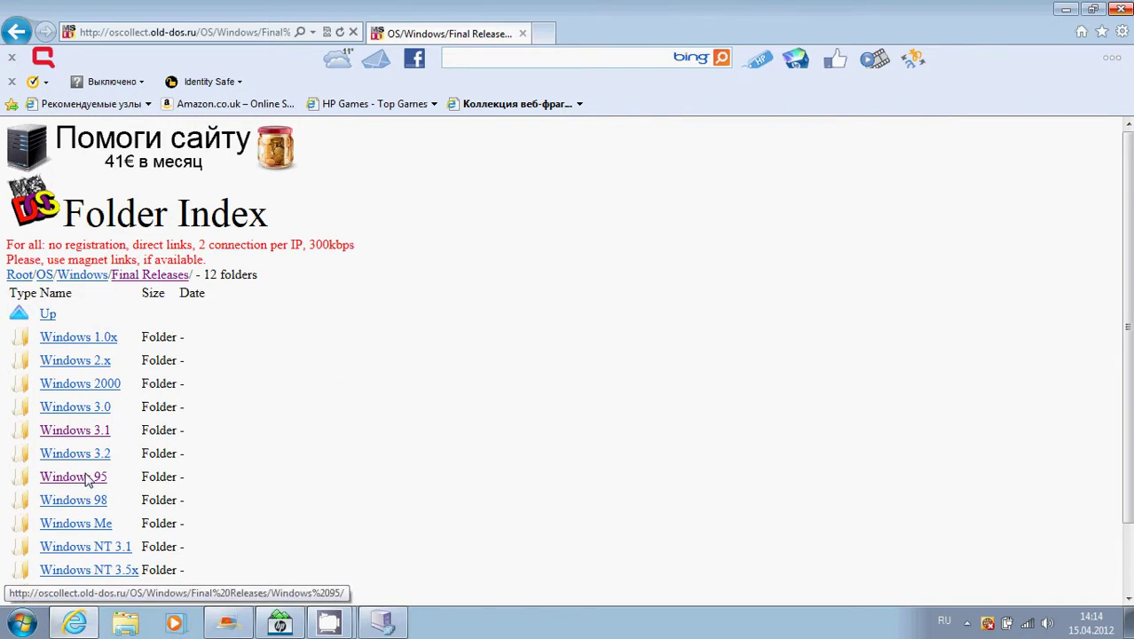
pyautogui.click(99, 430)
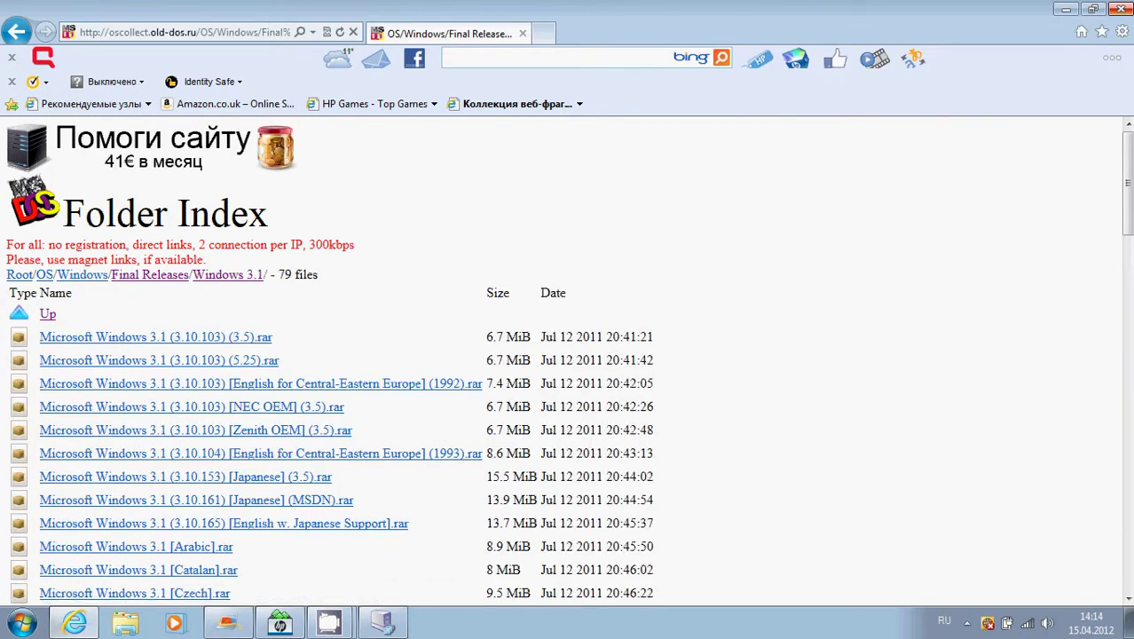
pyautogui.scroll(-20, 1130, 249)
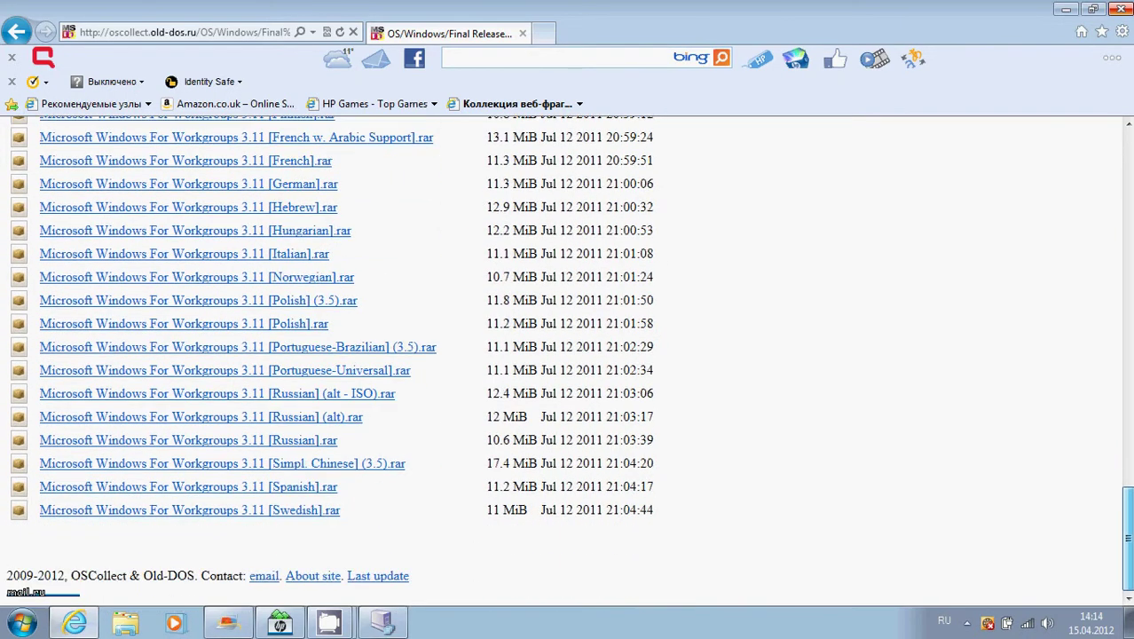
pyautogui.scroll(6, 568, 361)
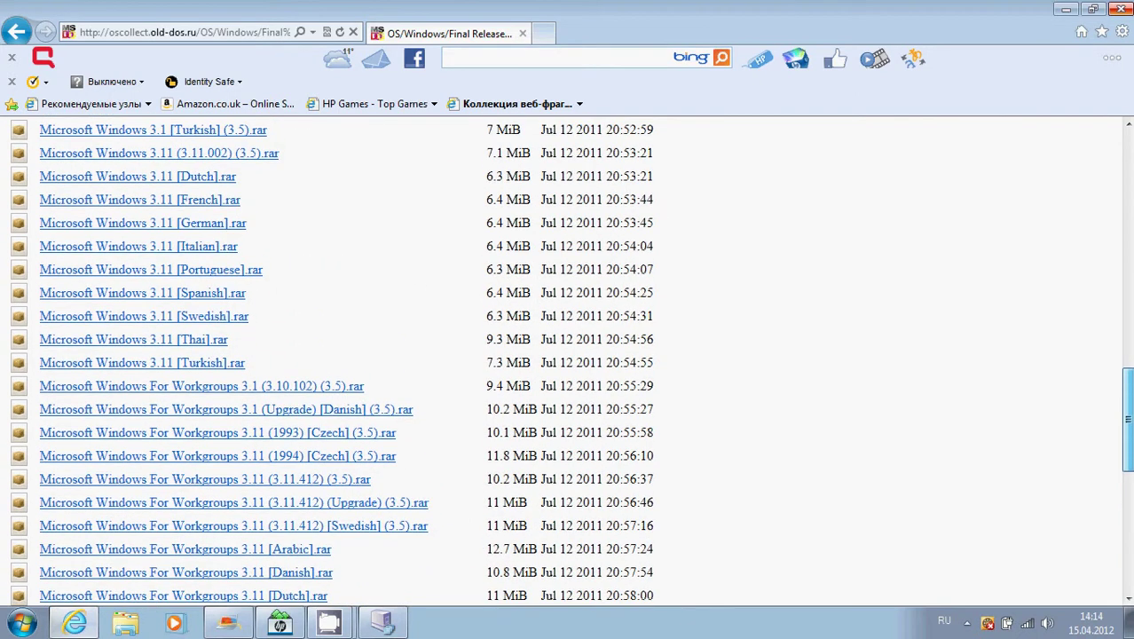
pyautogui.scroll(1, 568, 361)
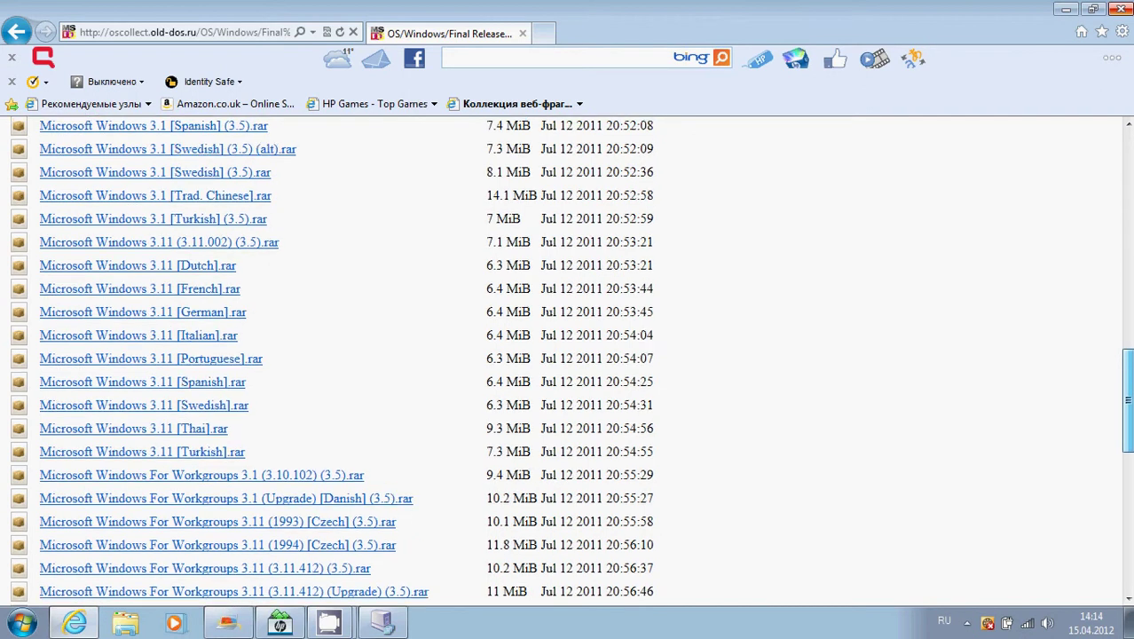
pyautogui.scroll(1, 798, 406)
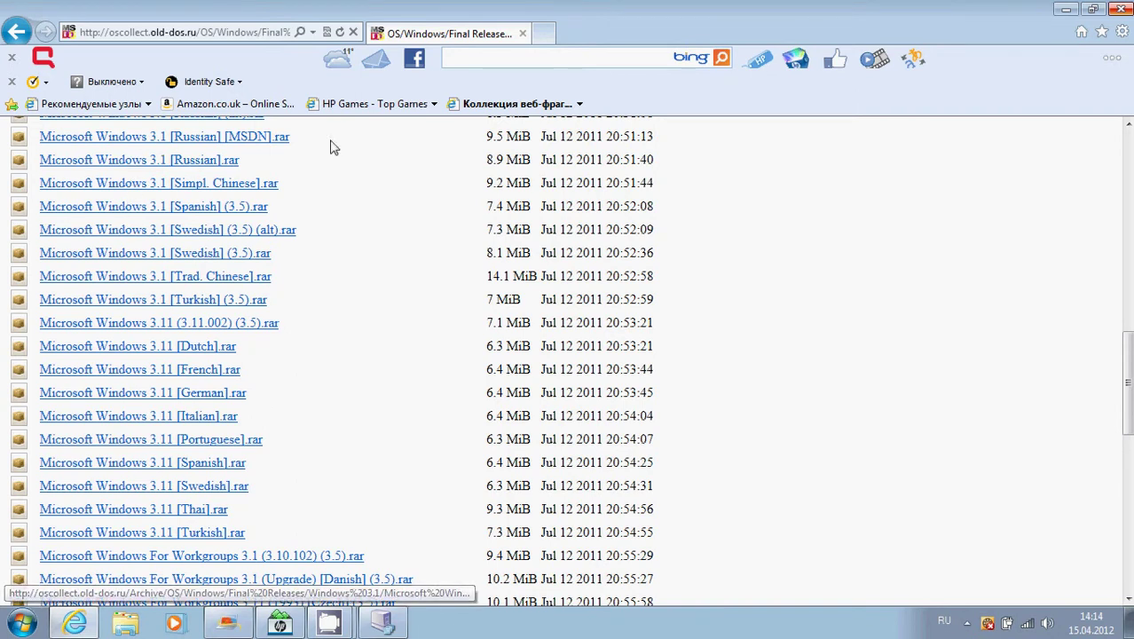
pyautogui.scroll(10, 991, 348)
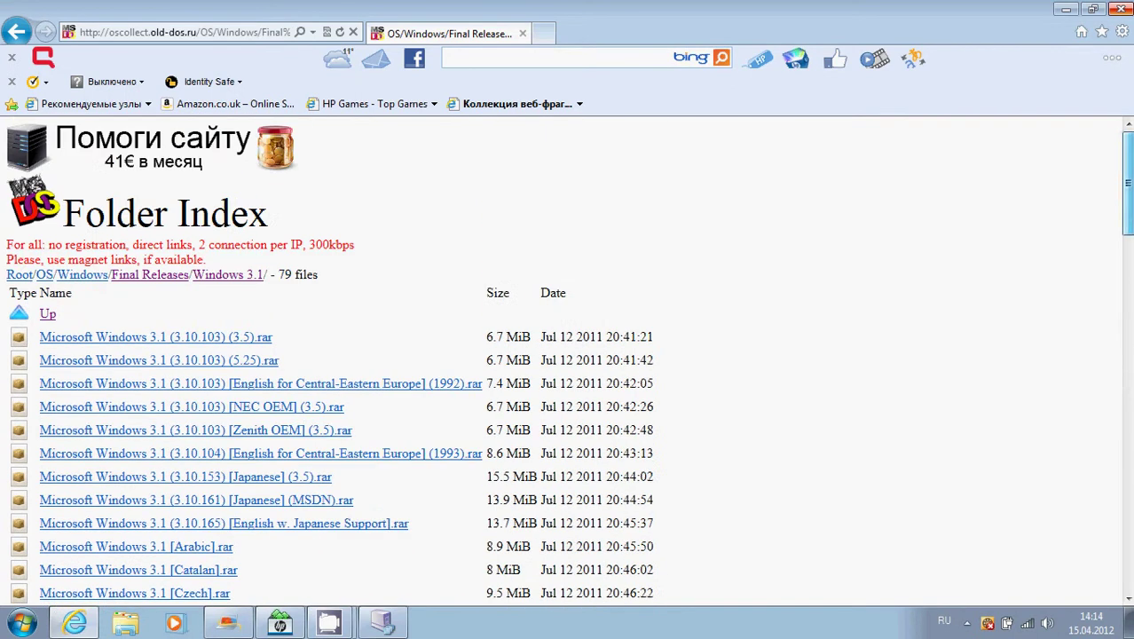
# Switch to Virtual PC Console and start the Windows 3.1 virtual machine
pyautogui.click(391, 621)
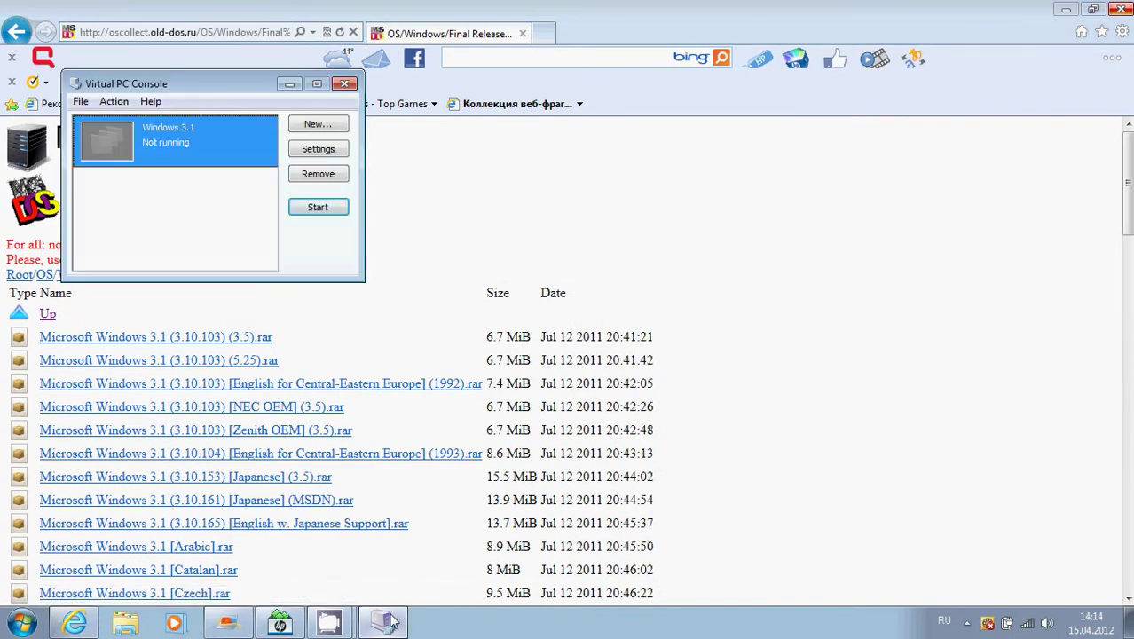
pyautogui.click(330, 207)
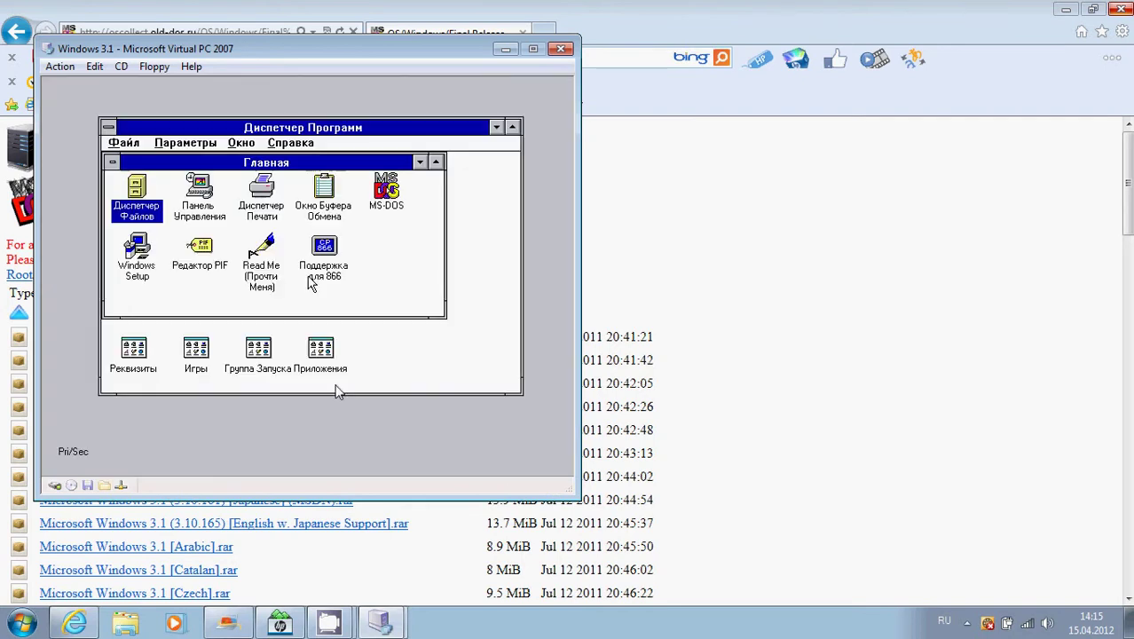
# View the About information of Program Manager (Диспетчер Программ) and close it
pyautogui.click(289, 143)
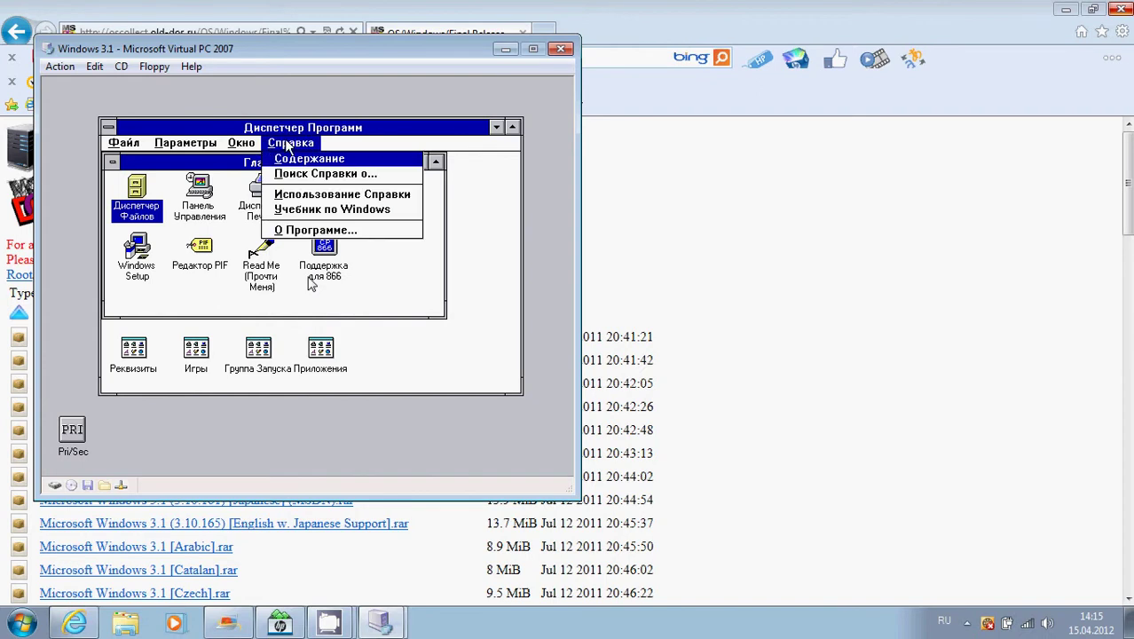
pyautogui.click(306, 230)
pyautogui.click(451, 298)
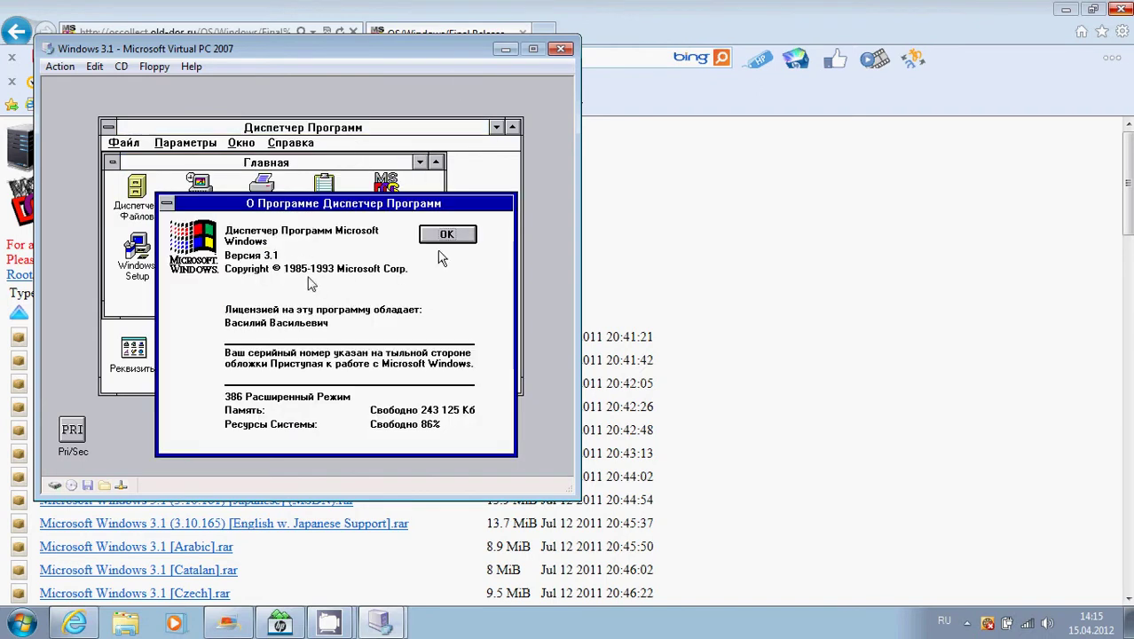
# Browse the windows, system and dos folders of drive C in File Manager (Диспетчер Файлов), and close it
pyautogui.press('Return')
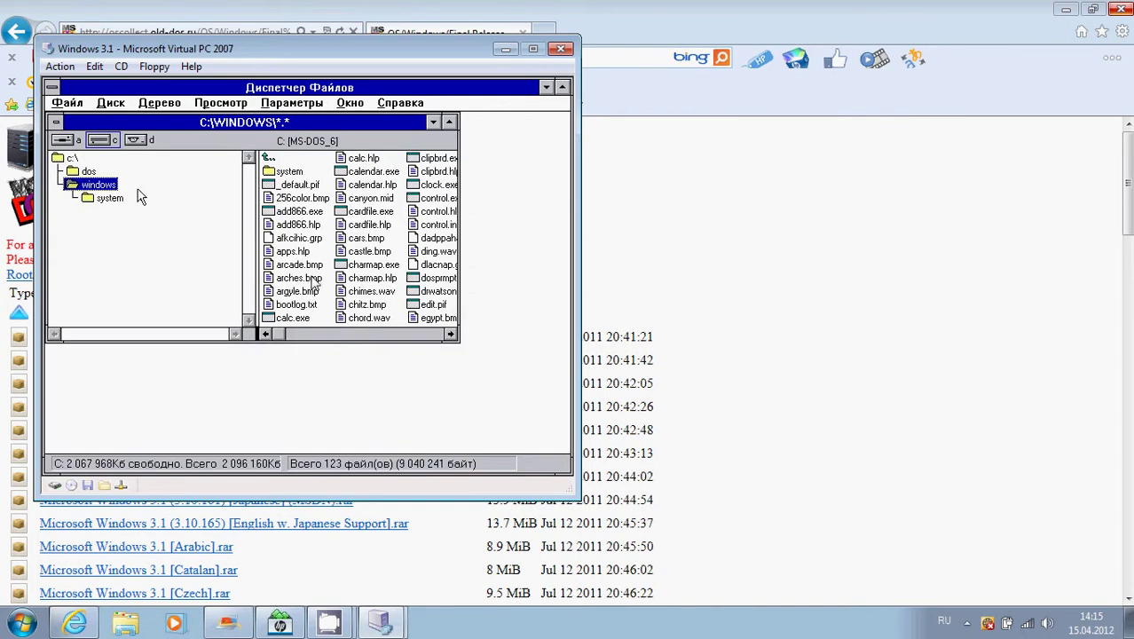
pyautogui.click(110, 200)
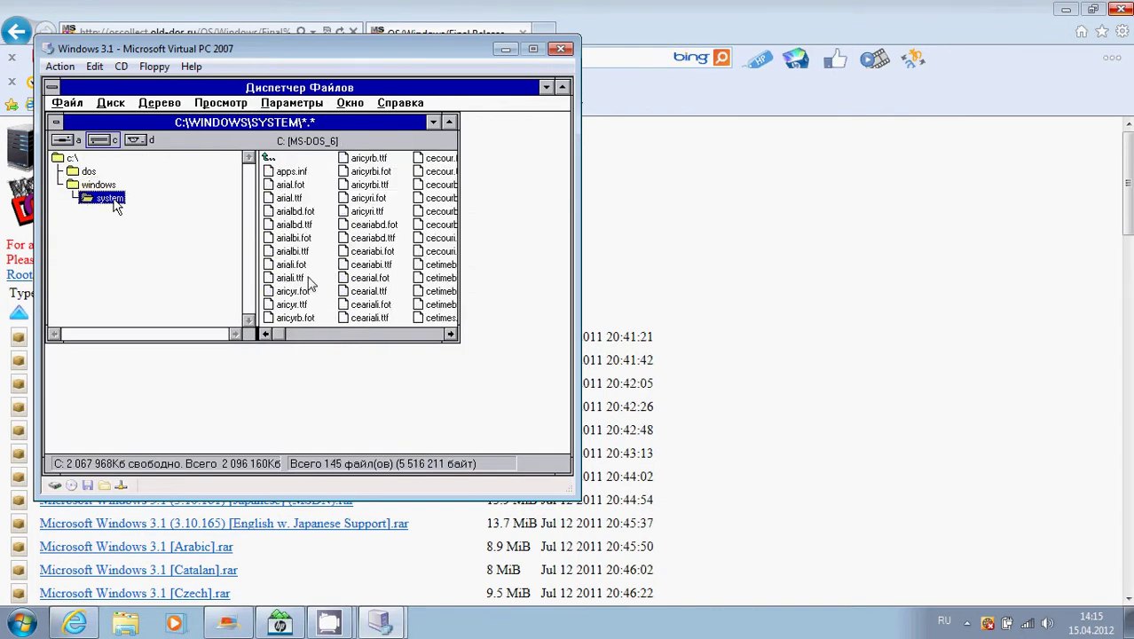
pyautogui.click(86, 173)
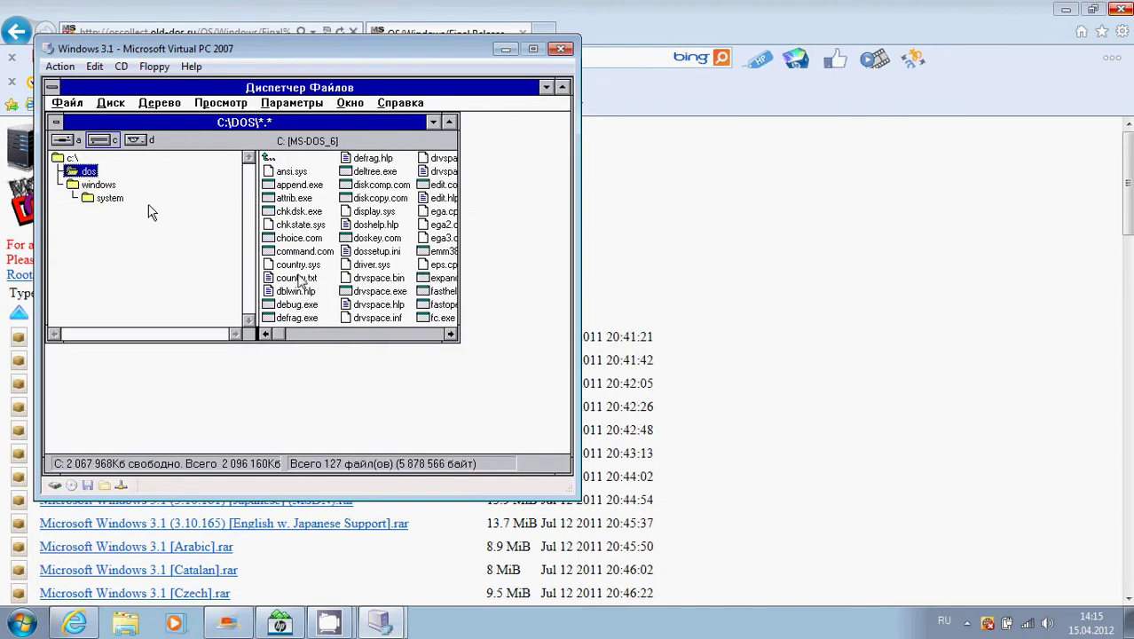
pyautogui.click(98, 184)
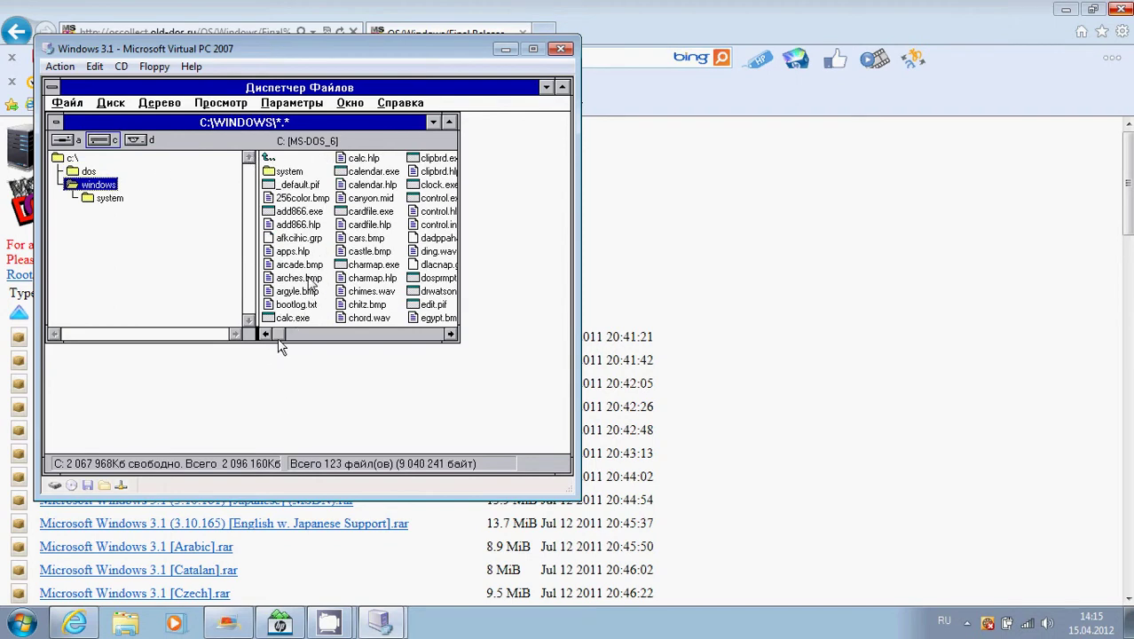
pyautogui.moveTo(276, 334); pyautogui.dragTo(217, 306)
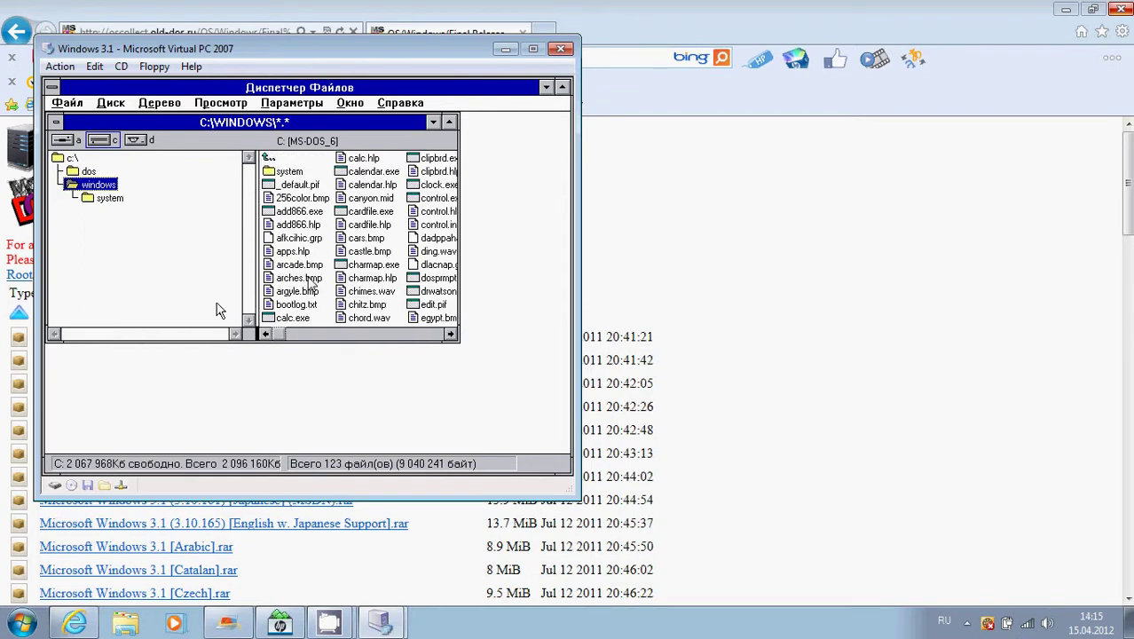
pyautogui.click(110, 198)
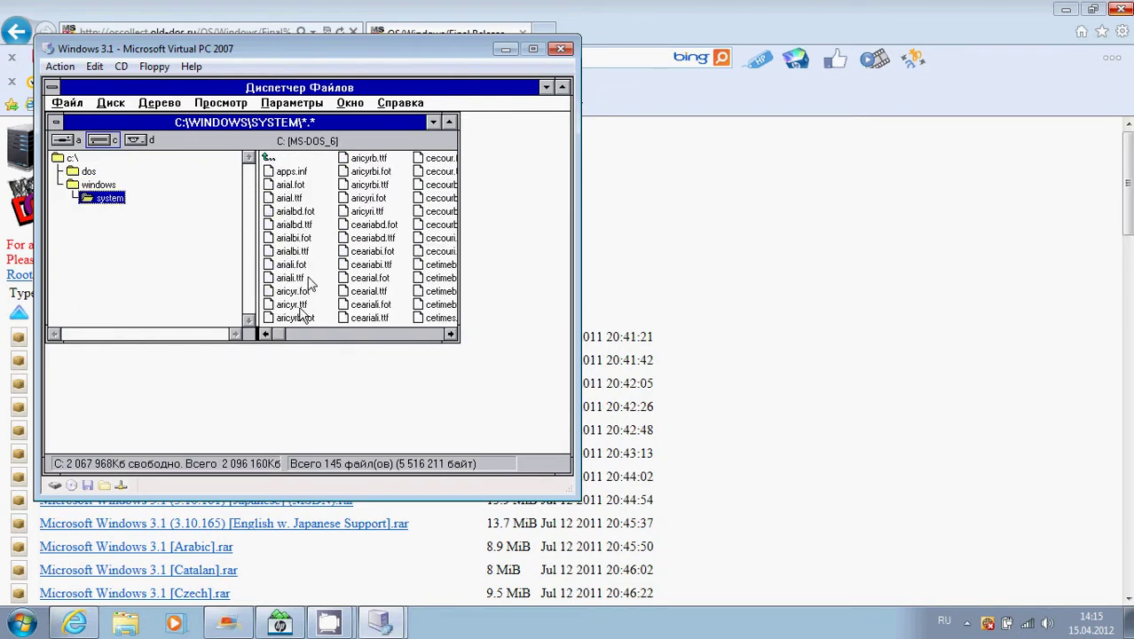
pyautogui.click(88, 185)
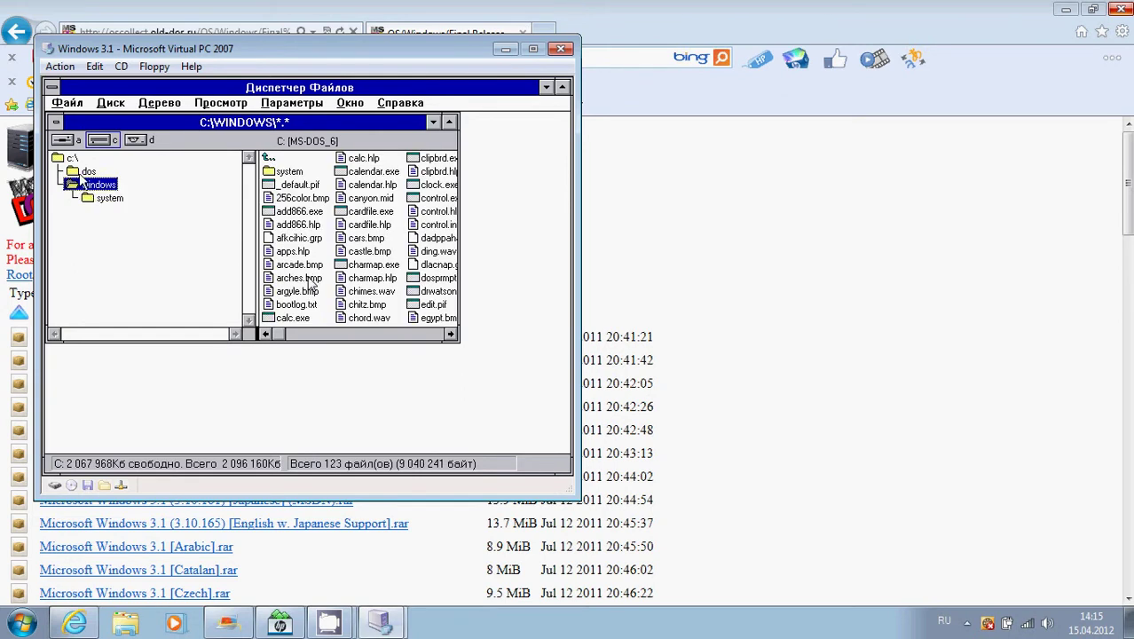
pyautogui.click(67, 103)
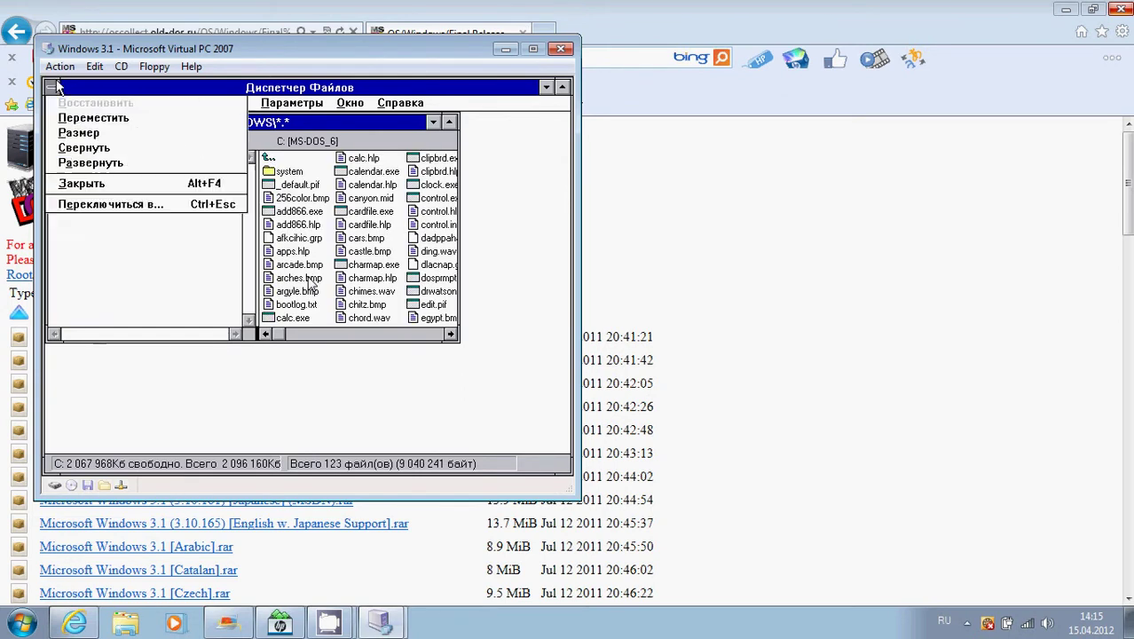
pyautogui.doubleClick(53, 87)
# Open Control Panel (Панель Управления) and view the color (Цвет) and font (Шрифты) settings, cancelling each dialog
pyautogui.doubleClick(197, 200)
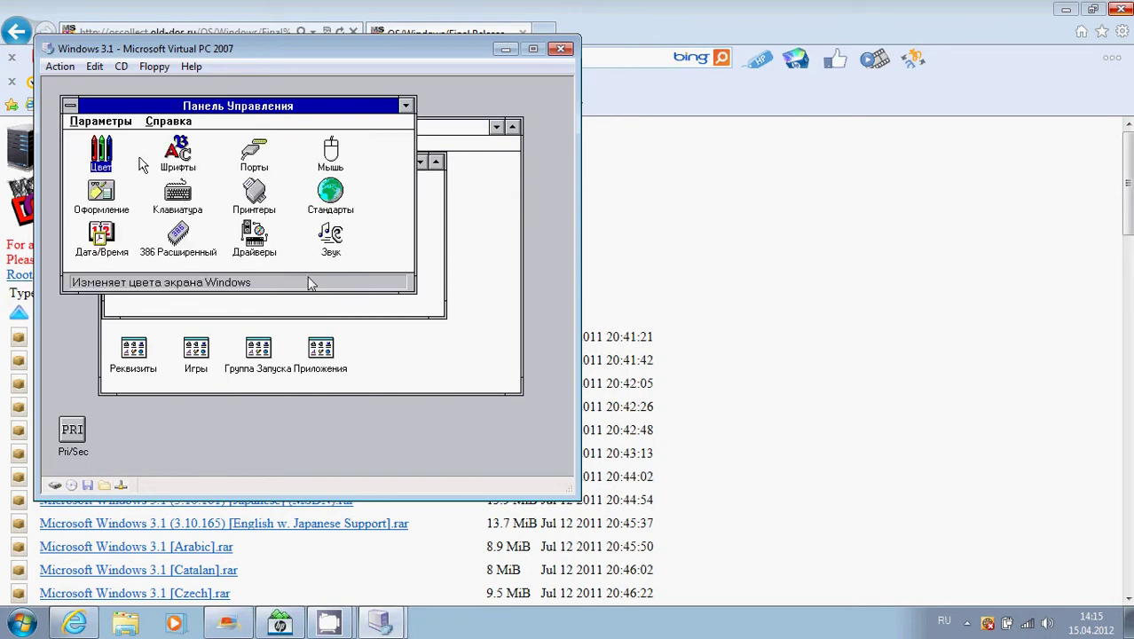
pyautogui.doubleClick(102, 158)
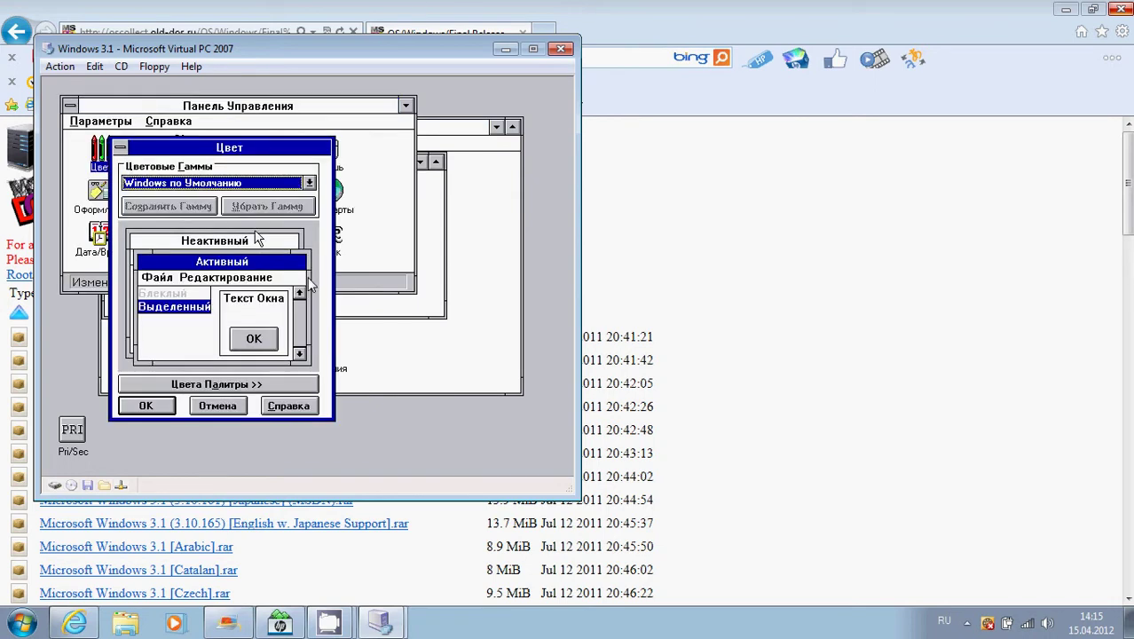
pyautogui.click(210, 403)
pyautogui.doubleClick(184, 145)
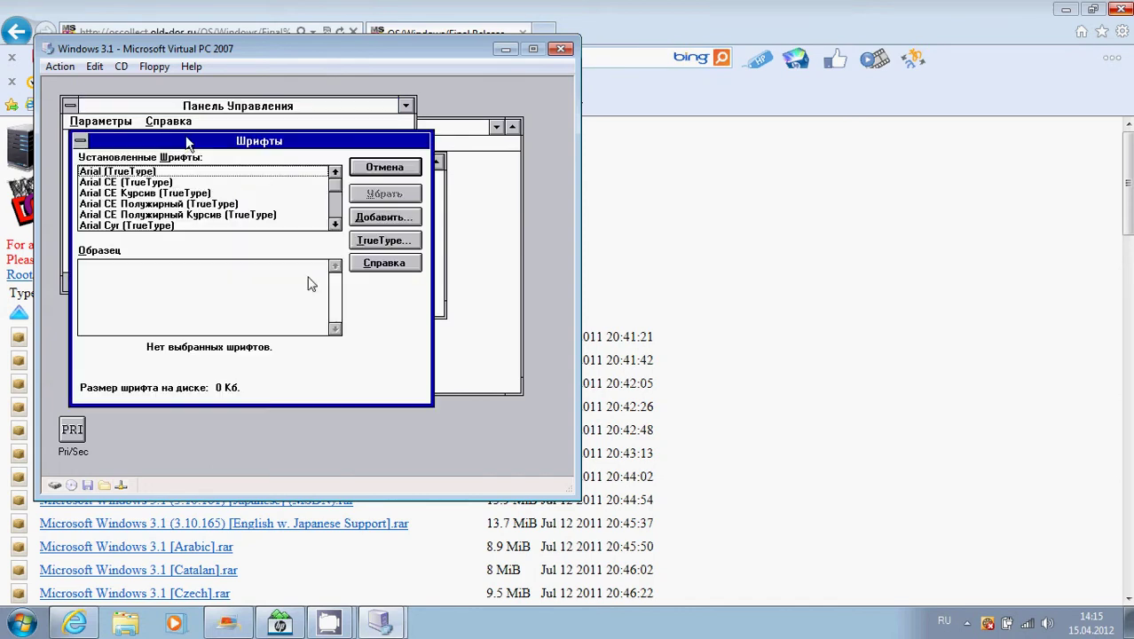
pyautogui.click(385, 173)
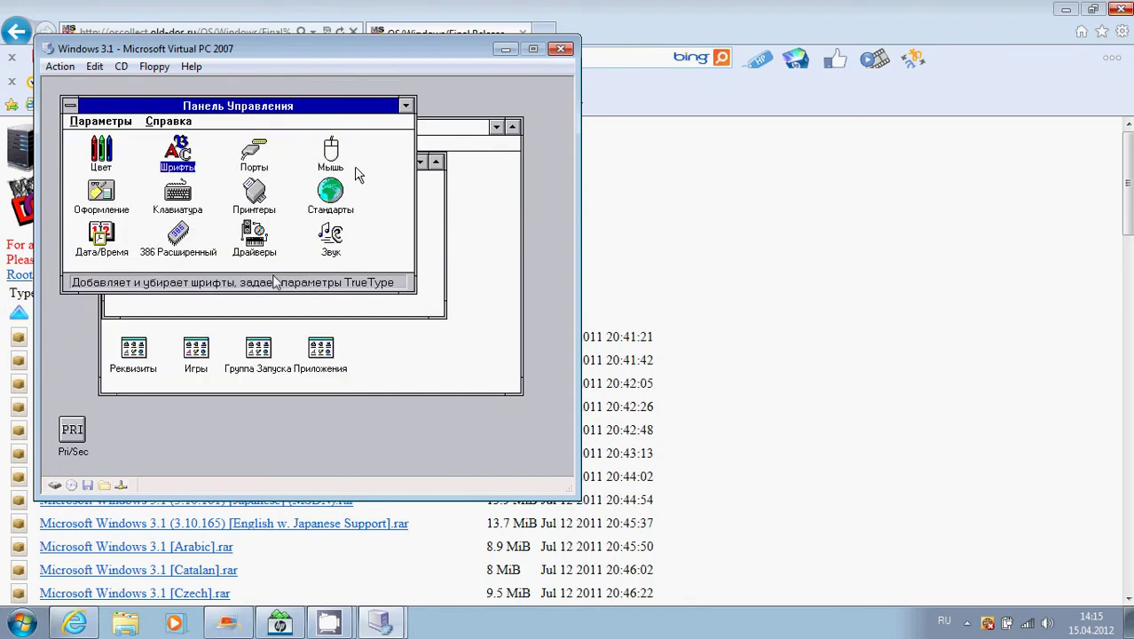
# View the port (Порты) and mouse (Мышь) settings in Control Panel, cancelling each dialog
pyautogui.doubleClick(257, 148)
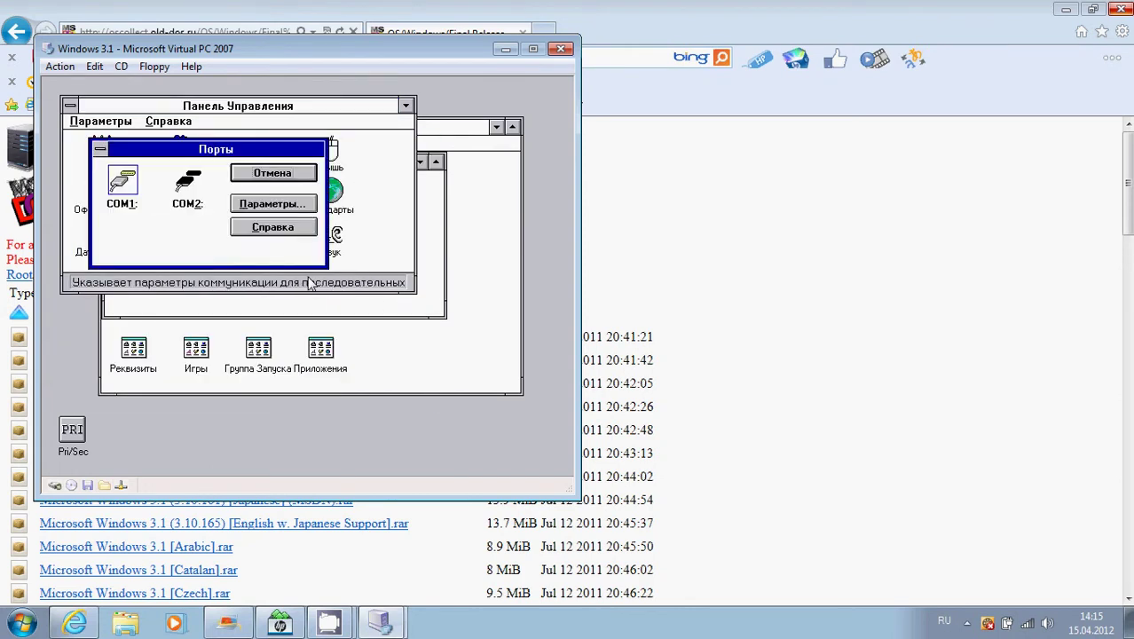
pyautogui.click(273, 173)
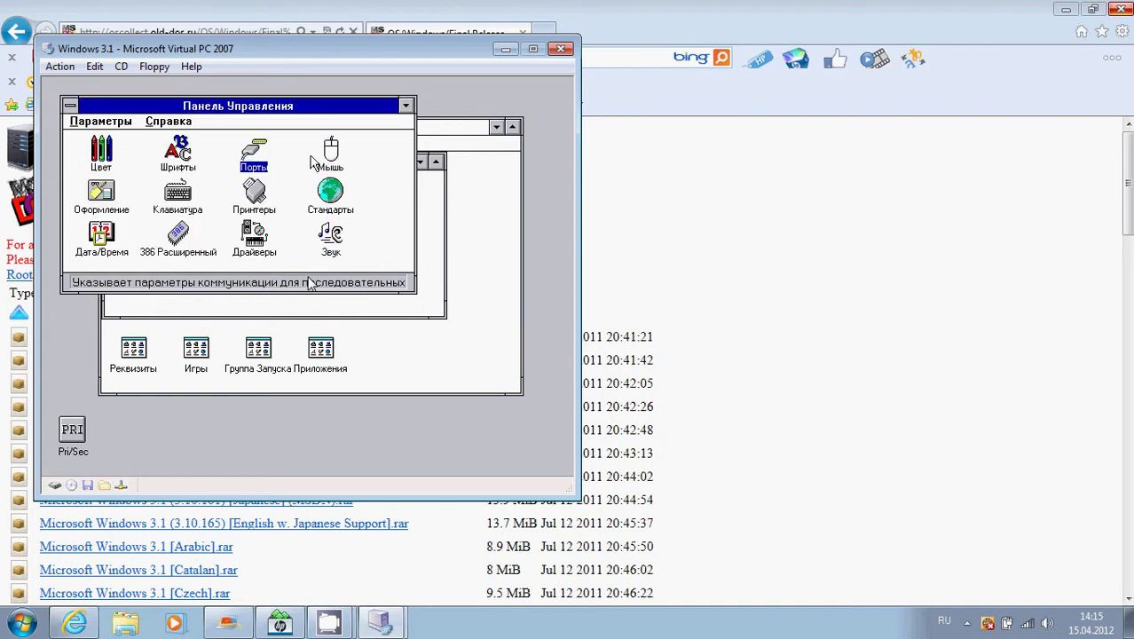
pyautogui.doubleClick(330, 151)
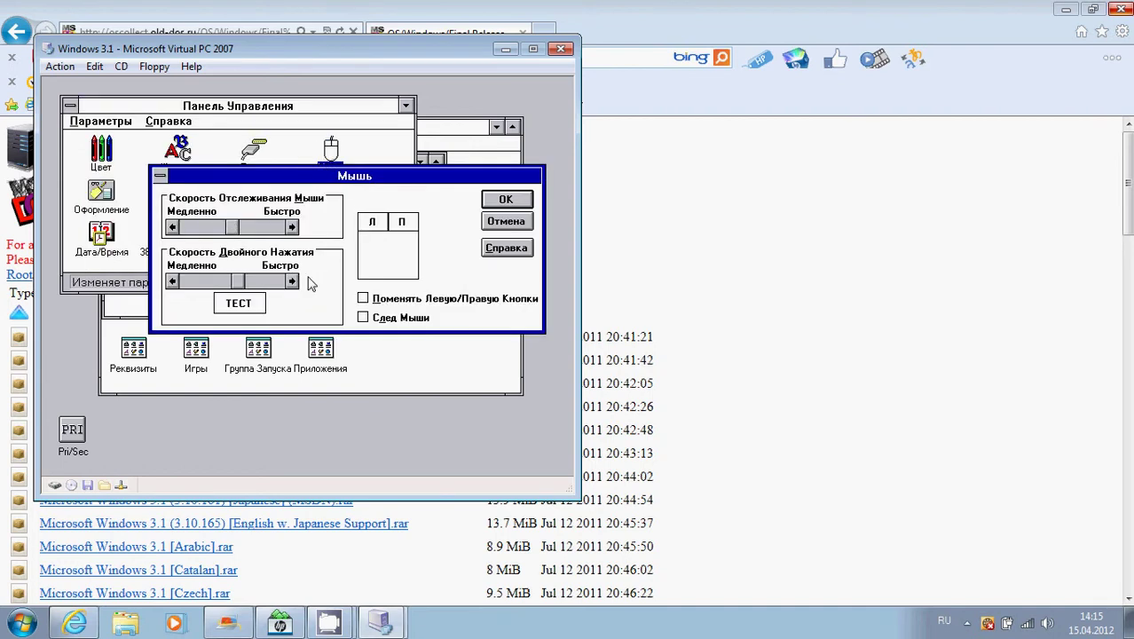
pyautogui.click(525, 227)
# View the regional standards (Стандарты) and desktop appearance (Оформление) settings, cancelling each dialog
pyautogui.doubleClick(328, 202)
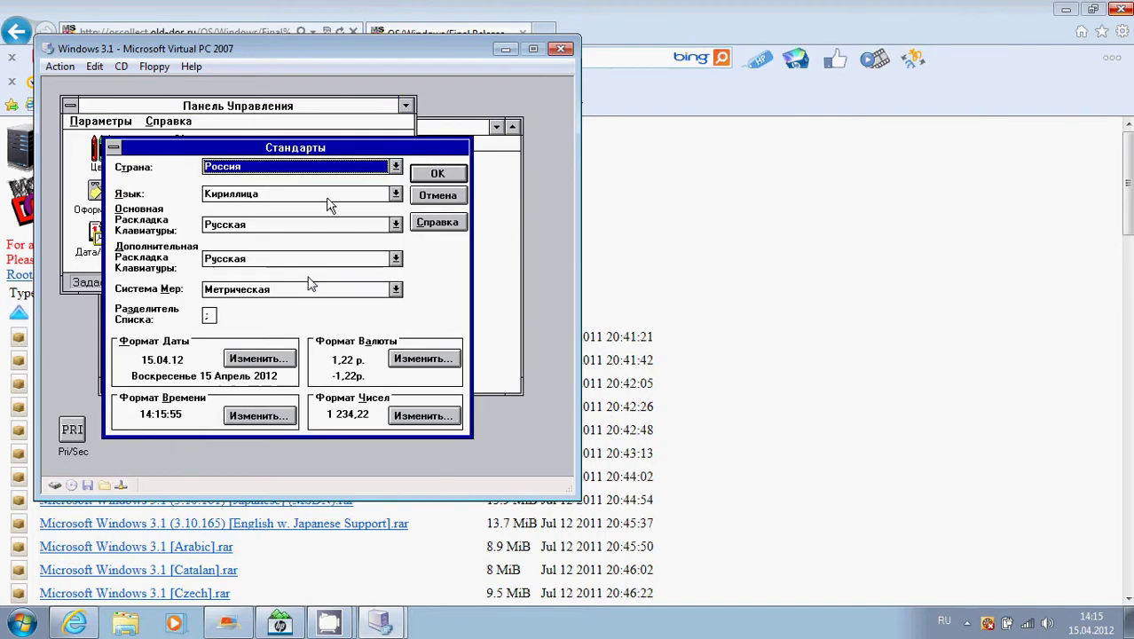
pyautogui.click(425, 201)
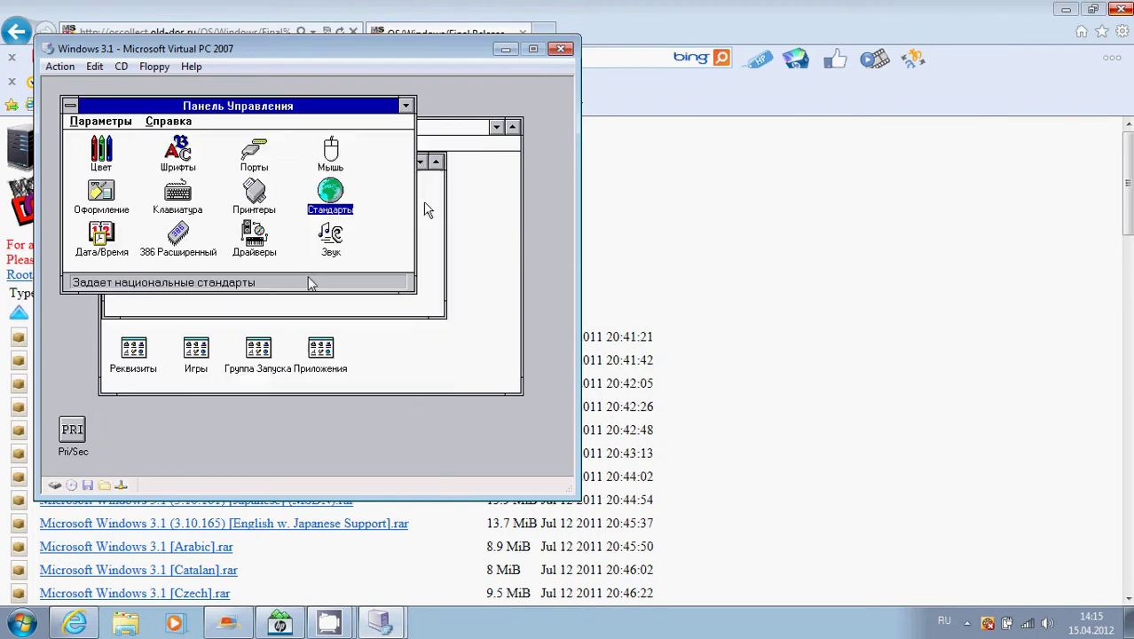
pyautogui.doubleClick(96, 191)
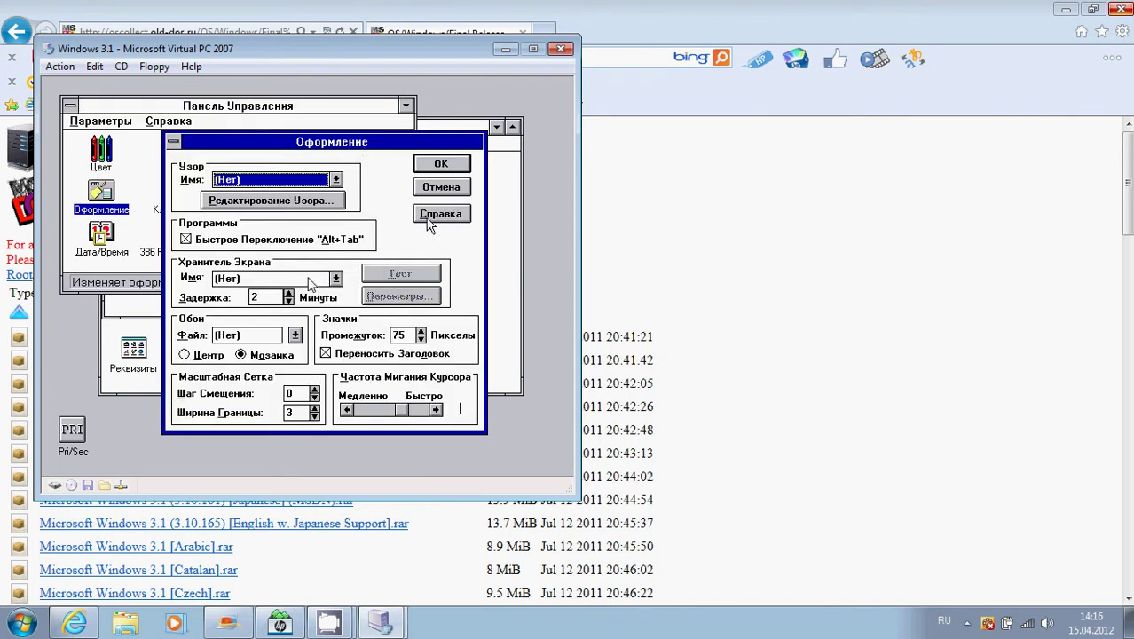
pyautogui.click(434, 190)
# View the Дата/Время settings, cancel them, and open the system sound (Звук) settings
pyautogui.doubleClick(101, 238)
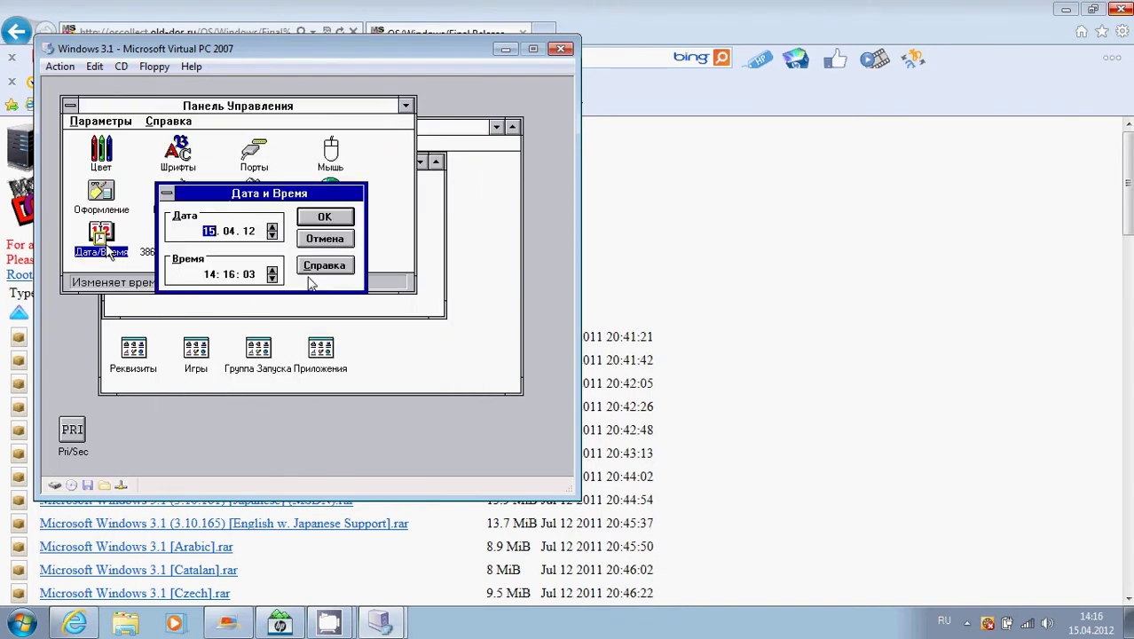
pyautogui.click(323, 238)
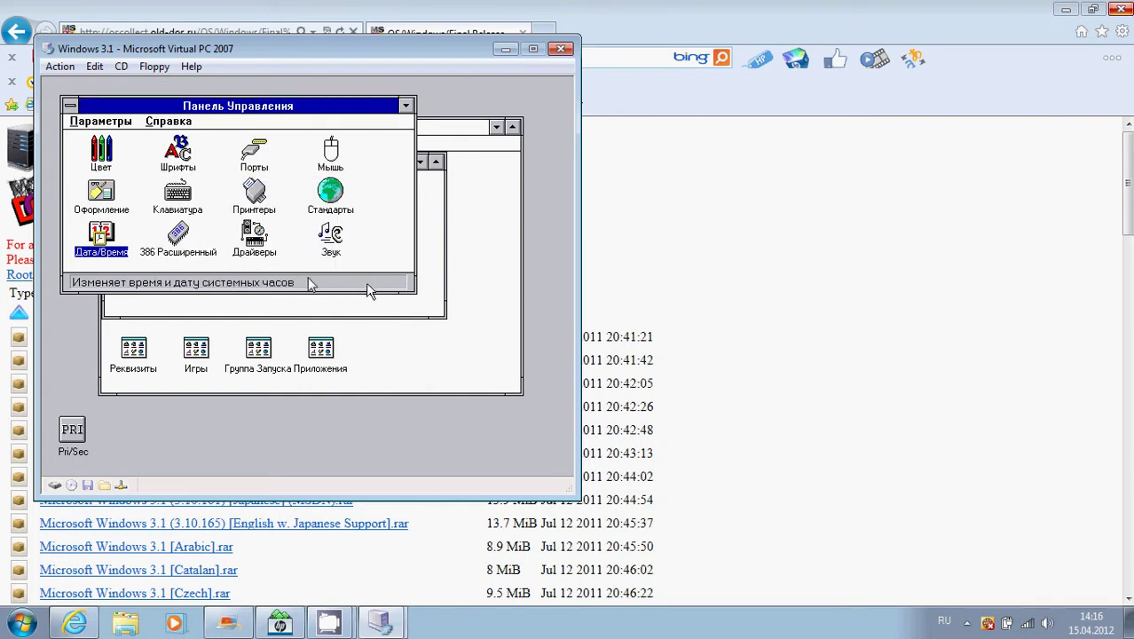
pyautogui.doubleClick(337, 249)
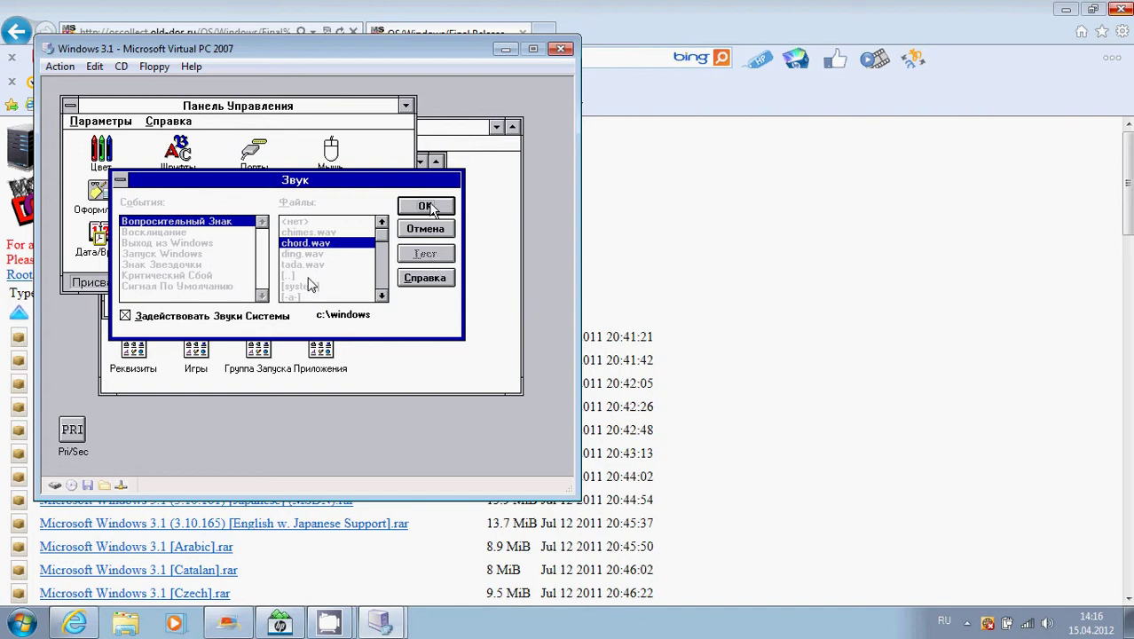
# Cancel the sound settings, view the installed drivers (Драйверы) without changes, and close Control Panel
pyautogui.click(433, 229)
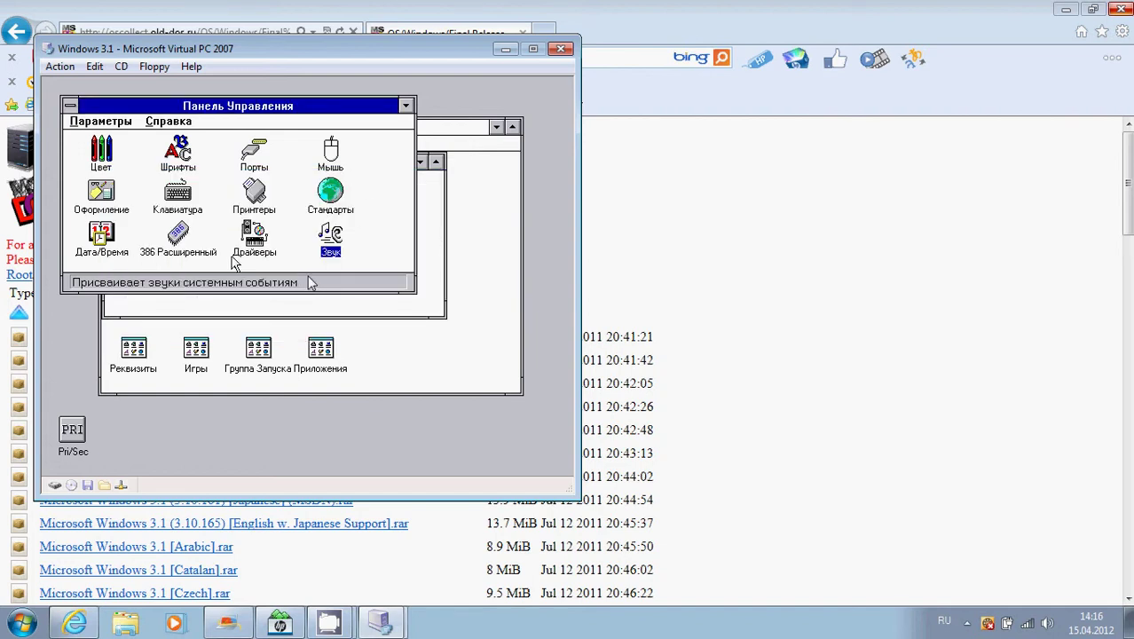
pyautogui.doubleClick(255, 251)
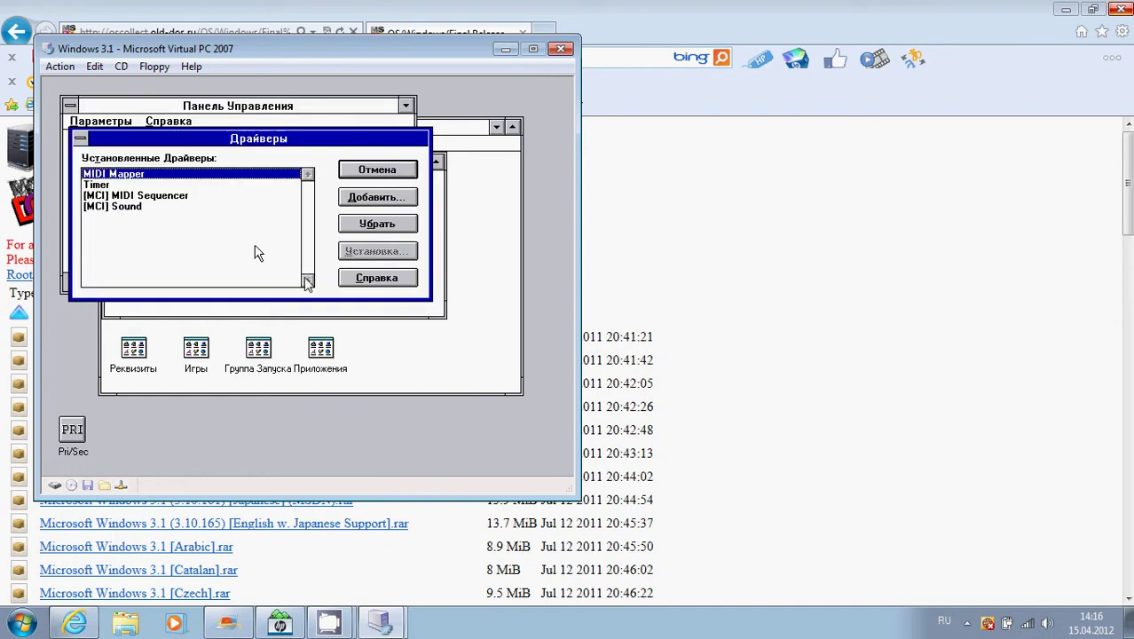
pyautogui.click(377, 173)
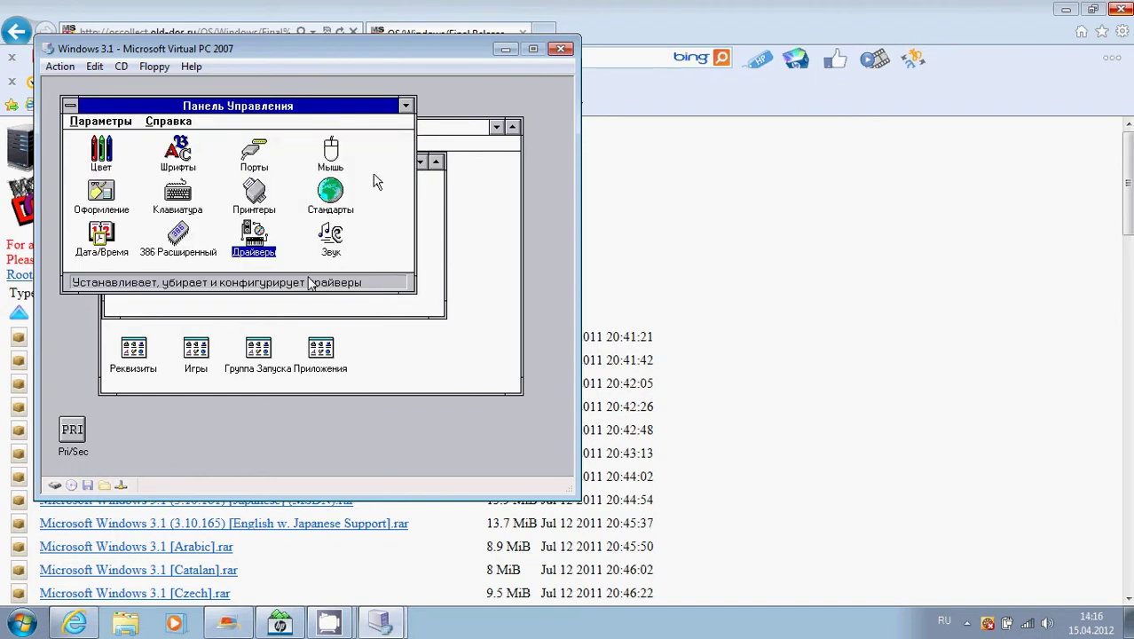
pyautogui.click(122, 153)
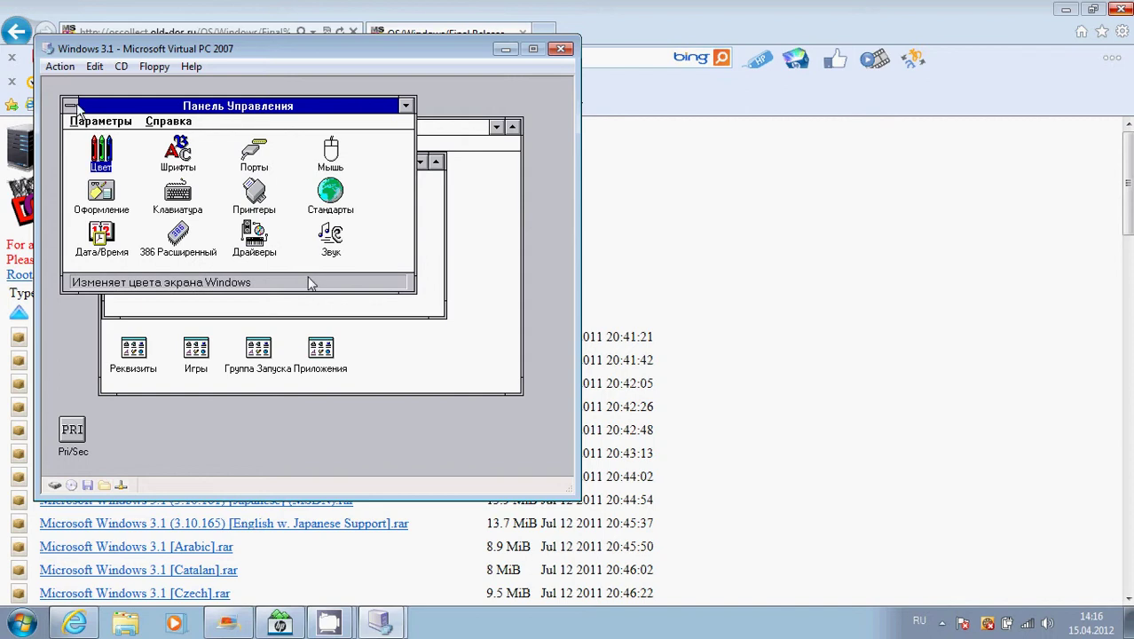
pyautogui.doubleClick(69, 106)
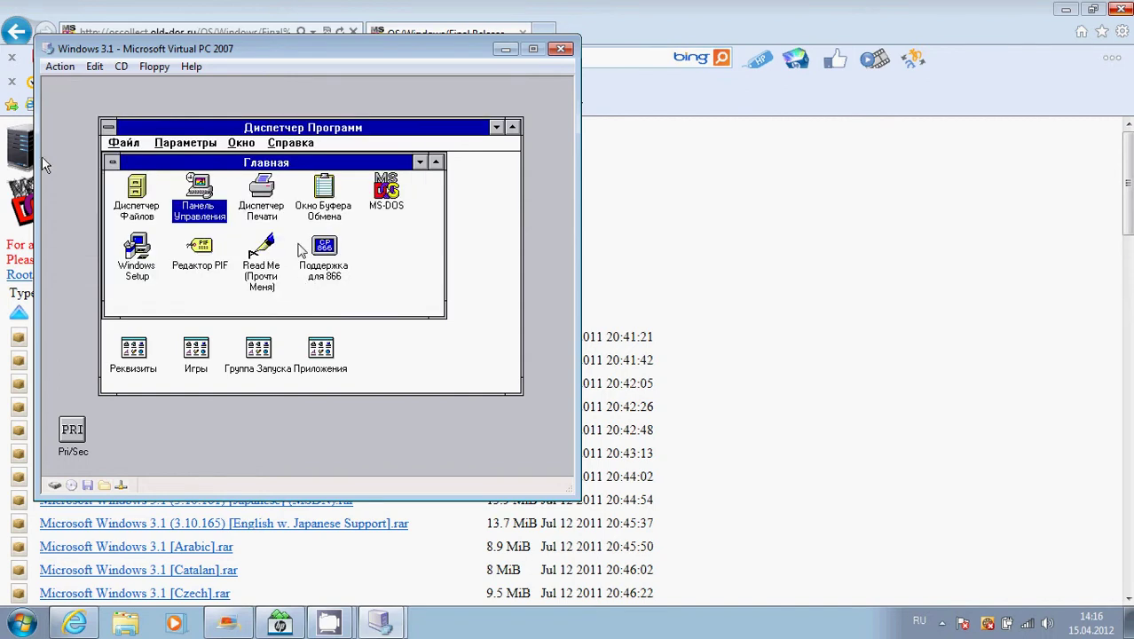
# Open the MS-DOS prompt from the Главная group and run ver and winver to check the MS-DOS and Windows versions
pyautogui.click(325, 204)
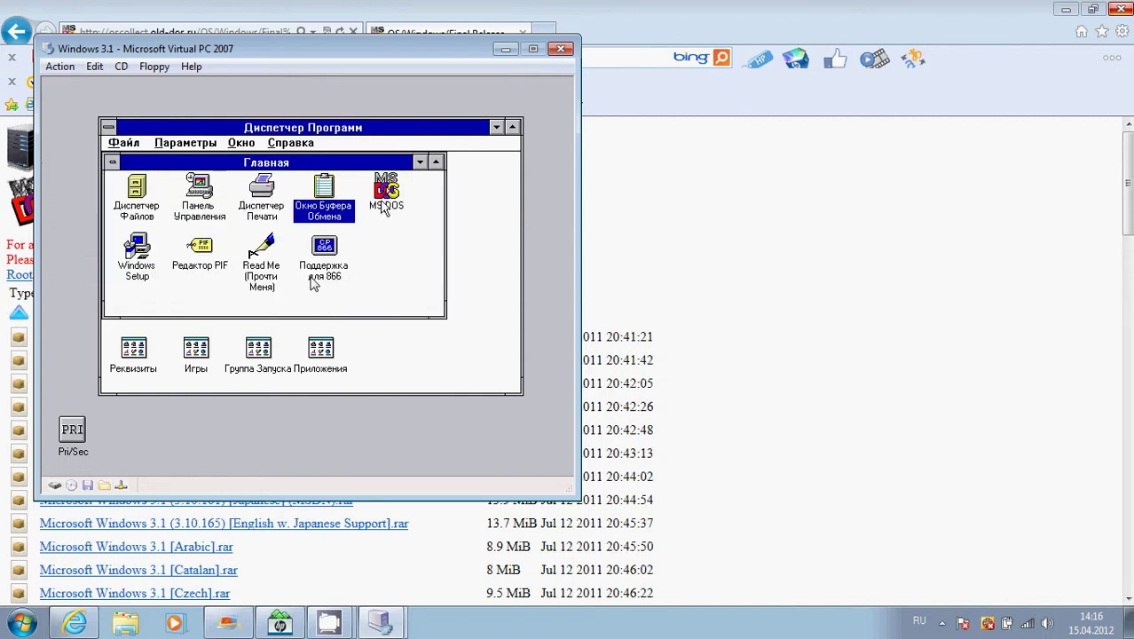
pyautogui.click(384, 202)
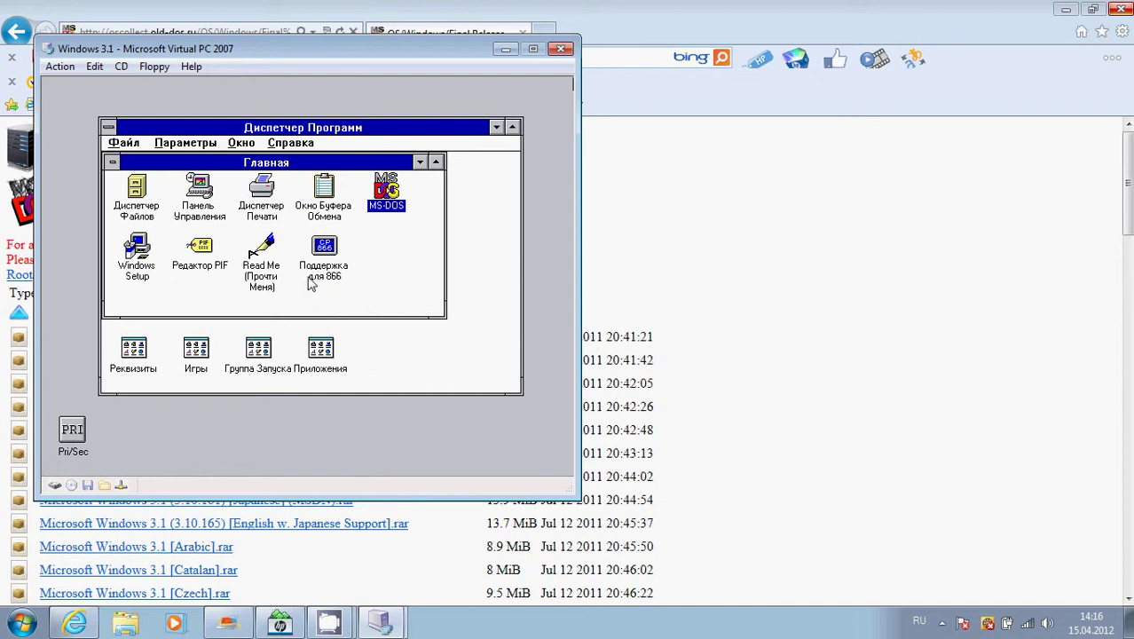
pyautogui.doubleClick(387, 200)
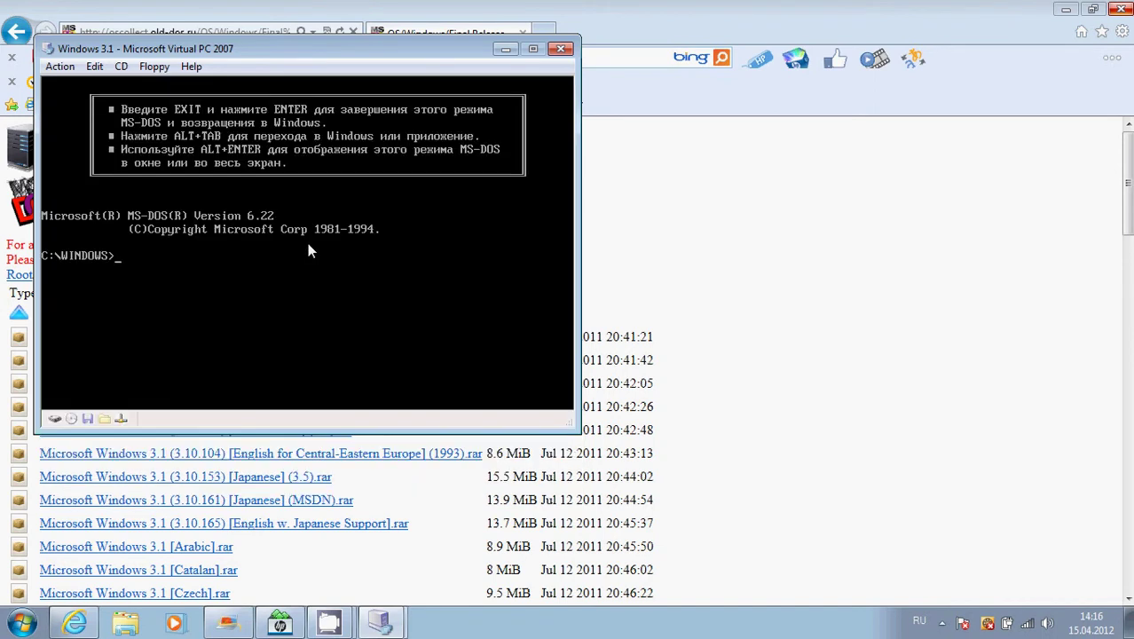
pyautogui.write('ver')
pyautogui.press('Return')
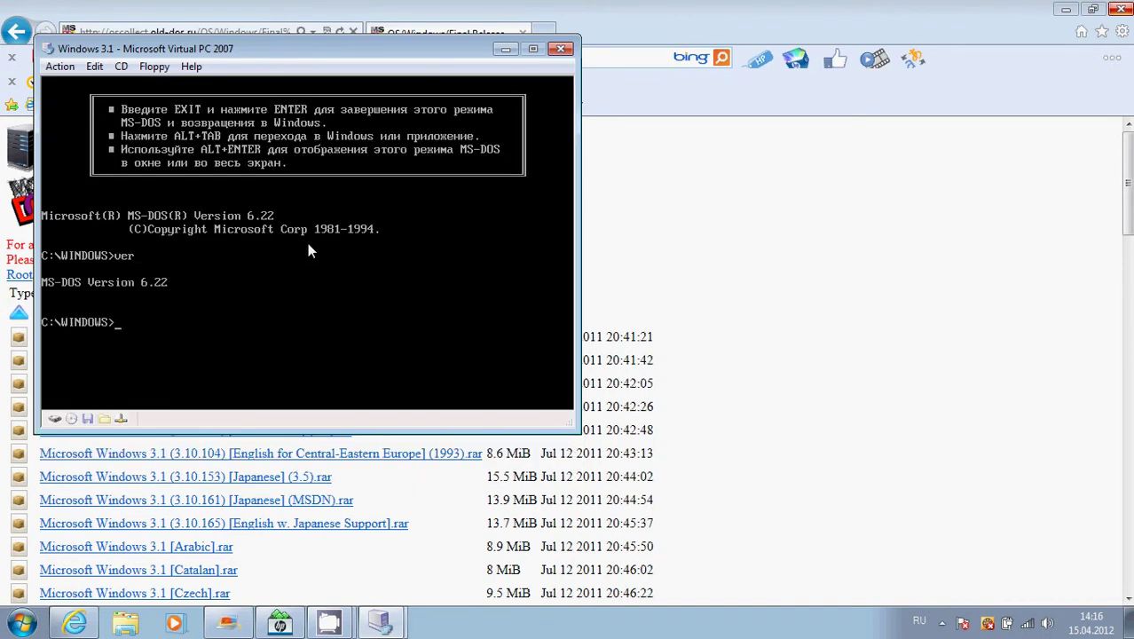
pyautogui.write('winver')
pyautogui.press('Return')
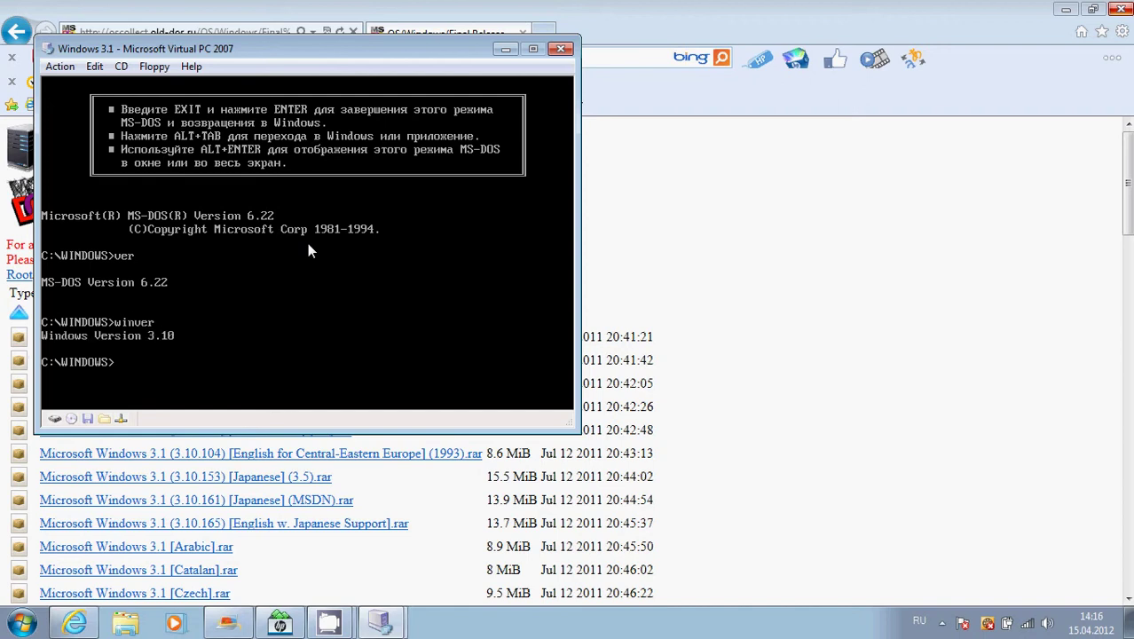
# Start the MS-DOS Editor with the edit command, dismiss its welcome dialog, and enter the text "Windows 3.1"
pyautogui.write('edit')
pyautogui.press('Return')
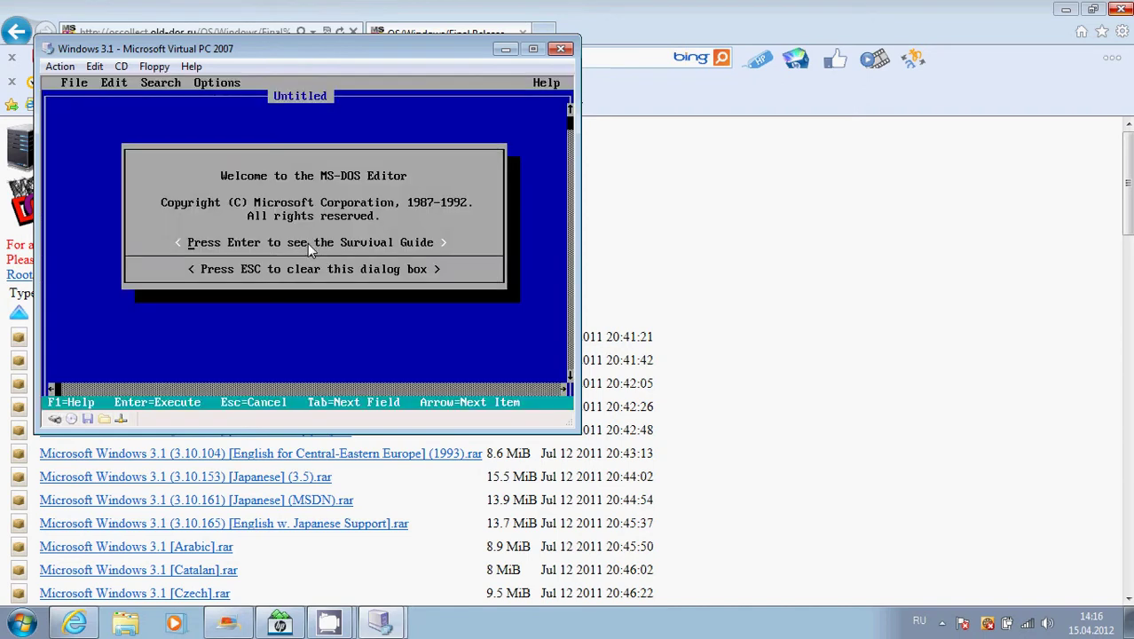
pyautogui.press('Escape')
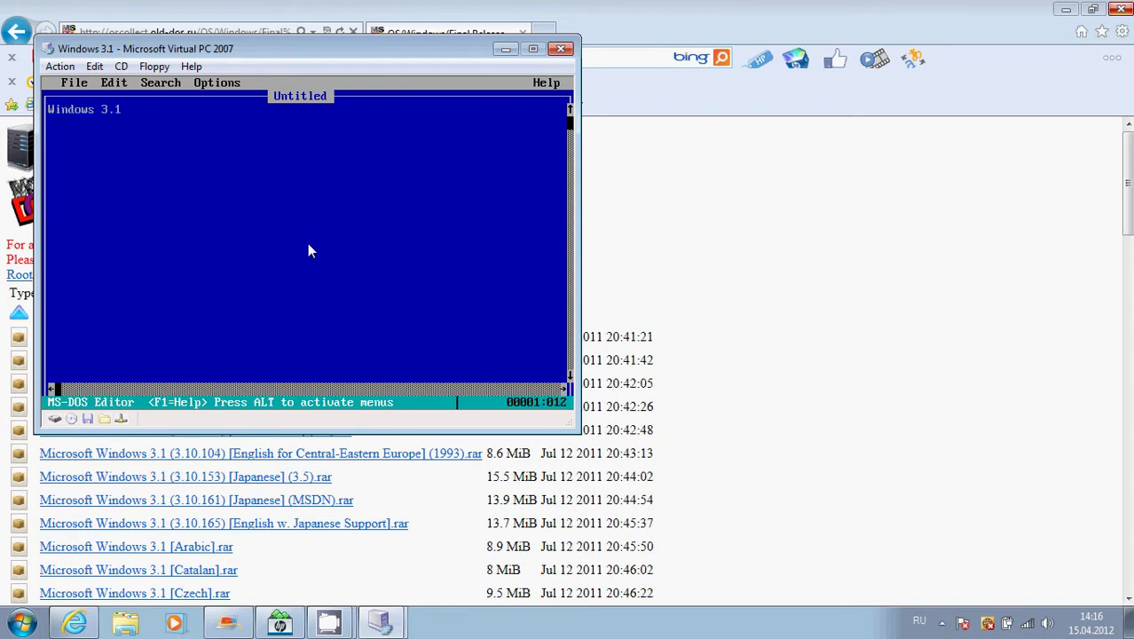
# Browse the MS-DOS Editor's menus and view its About information, closing it when done
pyautogui.press('alt')
pyautogui.press('Return')
pyautogui.press('Right')
pyautogui.press('Right')
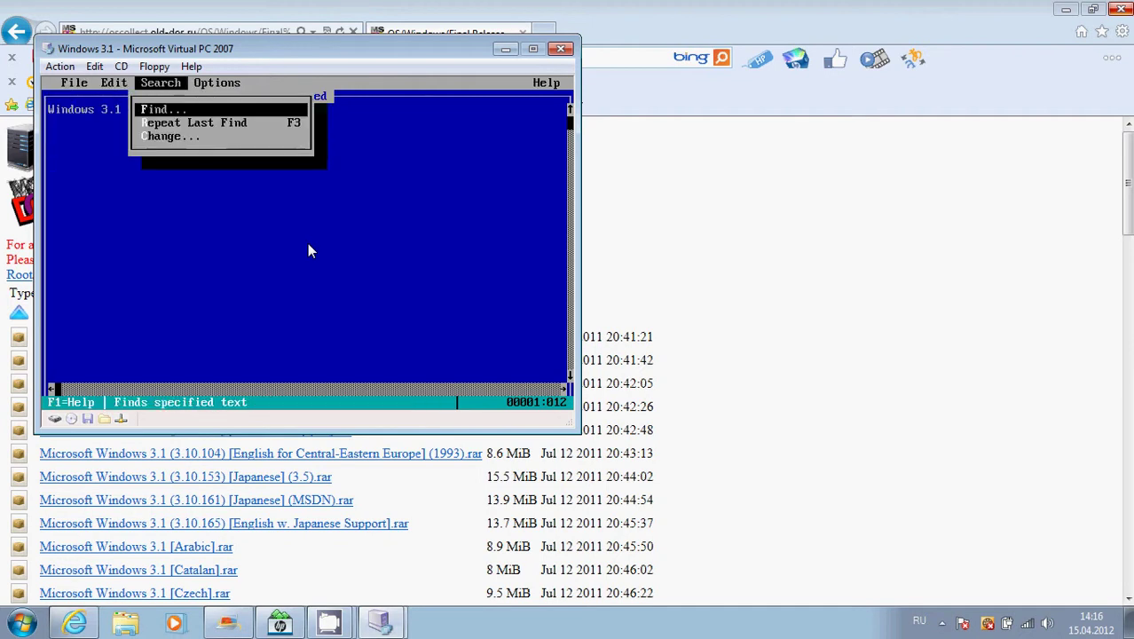
pyautogui.press('Right')
pyautogui.press('Right')
pyautogui.press('Down')
pyautogui.press('Down')
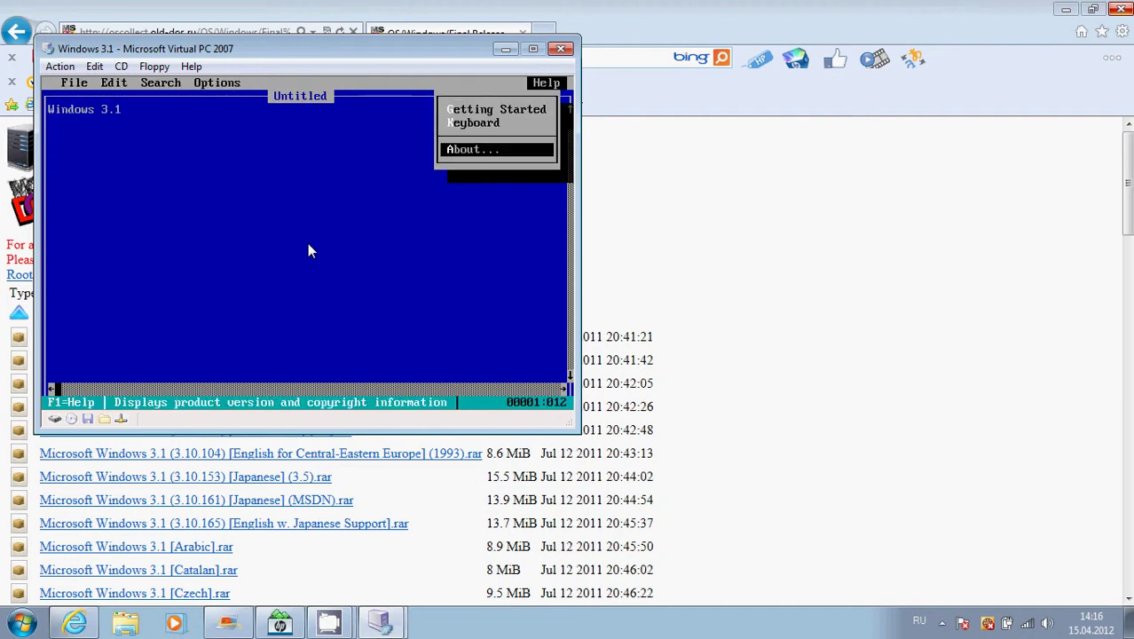
pyautogui.press('Return')
pyautogui.press('Return')
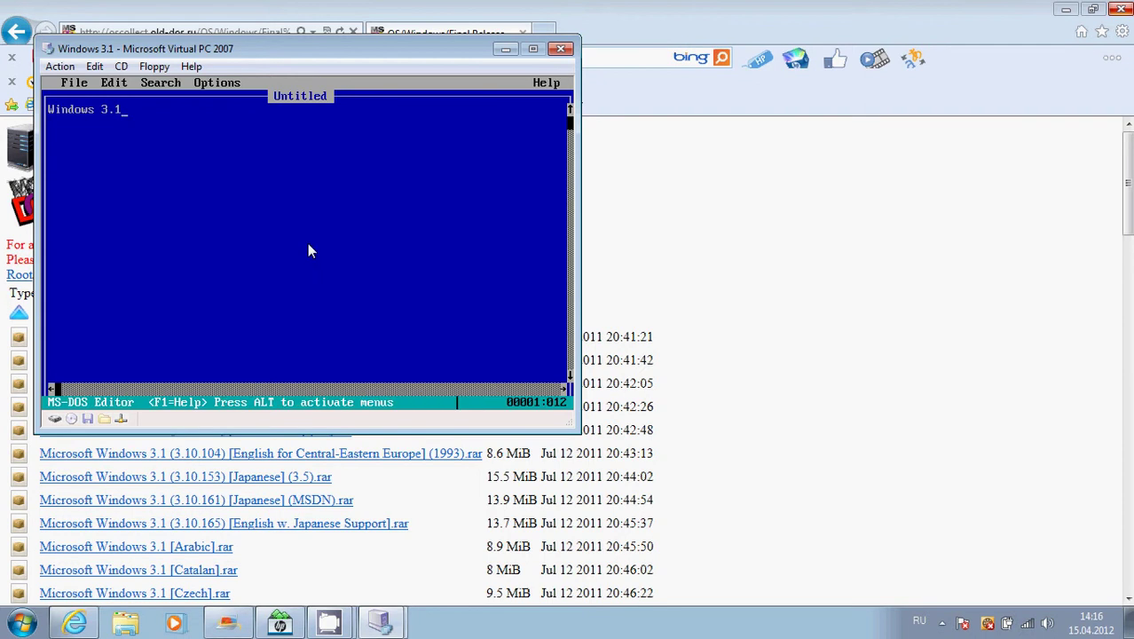
# Exit the MS-DOS Editor without saving the untitled file
pyautogui.press('alt')
pyautogui.press('Return')
pyautogui.press('Down')
pyautogui.press('Down')
pyautogui.press('Down')
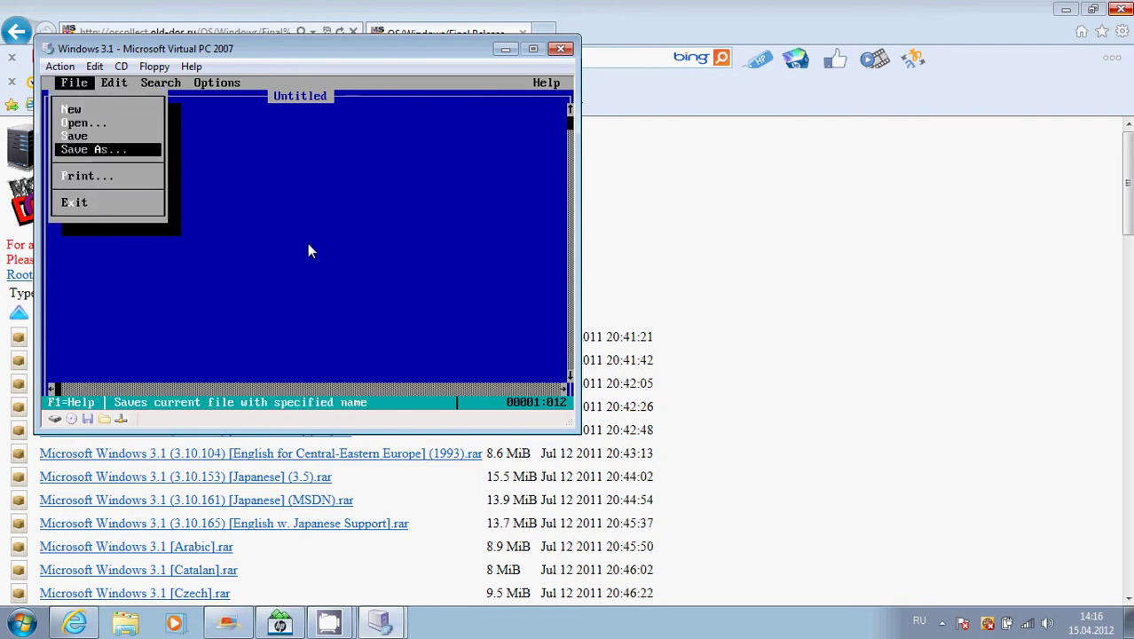
pyautogui.press('Down')
pyautogui.press('Down')
pyautogui.press('Return')
pyautogui.press('Tab')
pyautogui.press('Return')
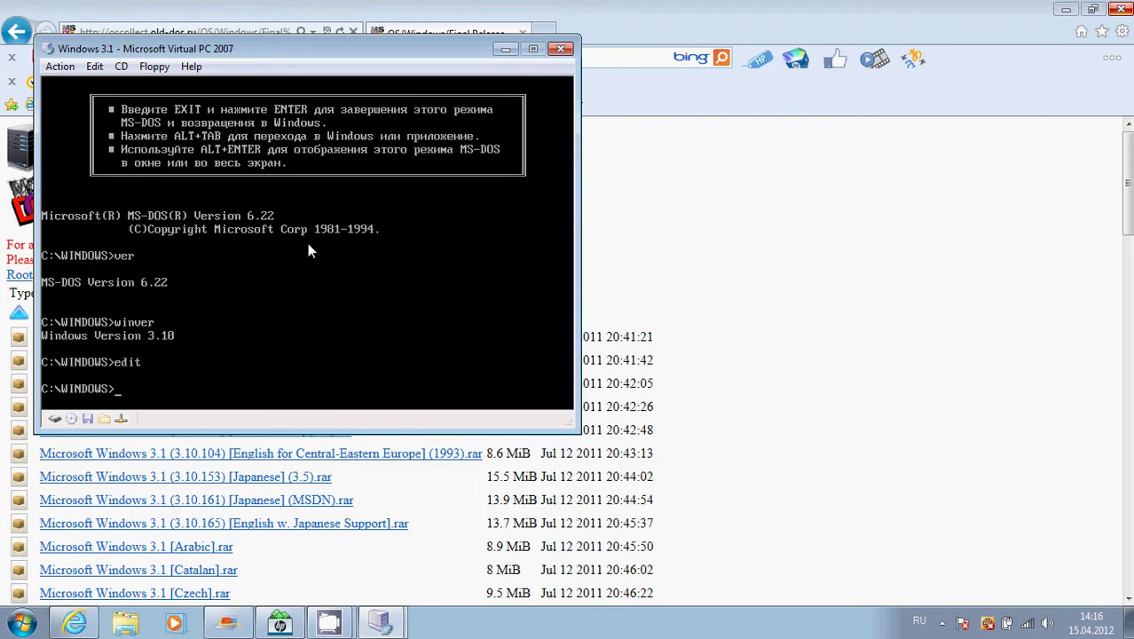
# List the contents of C:\WINDOWS with dir, and return to Windows with the exit command
pyautogui.write('dir')
pyautogui.press('Return')
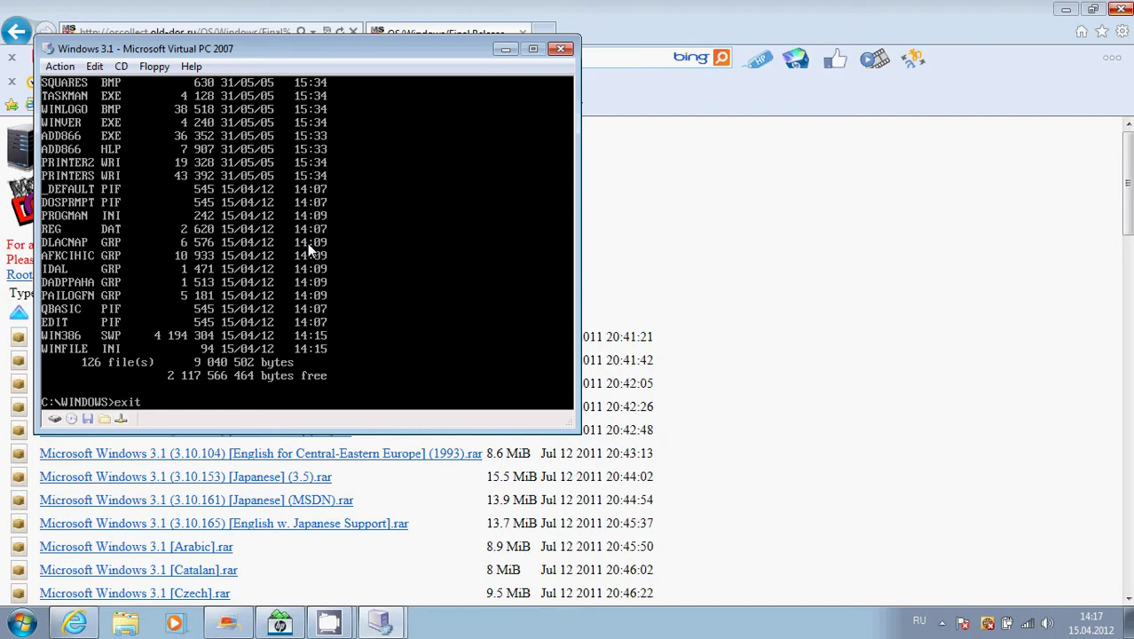
pyautogui.write('exit')
pyautogui.press('Return')
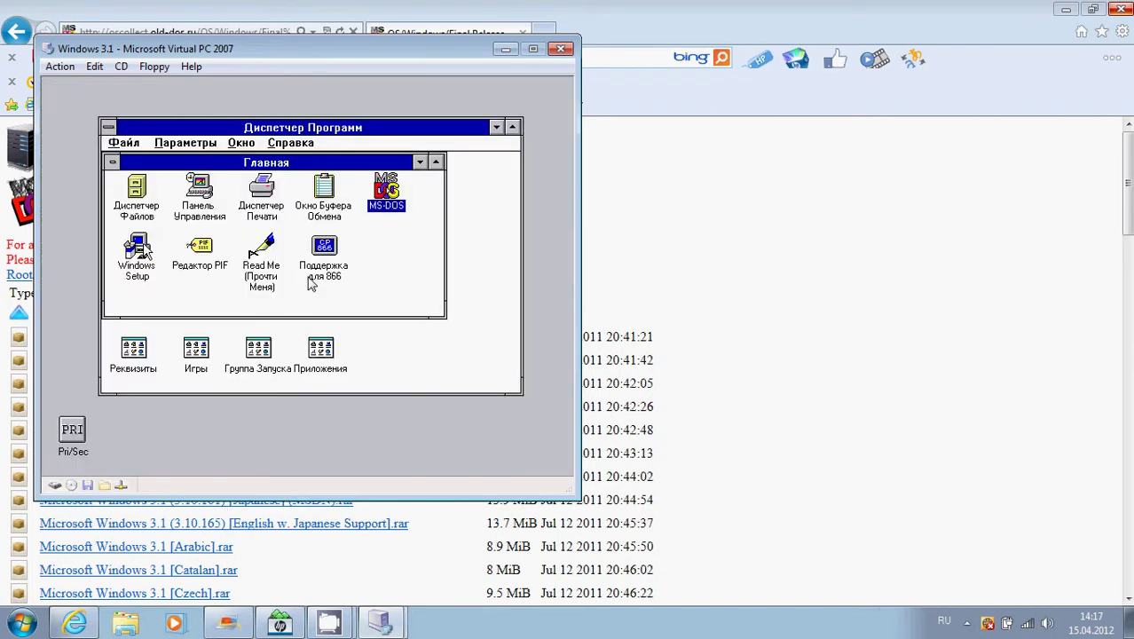
# Open Windows Setup and view its version information (О Программе), closing the information dialog
pyautogui.doubleClick(140, 249)
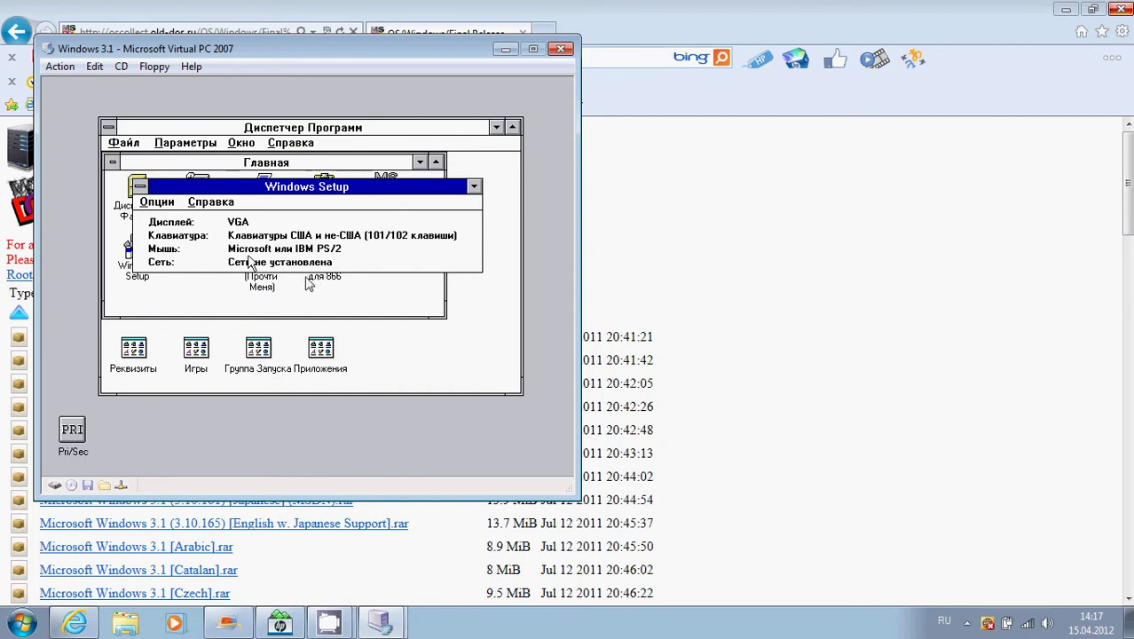
pyautogui.click(200, 201)
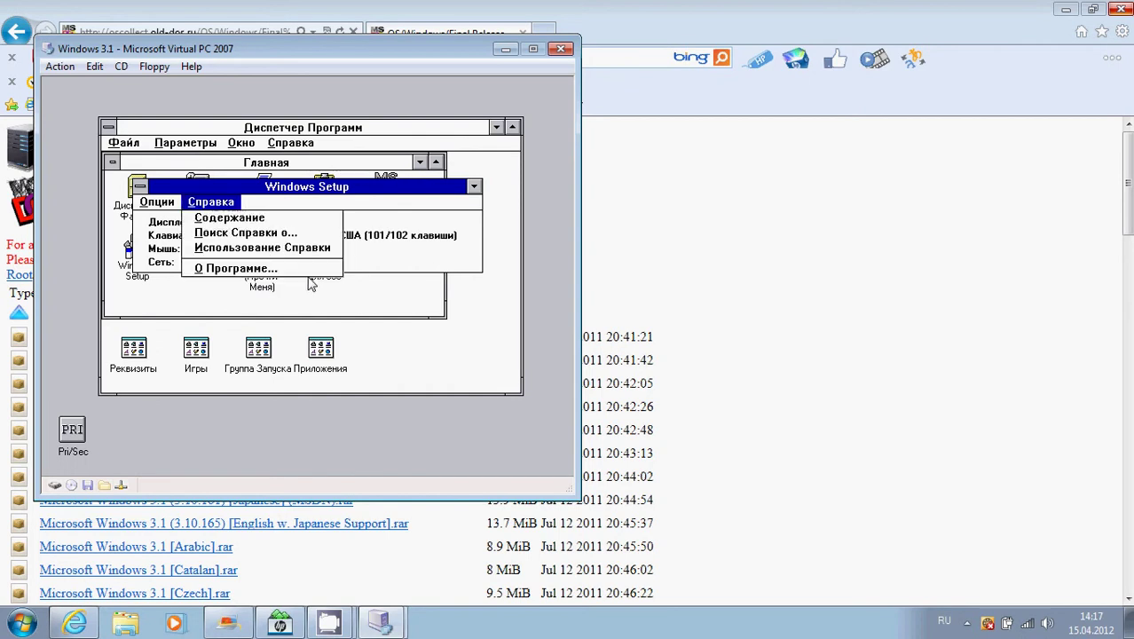
pyautogui.click(228, 268)
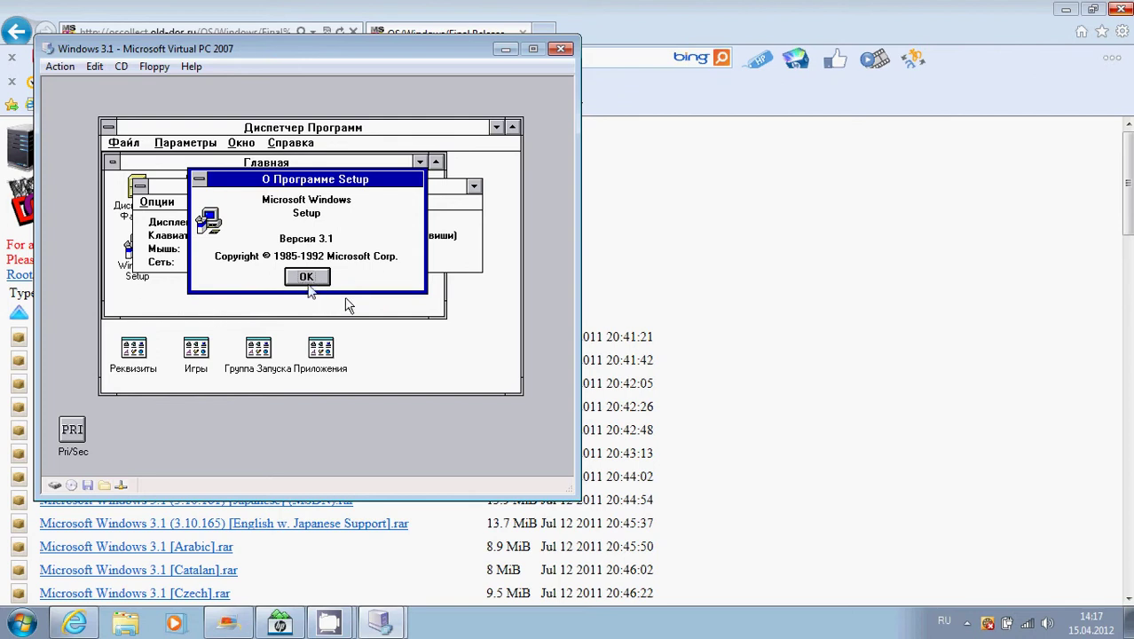
pyautogui.click(307, 278)
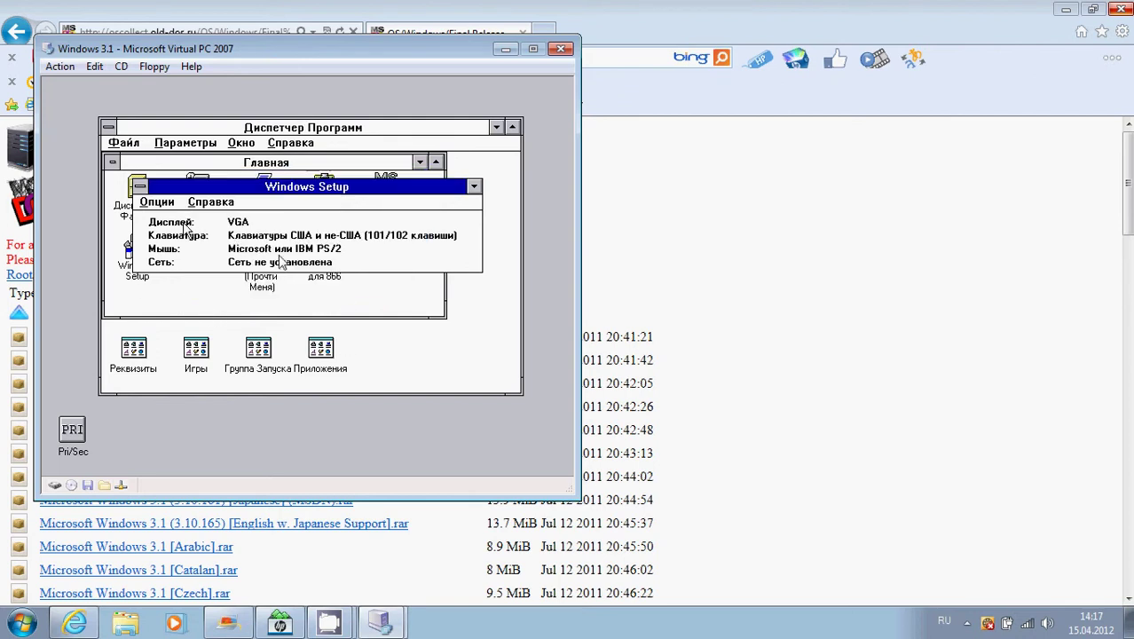
# Close Windows Setup, and view the PIF editor (Редактор PIF), closing it without changes
pyautogui.click(139, 187)
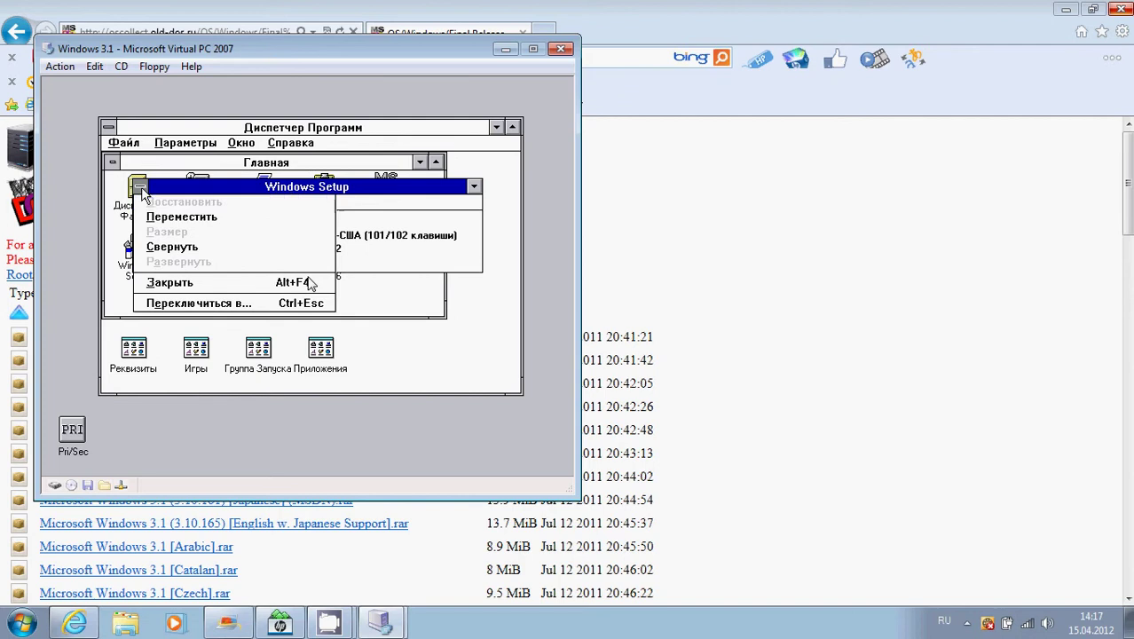
pyautogui.click(139, 187)
pyautogui.doubleClick(200, 246)
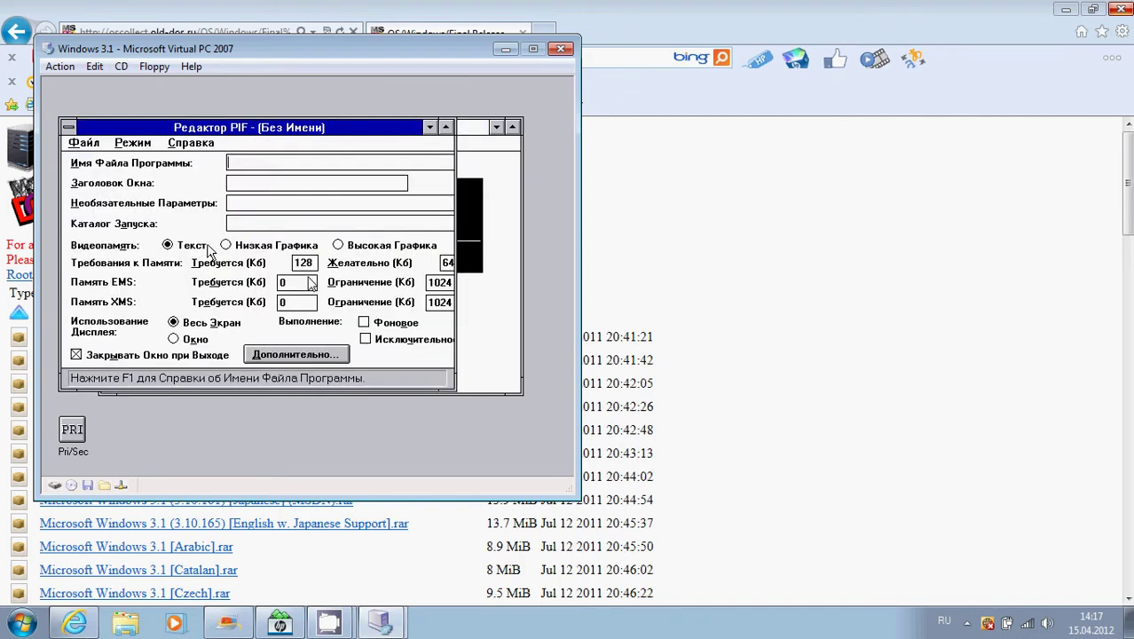
pyautogui.doubleClick(69, 126)
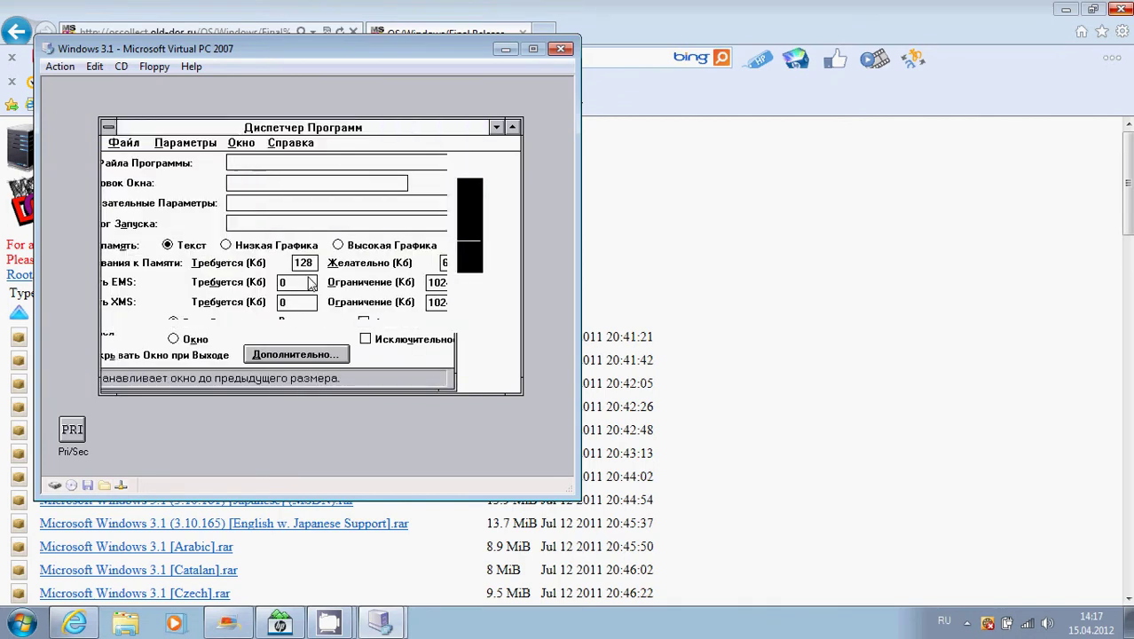
# Try repeatedly to open the Read Me (Прочти Меня) document in Write, closing each error dialog
pyautogui.doubleClick(271, 277)
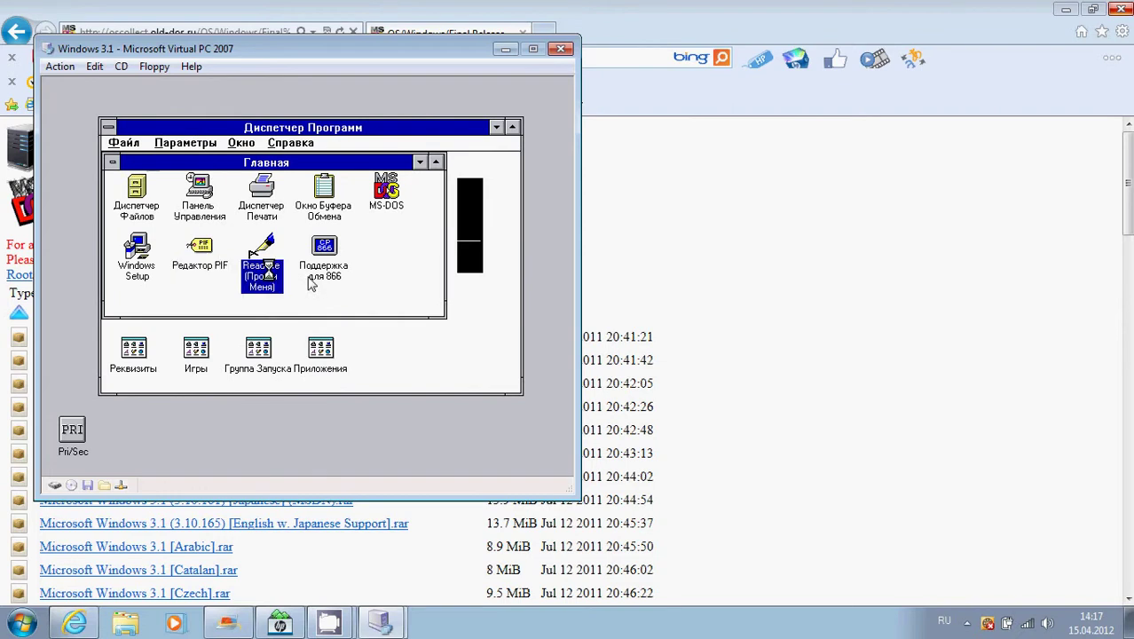
pyautogui.click(196, 323)
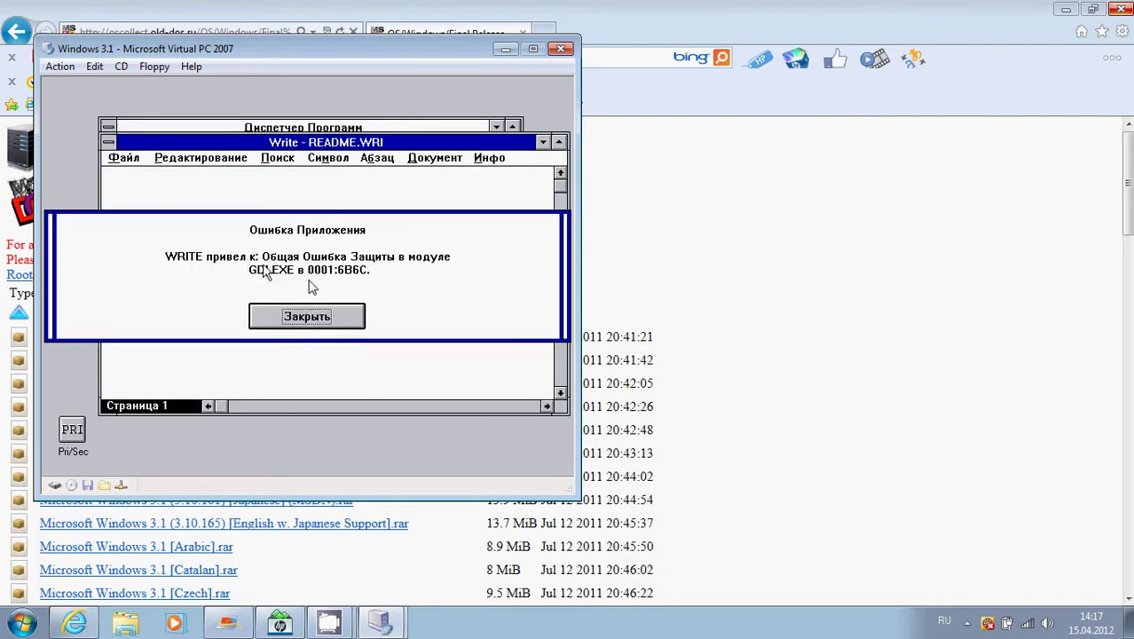
pyautogui.click(302, 310)
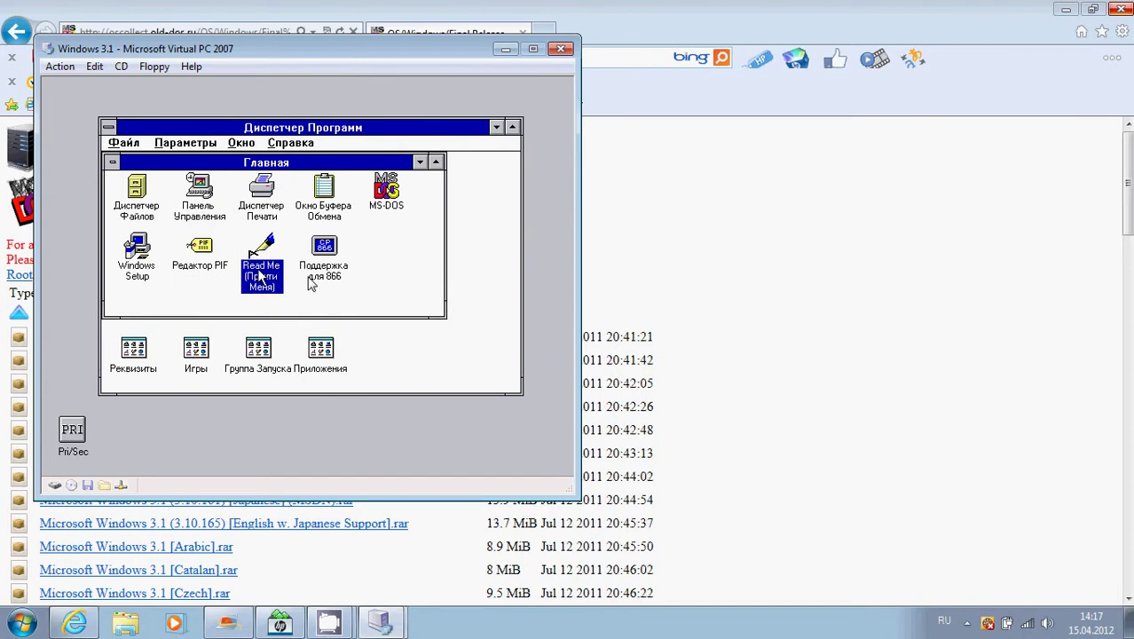
pyautogui.doubleClick(260, 276)
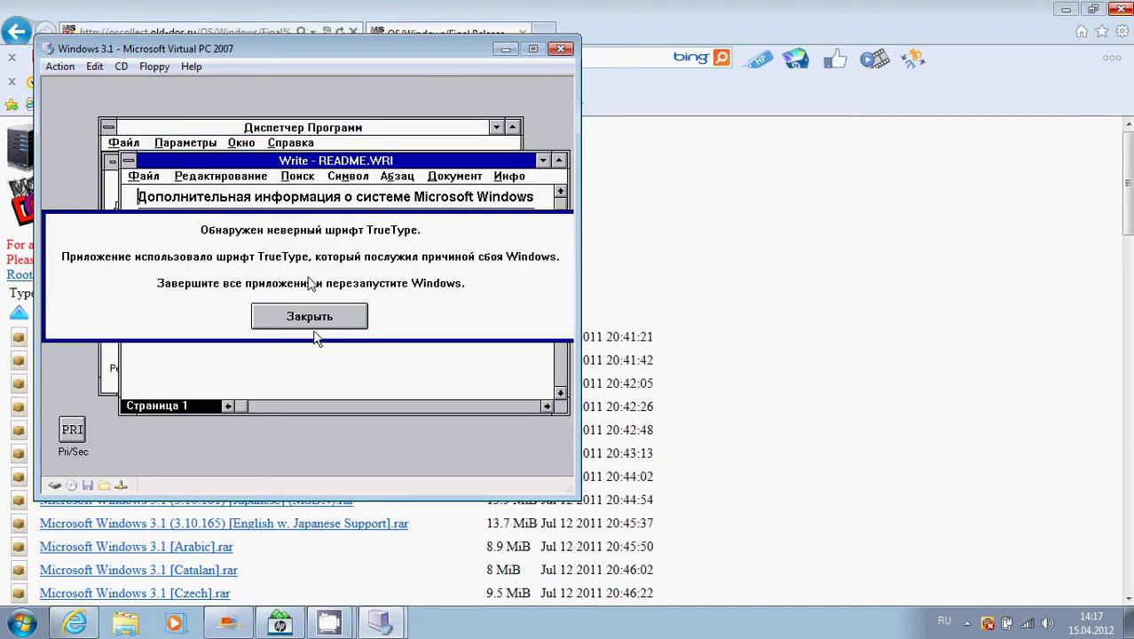
pyautogui.click(315, 325)
pyautogui.press('Return')
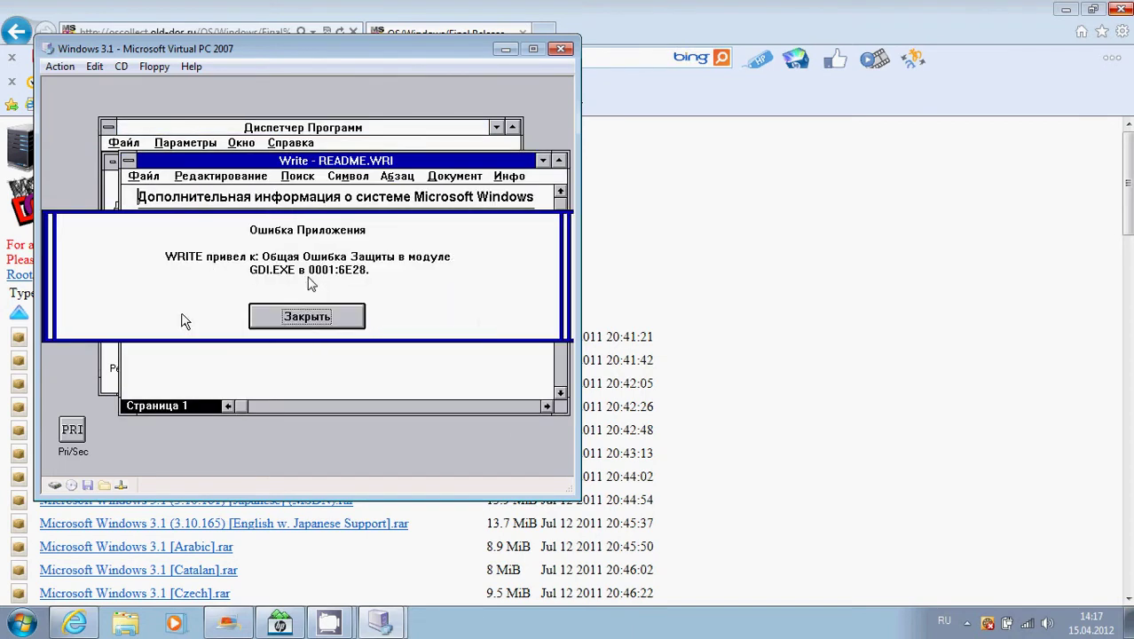
pyautogui.click(272, 321)
pyautogui.doubleClick(270, 293)
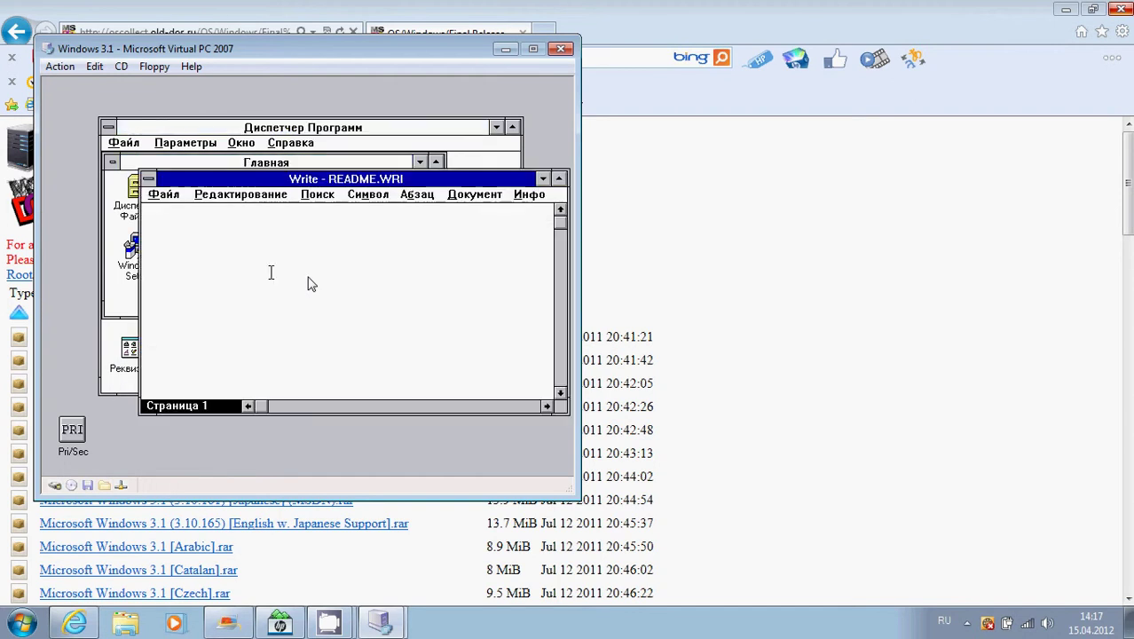
pyautogui.press('Return')
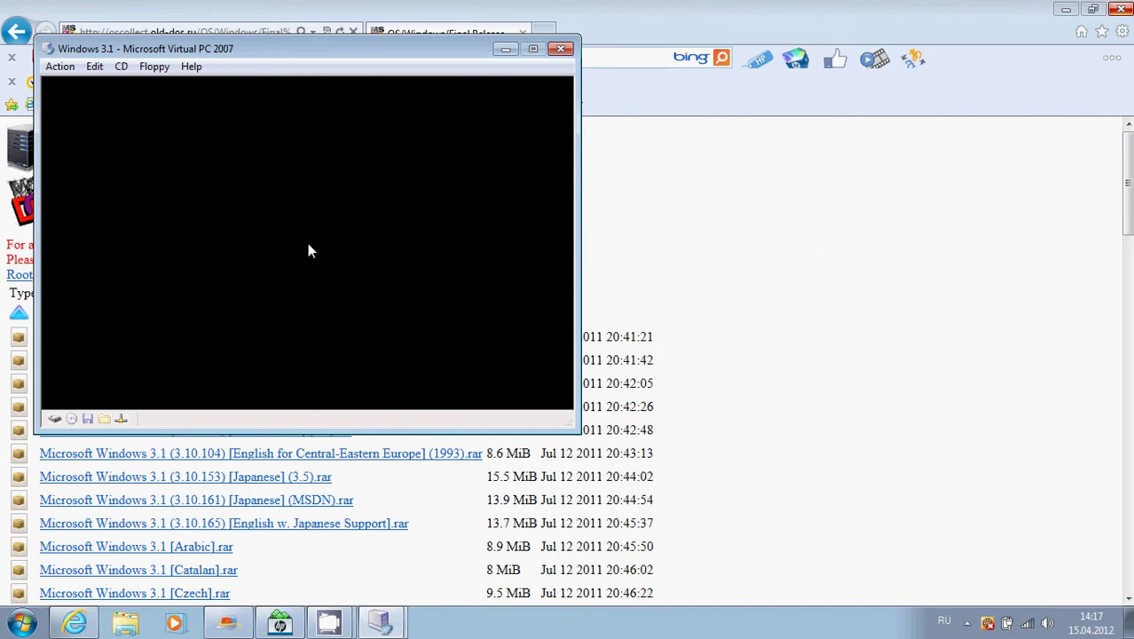
# Reset the virtual machine, confirm the reset, and restart Windows 3.1
pyautogui.click(61, 66)
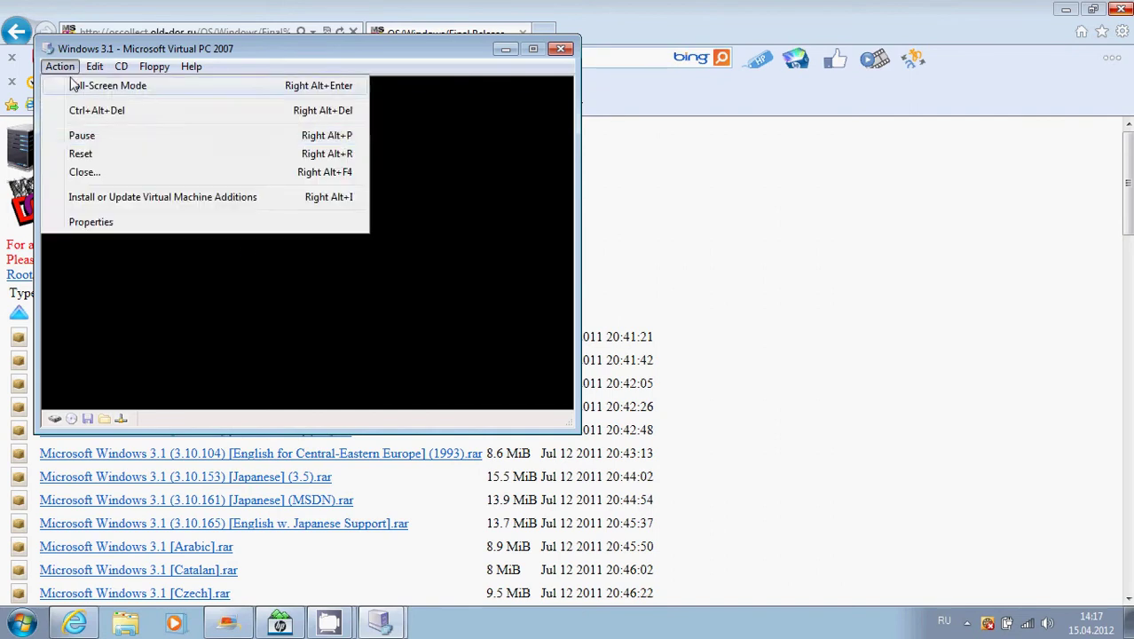
pyautogui.click(93, 153)
pyautogui.click(378, 281)
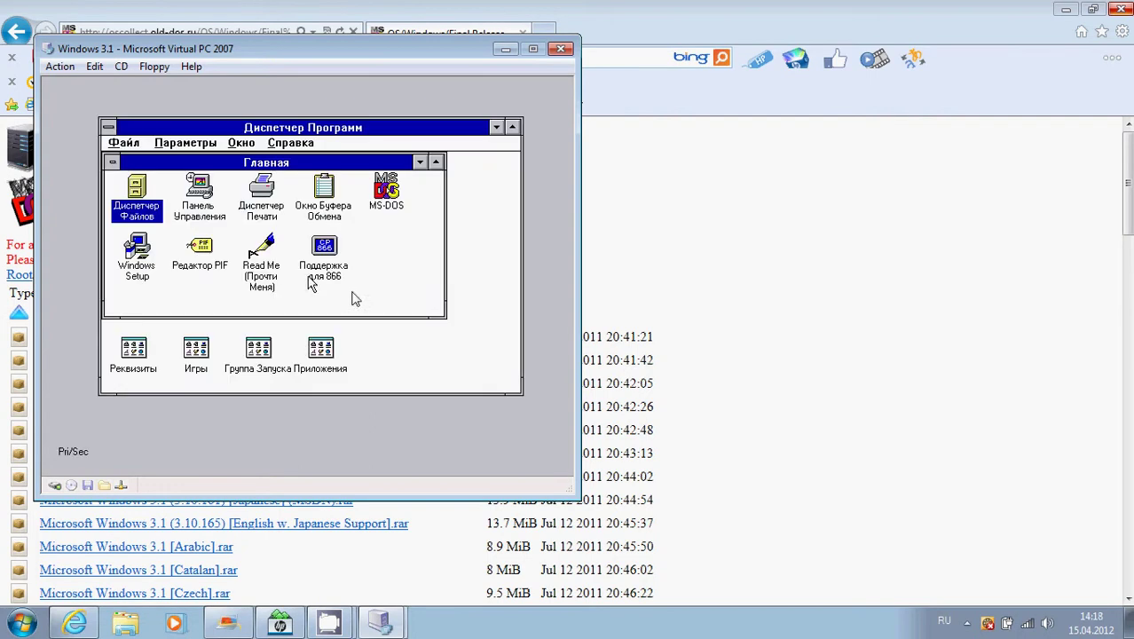
# Open the Read Me (Прочти Меня) document and view Write's version information (О Программе), closing the information dialog
pyautogui.doubleClick(245, 263)
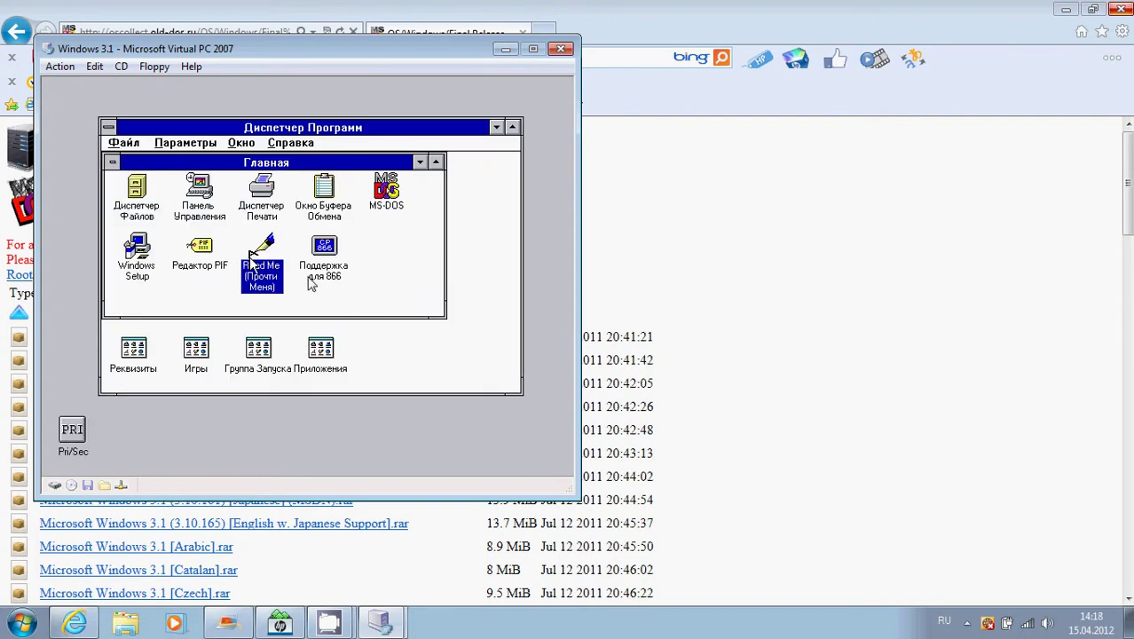
pyautogui.click(477, 316)
pyautogui.click(477, 316)
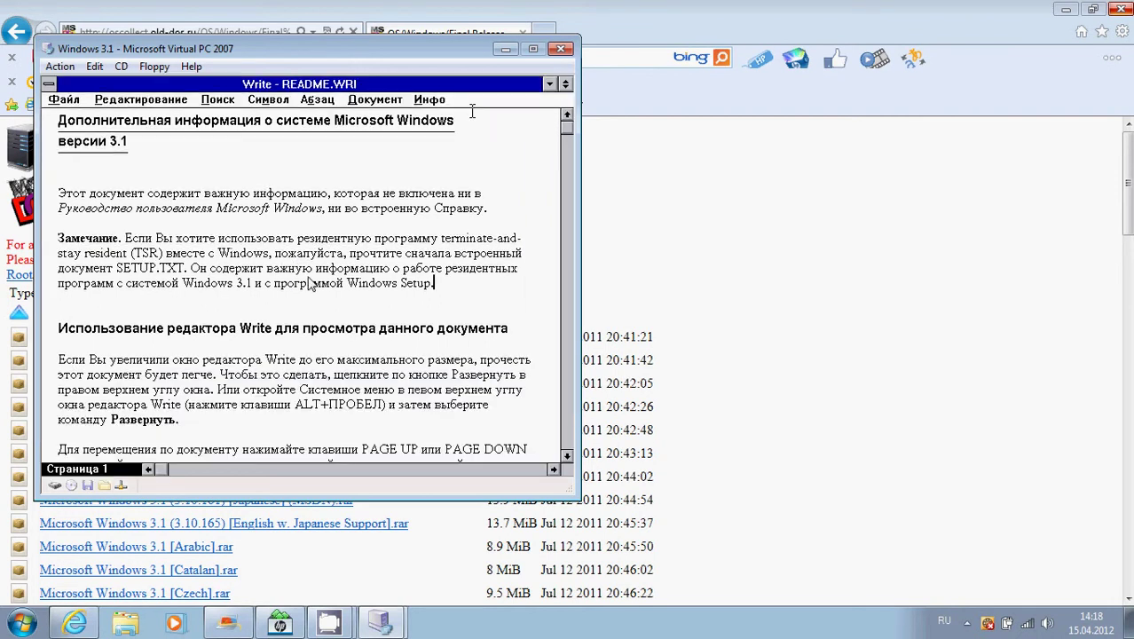
pyautogui.doubleClick(473, 108)
pyautogui.click(448, 102)
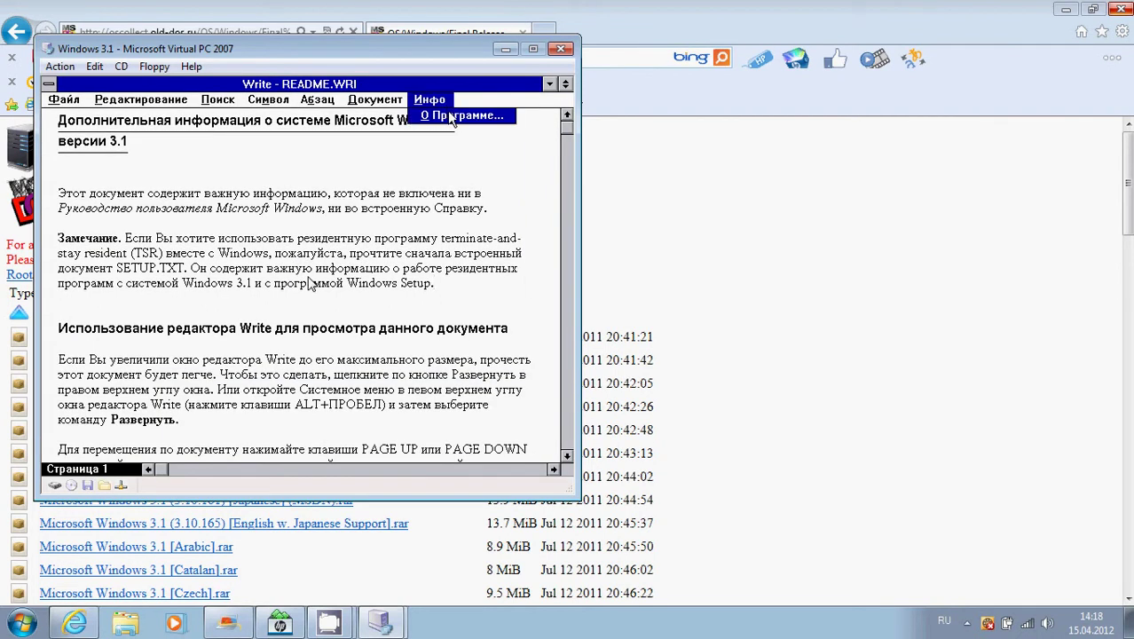
pyautogui.click(454, 115)
pyautogui.click(384, 193)
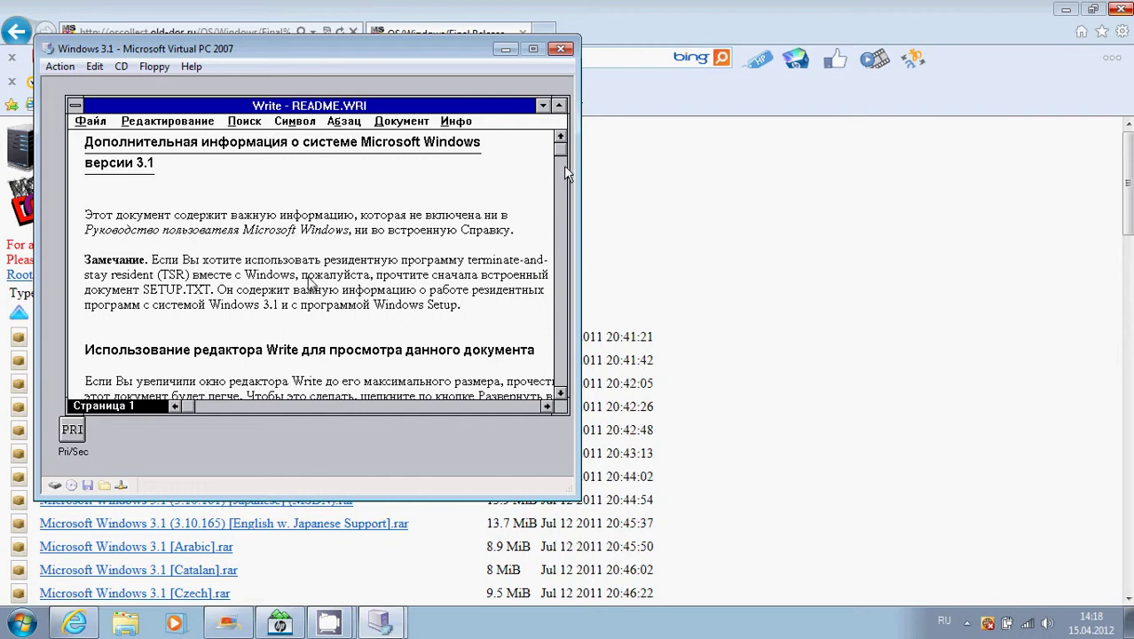
# Skim README.WRI down to its later sections and back to the beginning, and close Write
pyautogui.click(561, 290)
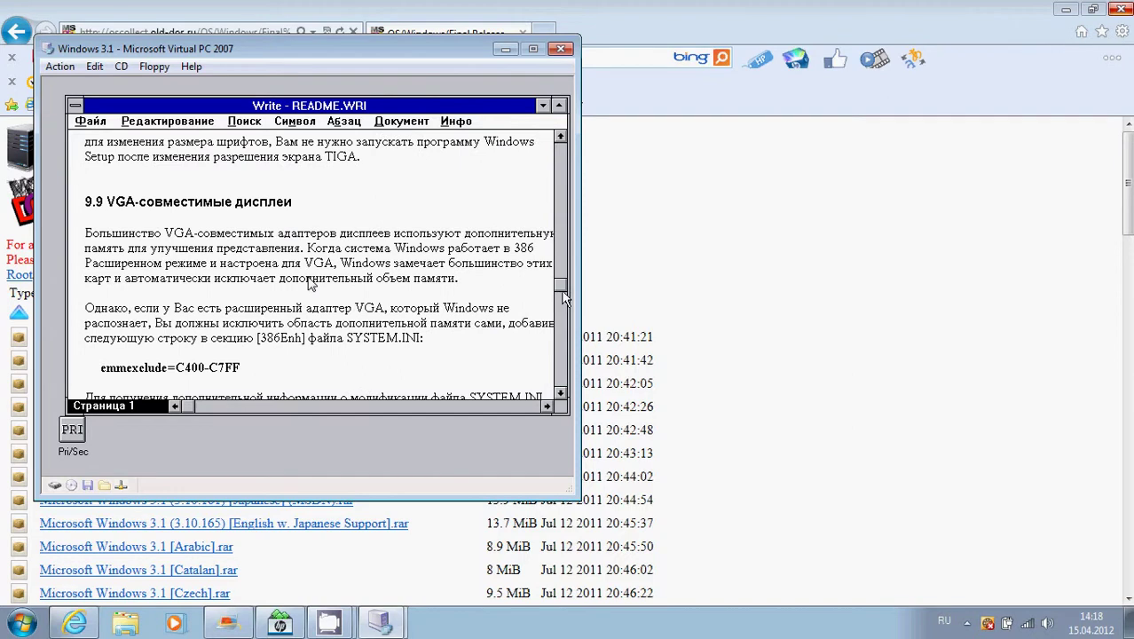
pyautogui.moveTo(560, 286); pyautogui.dragTo(562, 149)
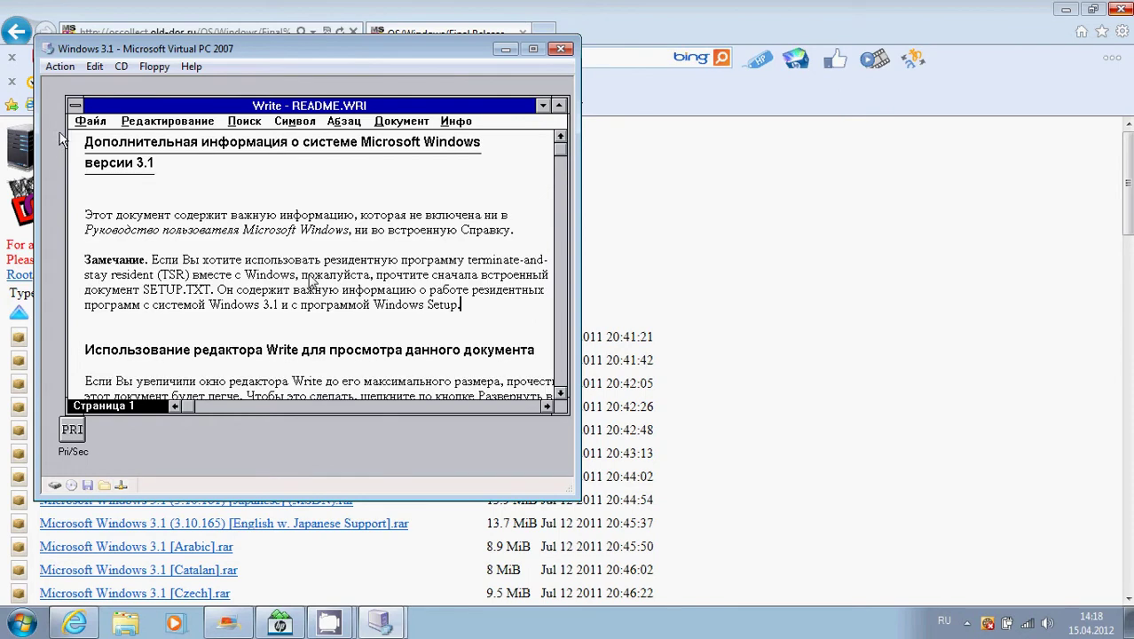
pyautogui.doubleClick(74, 105)
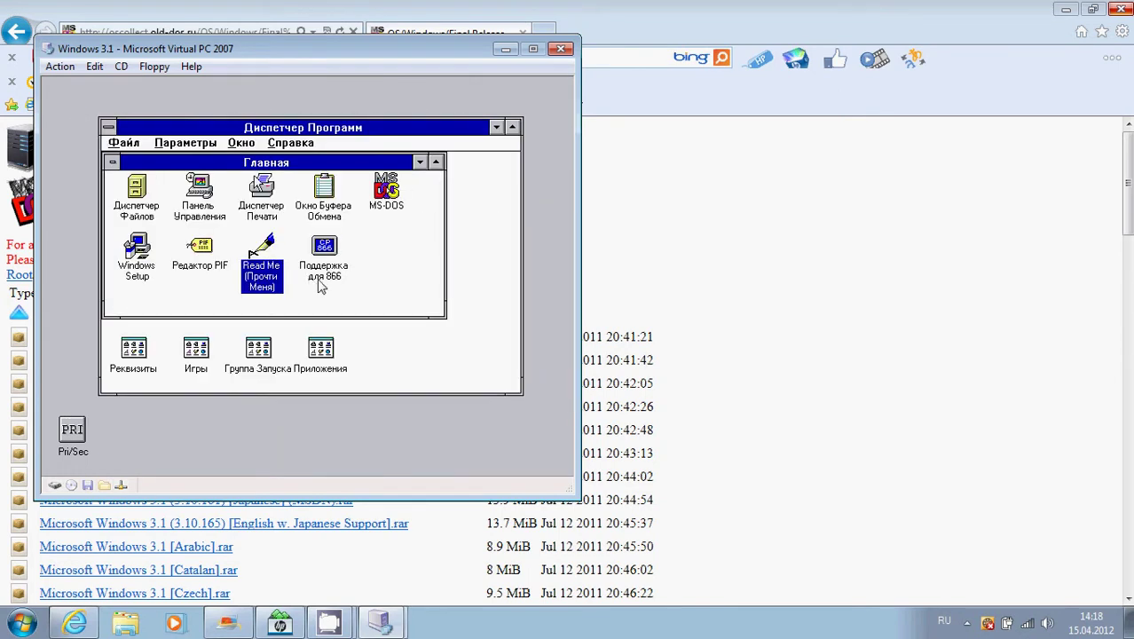
# Run Поддержка для 866, acknowledging its message, and close the minimized Pri/Sec program
pyautogui.doubleClick(316, 282)
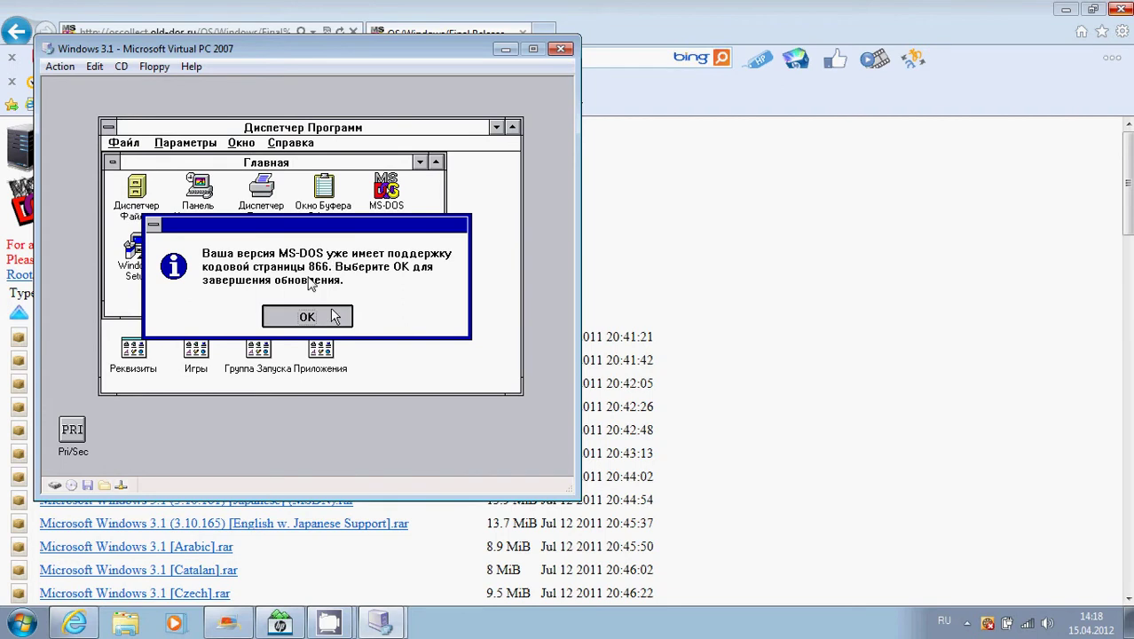
pyautogui.click(333, 316)
pyautogui.click(75, 447)
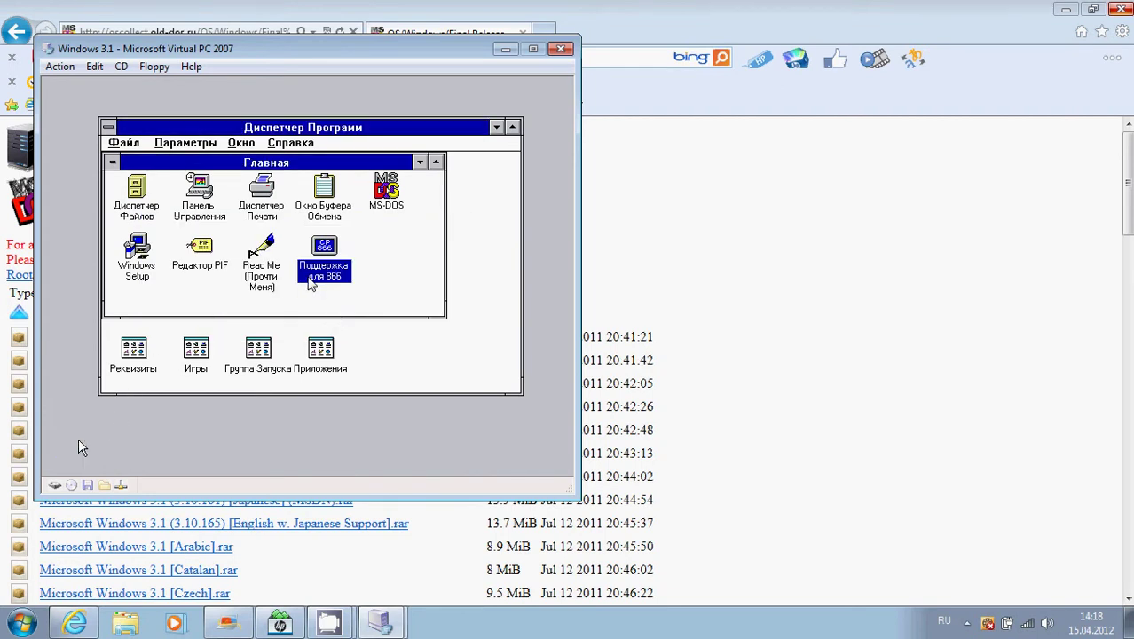
pyautogui.click(125, 216)
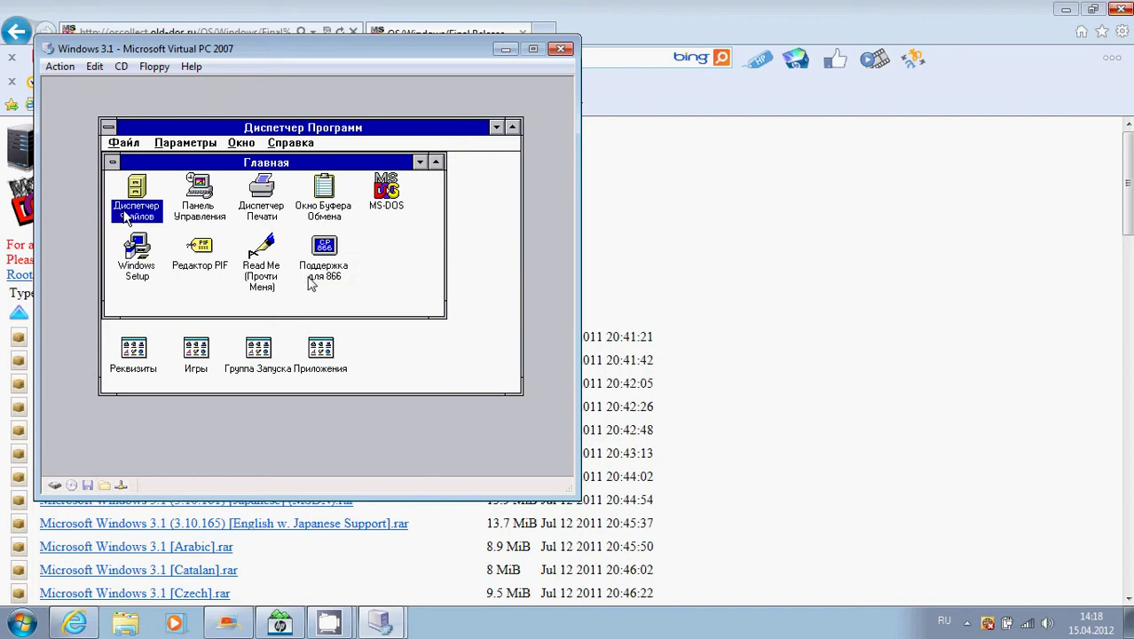
# Open the Реквизиты group and start Редактор Write, entering "Всем привет" in the blank document
pyautogui.doubleClick(132, 365)
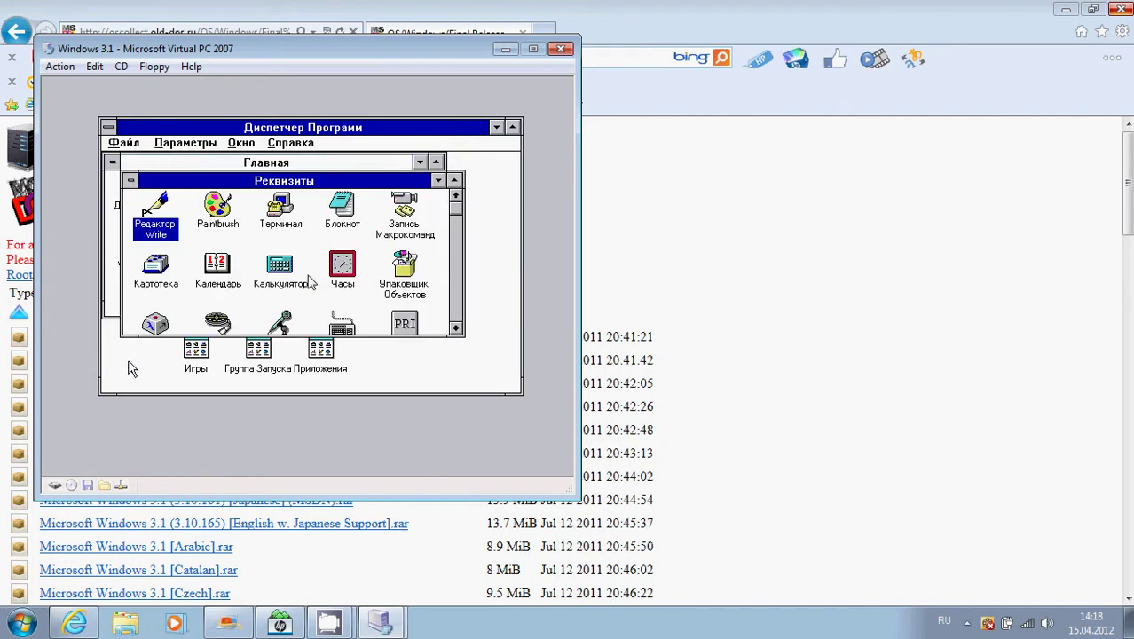
pyautogui.doubleClick(171, 215)
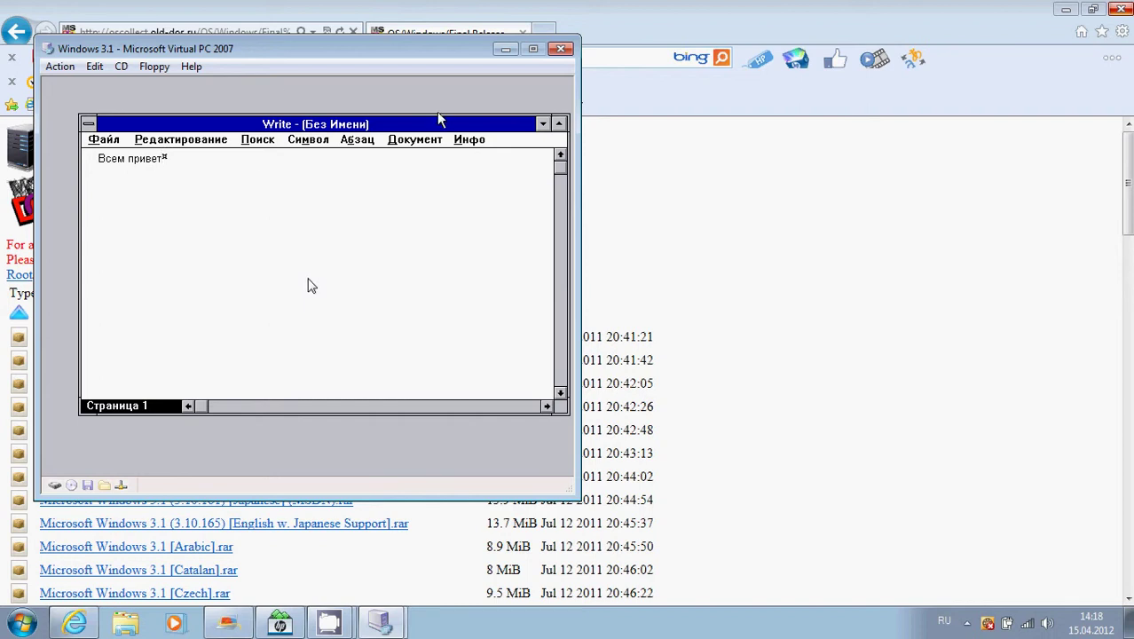
pyautogui.doubleClick(438, 122)
pyautogui.doubleClick(477, 83)
# View Write's version information (О Программе), and close Write without saving the document
pyautogui.click(470, 139)
pyautogui.click(497, 156)
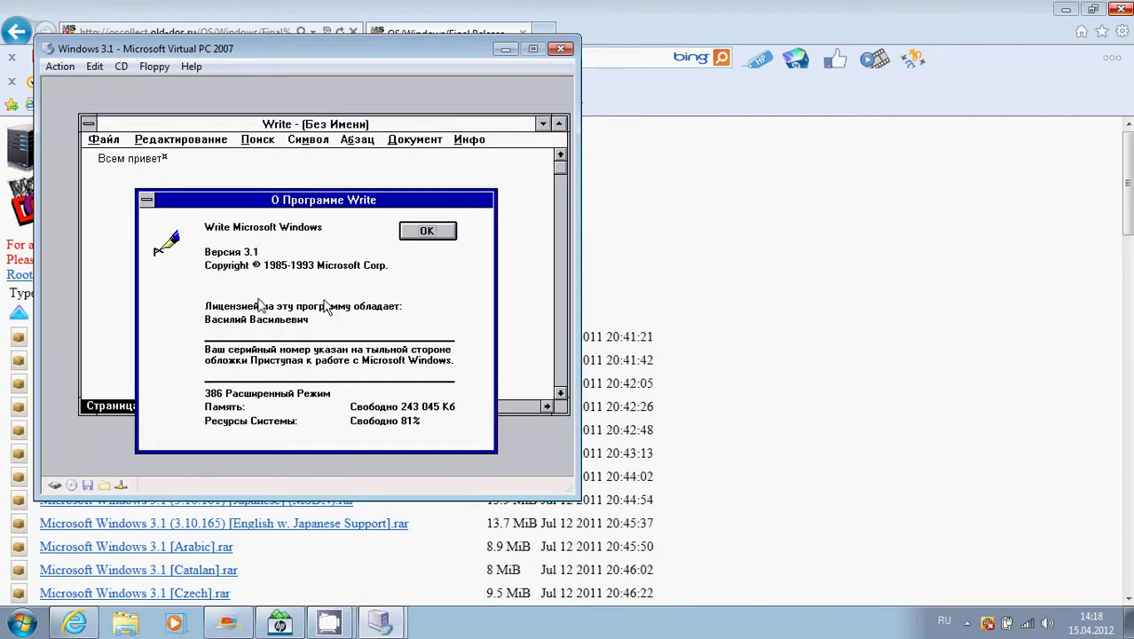
pyautogui.click(428, 229)
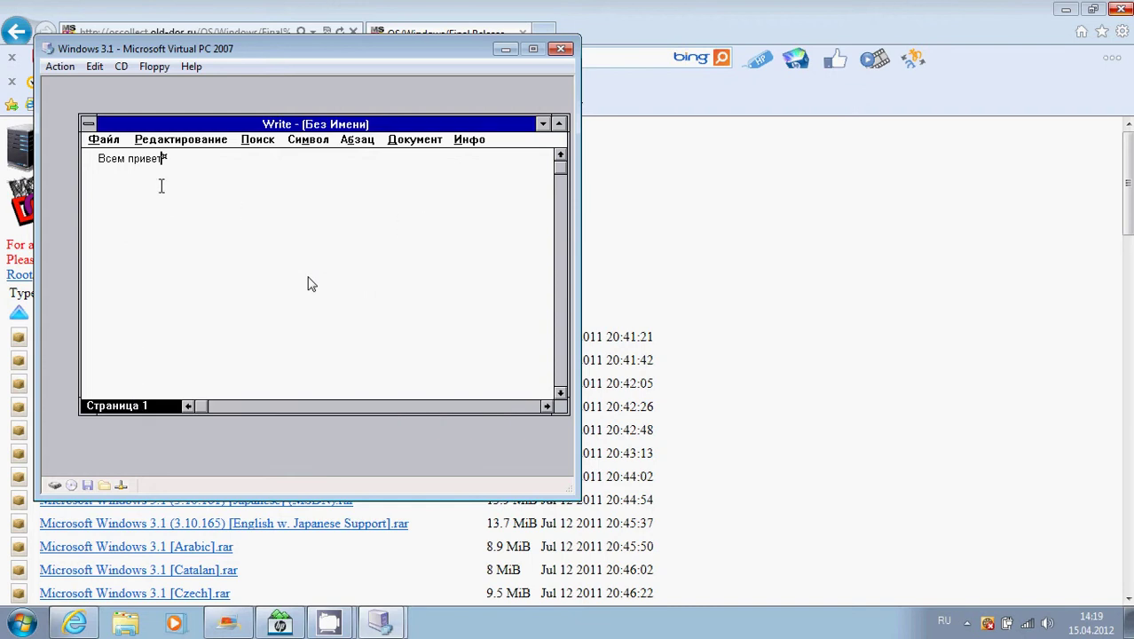
pyautogui.click(92, 125)
pyautogui.click(133, 217)
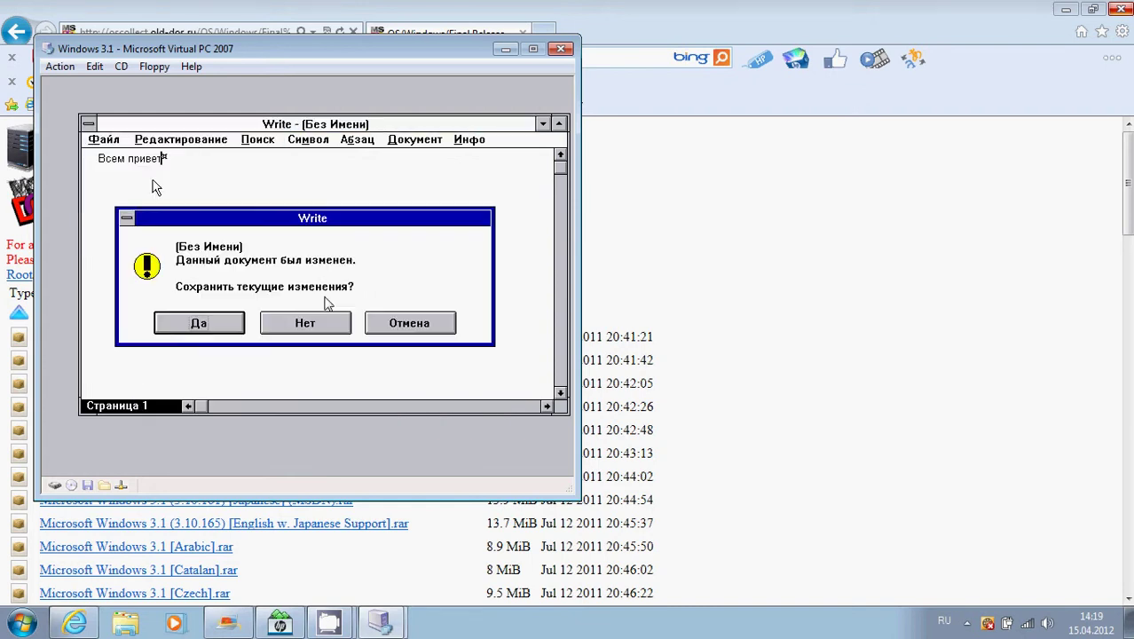
pyautogui.click(298, 322)
# Start Paintbrush and scribble overlapping black brush loops across the blank canvas, enlarging the window to full size
pyautogui.doubleClick(223, 217)
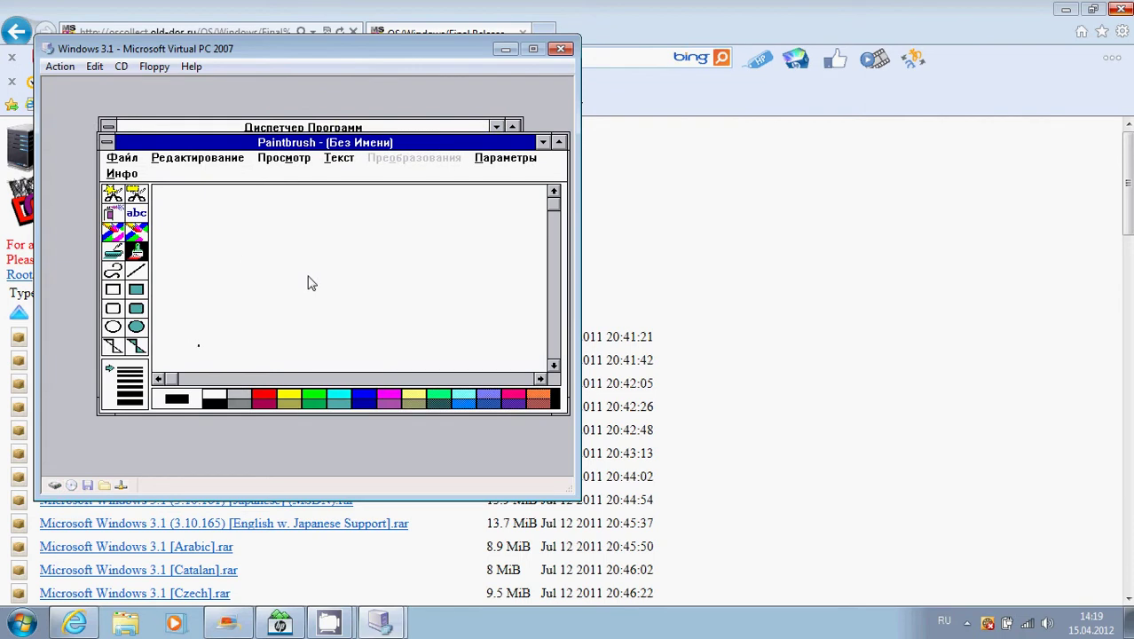
pyautogui.moveTo(310, 282)
pyautogui.mouseDown()
pyautogui.moveTo(296, 264)
pyautogui.moveTo(318, 281)
pyautogui.moveTo(309, 281)
pyautogui.moveTo(346, 153)
pyautogui.mouseUp()
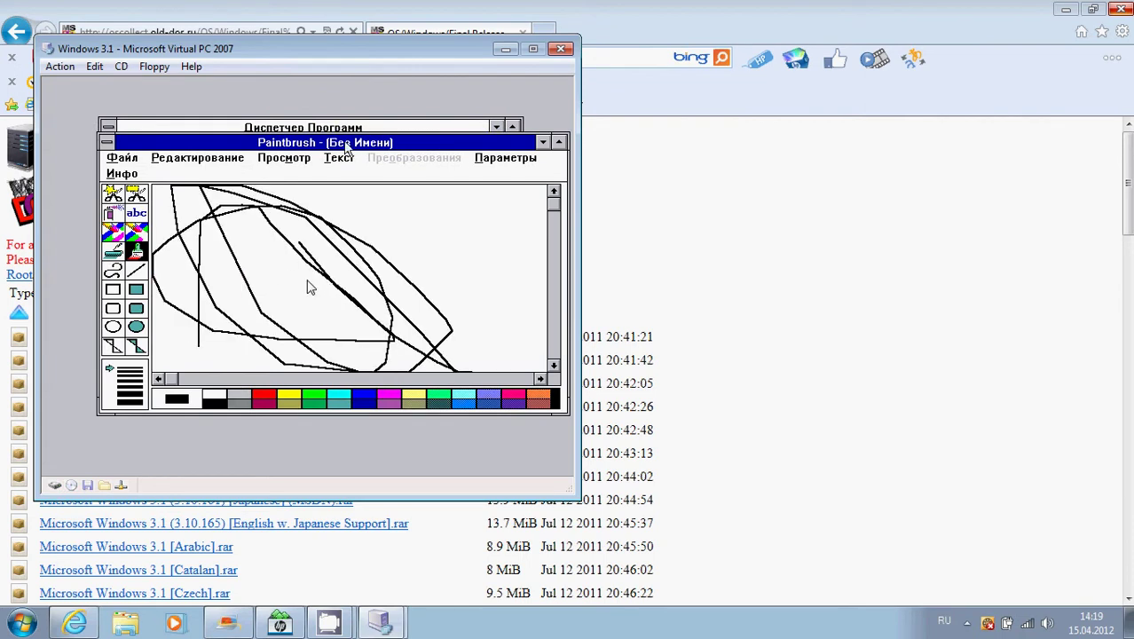
pyautogui.doubleClick(346, 144)
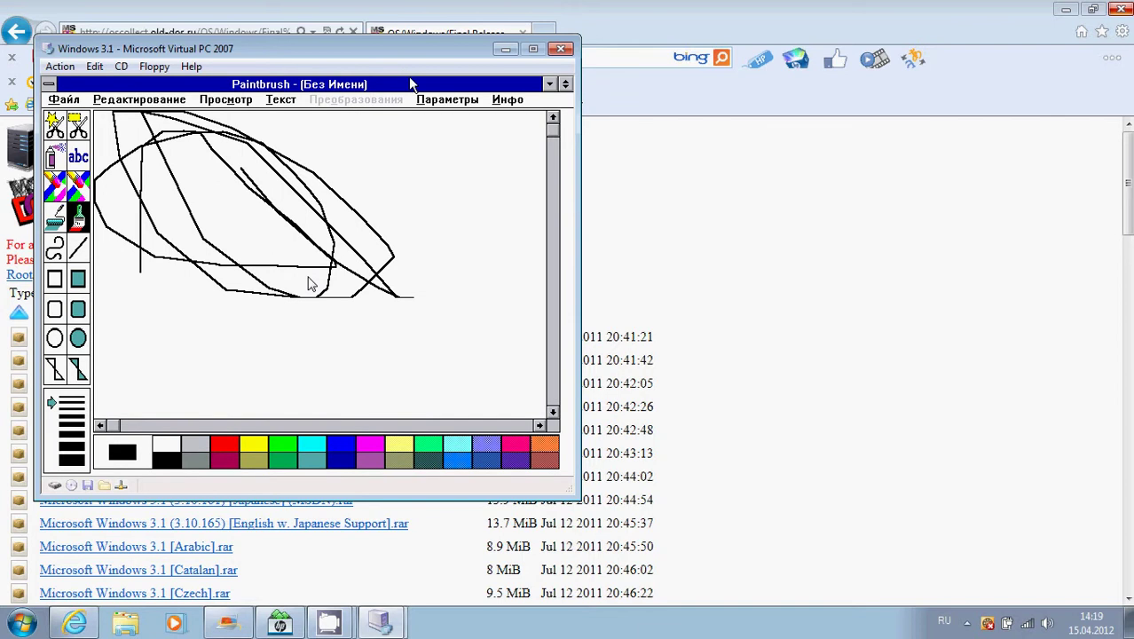
# View Paintbrush's version information (О Программе), and close Paintbrush without saving the drawing
pyautogui.press('alt')
pyautogui.press('Left')
pyautogui.press('Left')
pyautogui.press('Down')
pyautogui.click(517, 117)
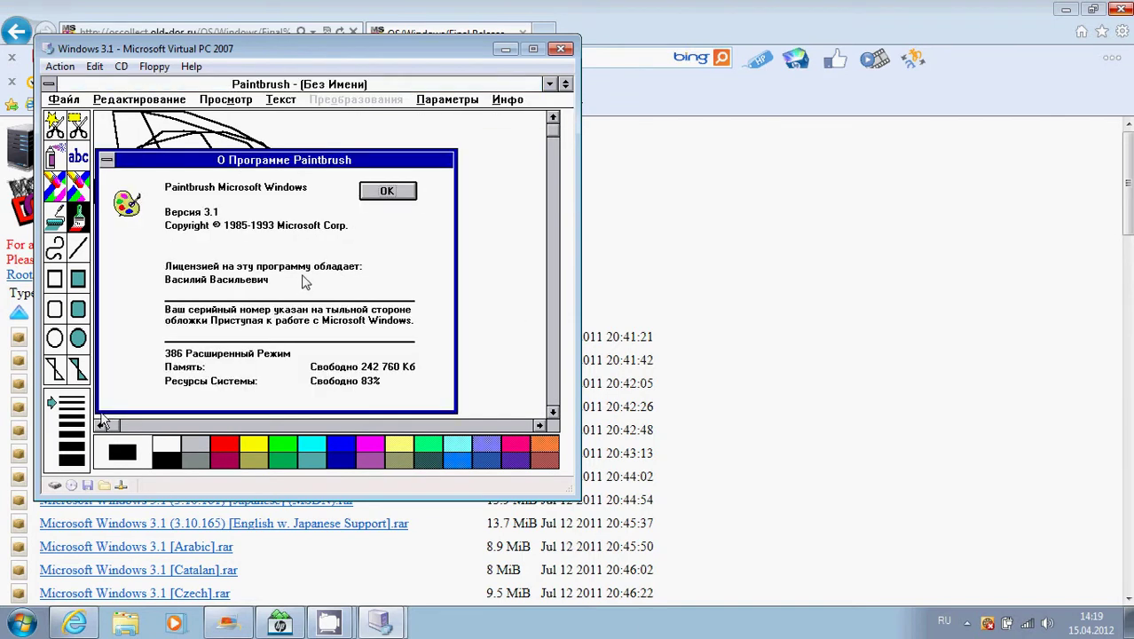
pyautogui.click(388, 193)
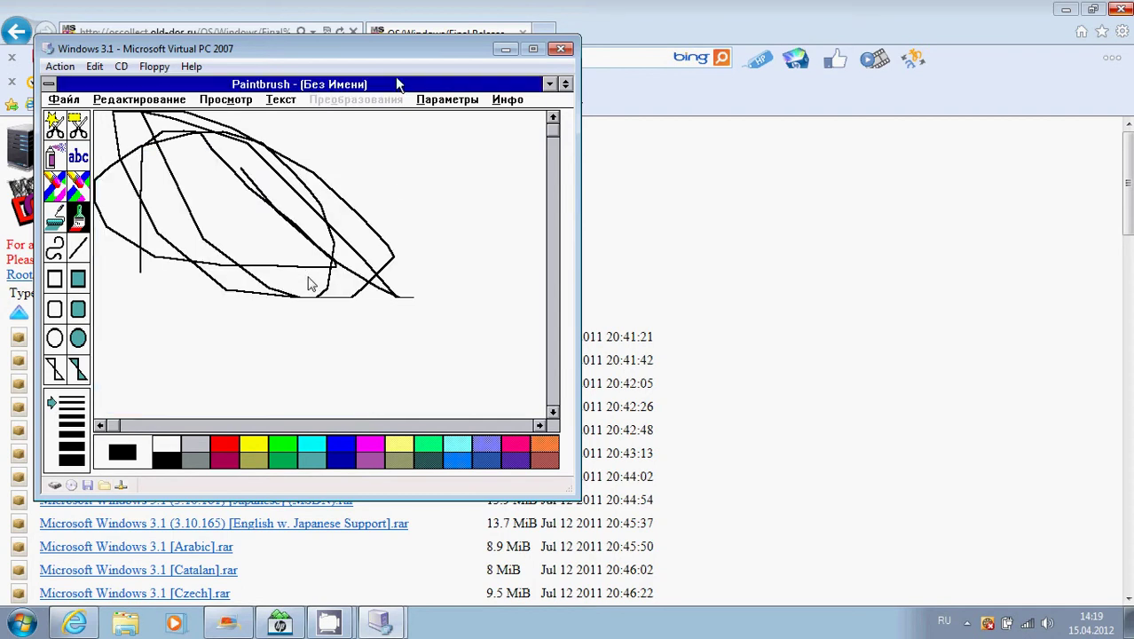
pyautogui.doubleClick(395, 83)
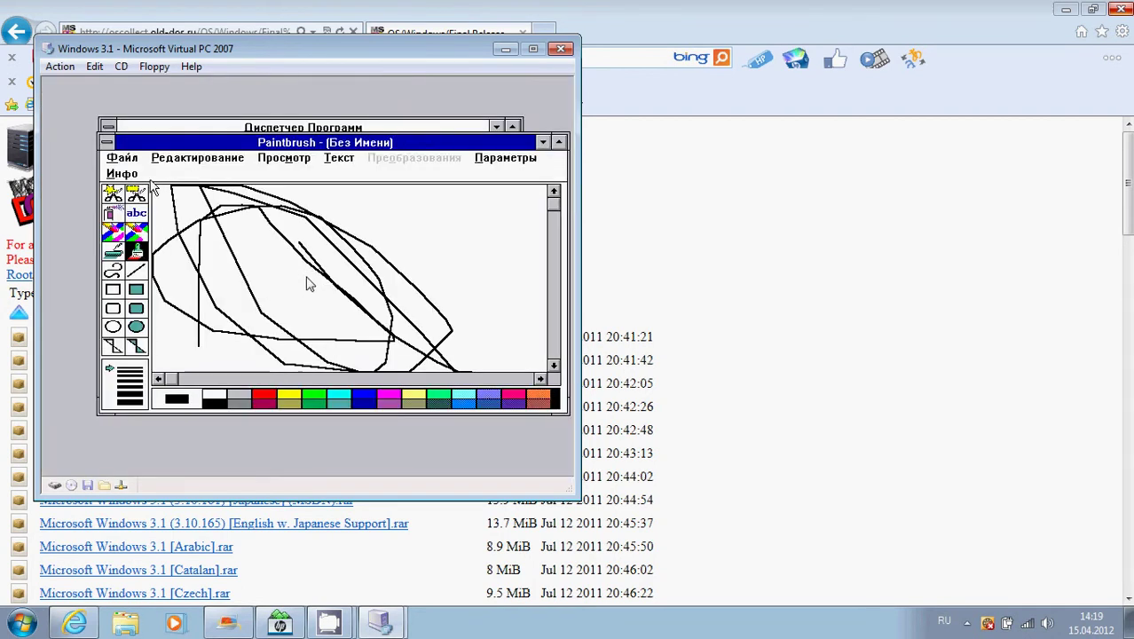
pyautogui.doubleClick(108, 143)
pyautogui.click(300, 319)
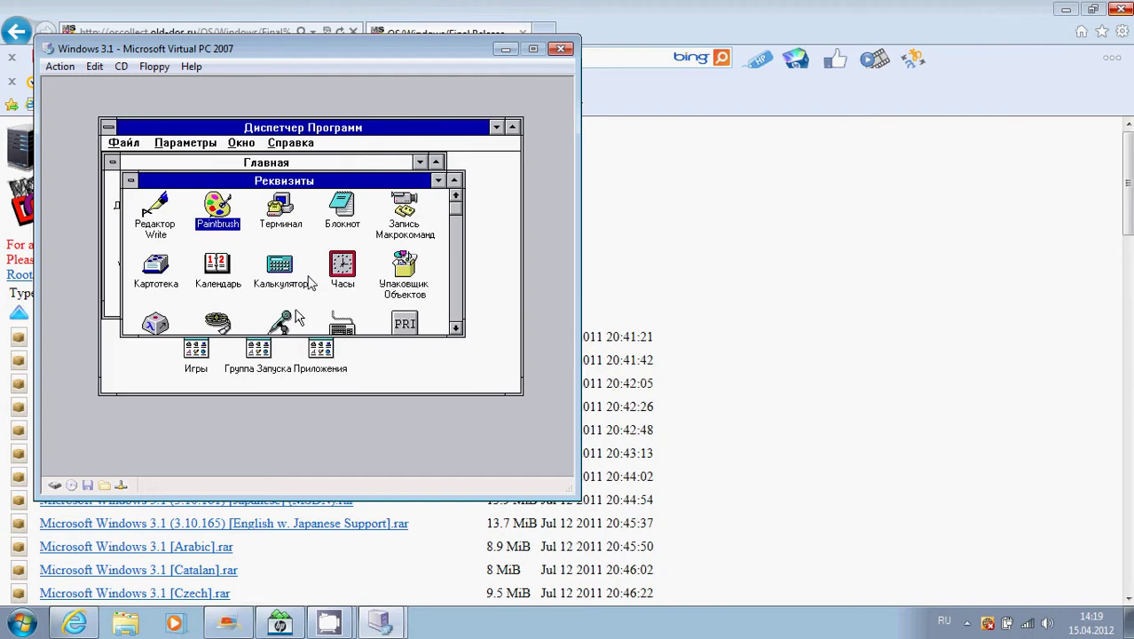
# Start Терминал with the serial port set to Нет, view its version information, and close it
pyautogui.click(284, 210)
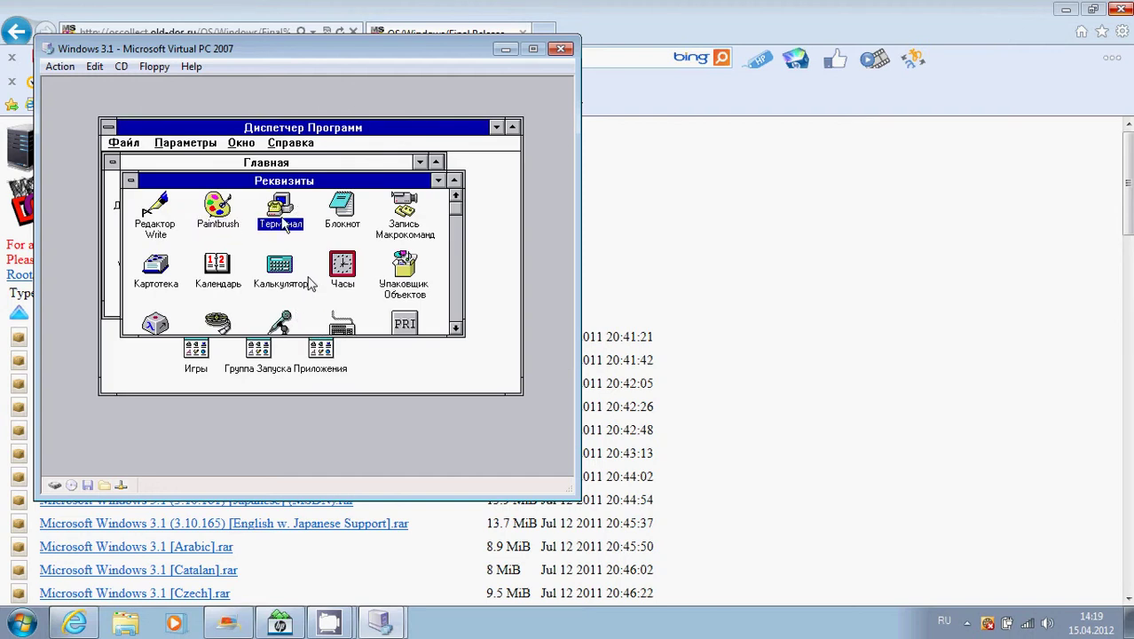
pyautogui.doubleClick(291, 221)
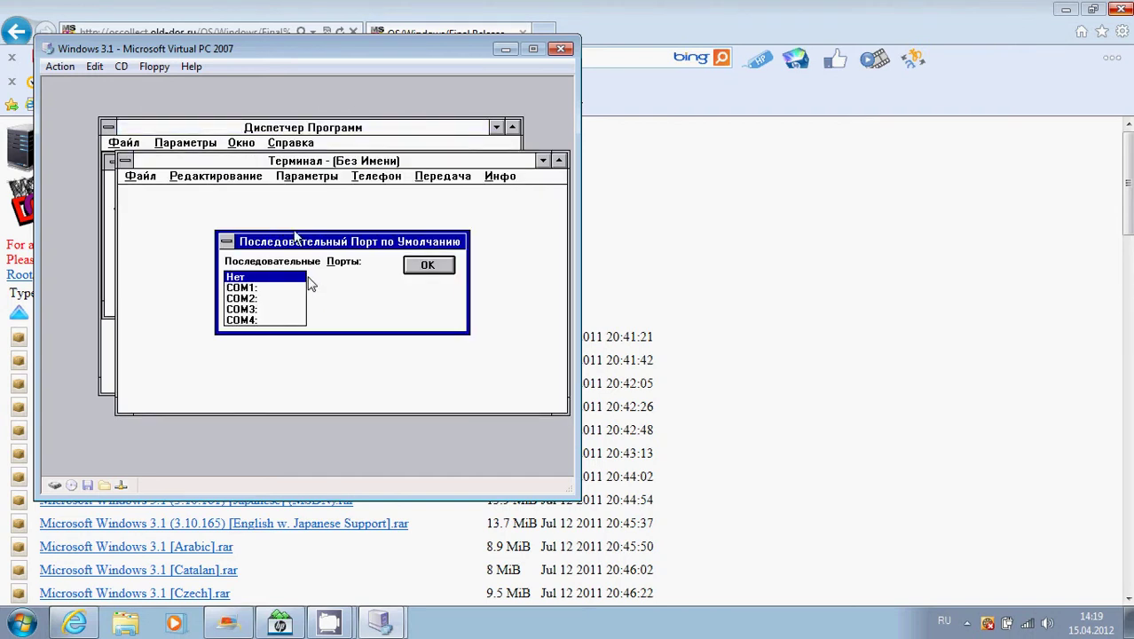
pyautogui.press('Return')
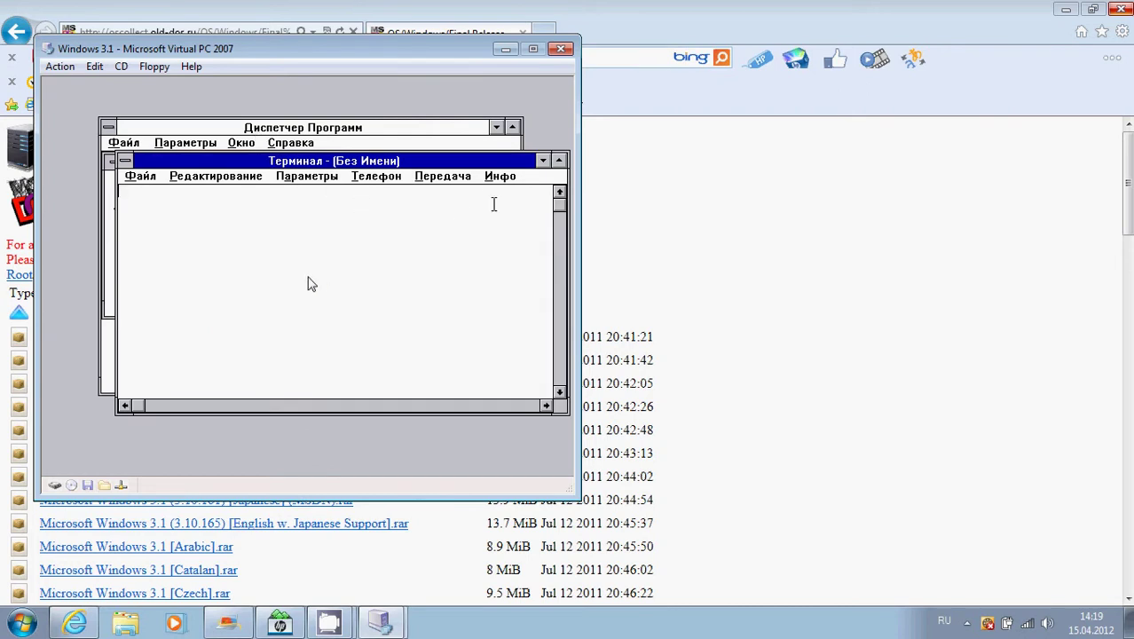
pyautogui.click(495, 177)
pyautogui.click(497, 201)
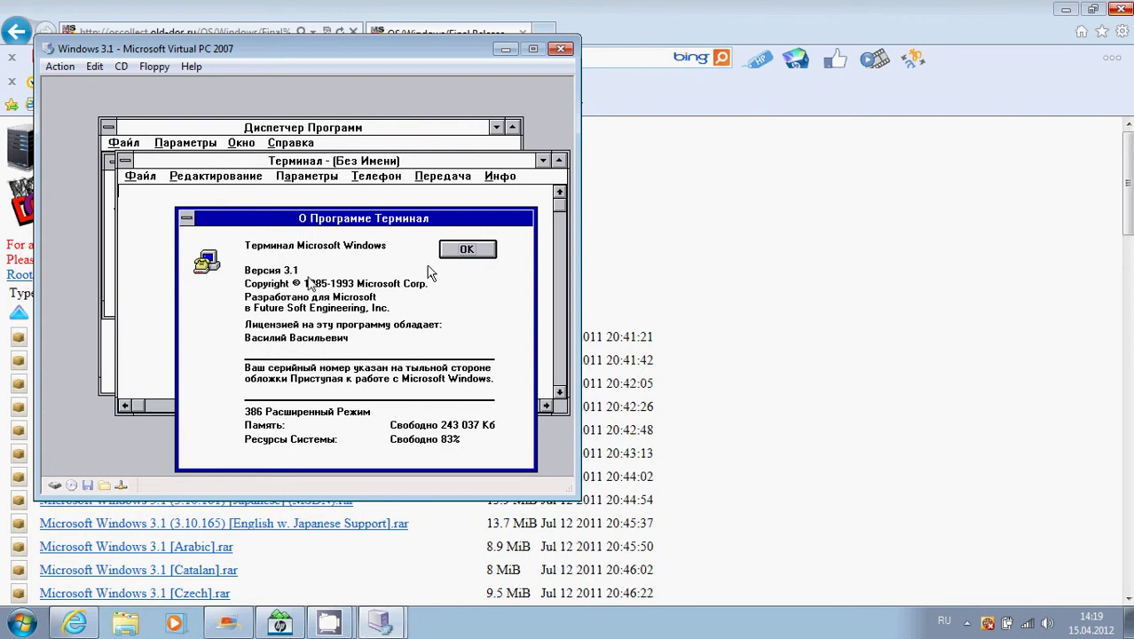
pyautogui.click(454, 248)
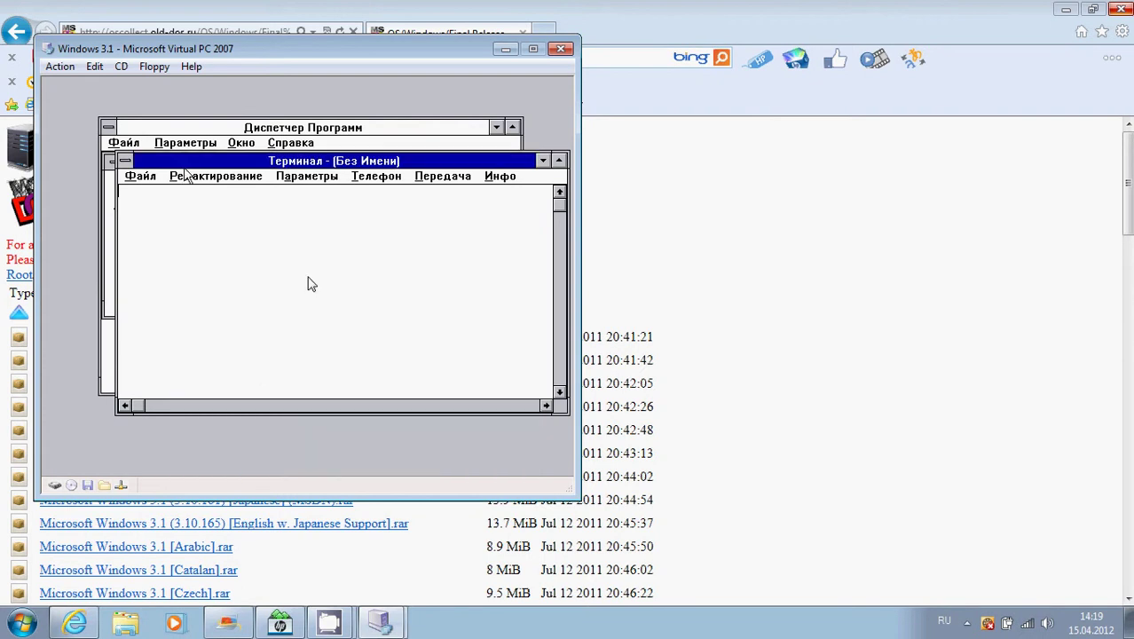
pyautogui.doubleClick(126, 162)
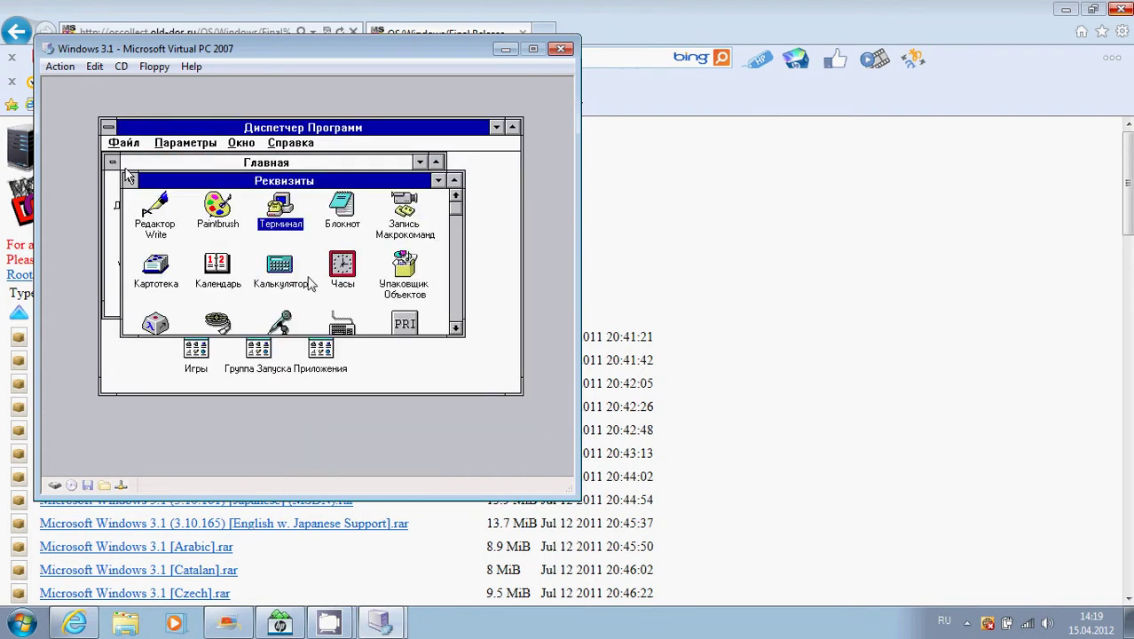
# Enter "Всем привет" in Блокнот and view its version information, discarding the text when closing the program
pyautogui.doubleClick(348, 211)
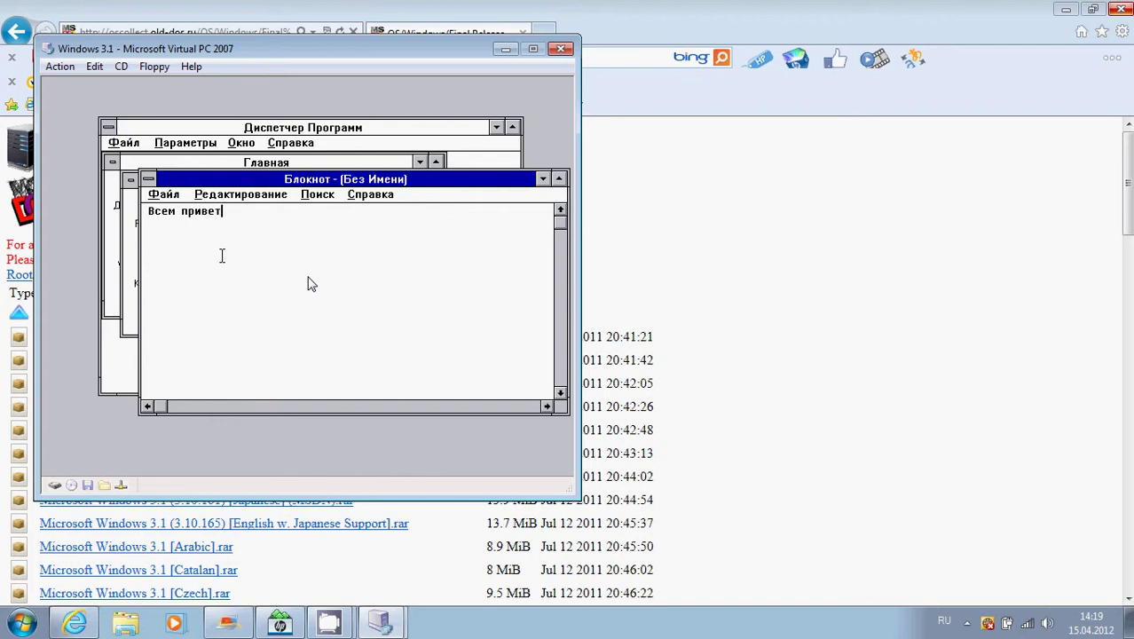
pyautogui.click(369, 194)
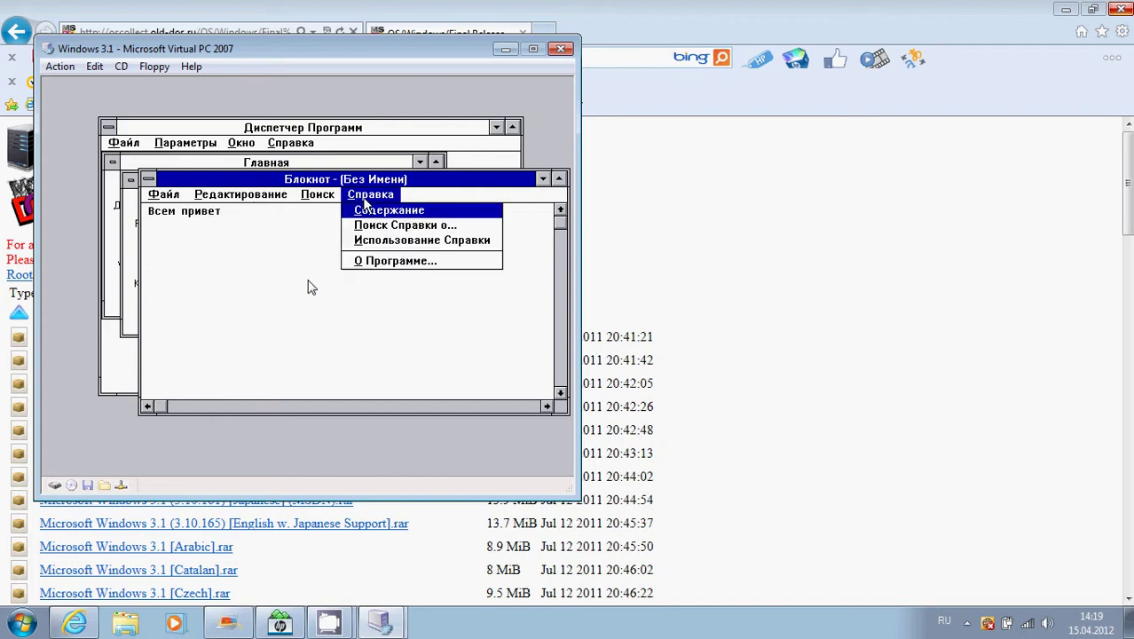
pyautogui.click(371, 264)
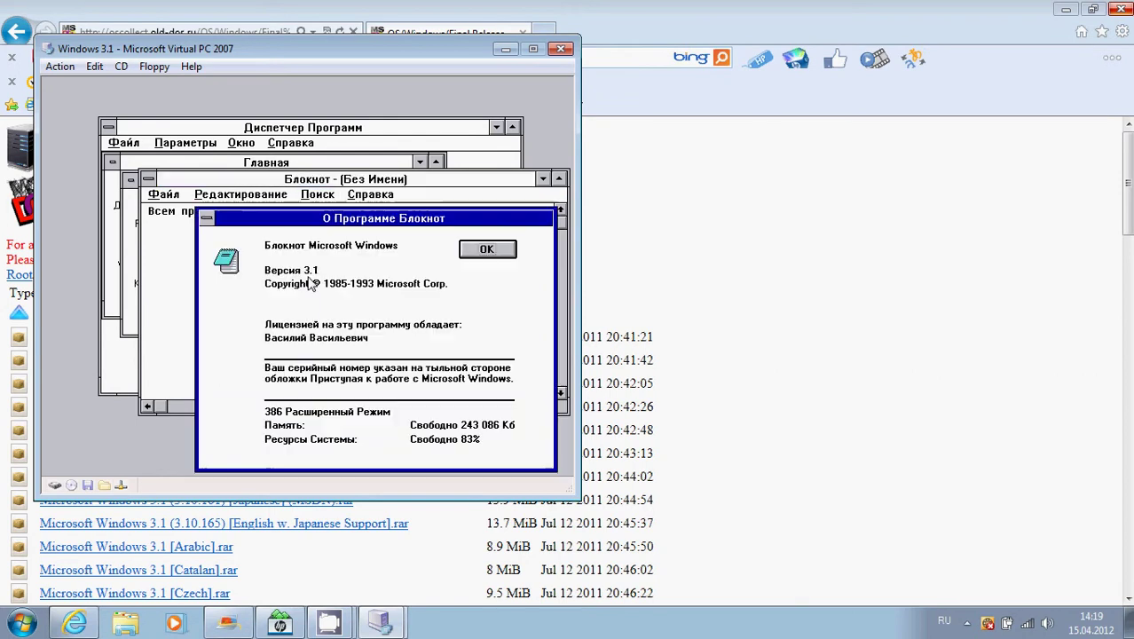
pyautogui.click(487, 251)
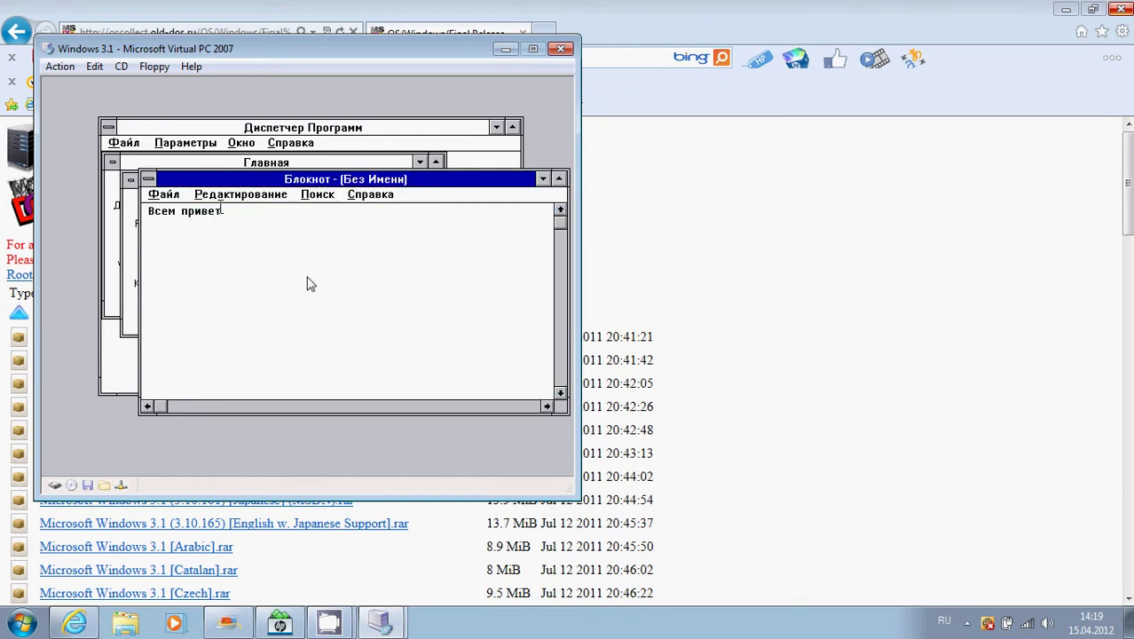
pyautogui.doubleClick(148, 179)
pyautogui.click(296, 319)
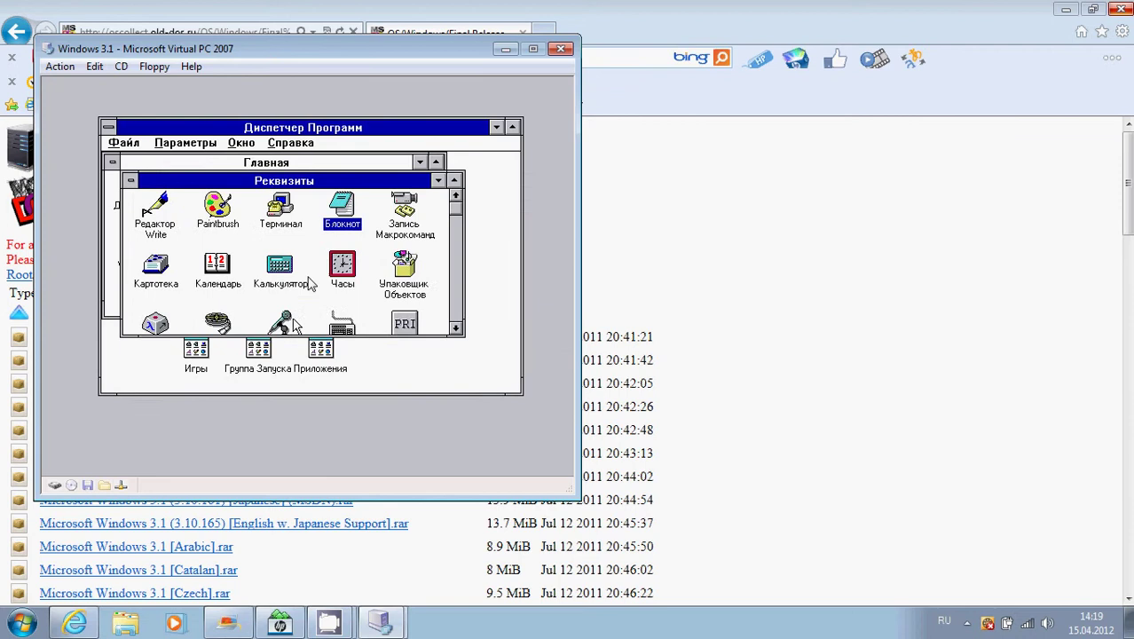
# Start Часы from the Реквизиты group and view its version information (О Программе)
pyautogui.click(353, 271)
pyautogui.doubleClick(344, 266)
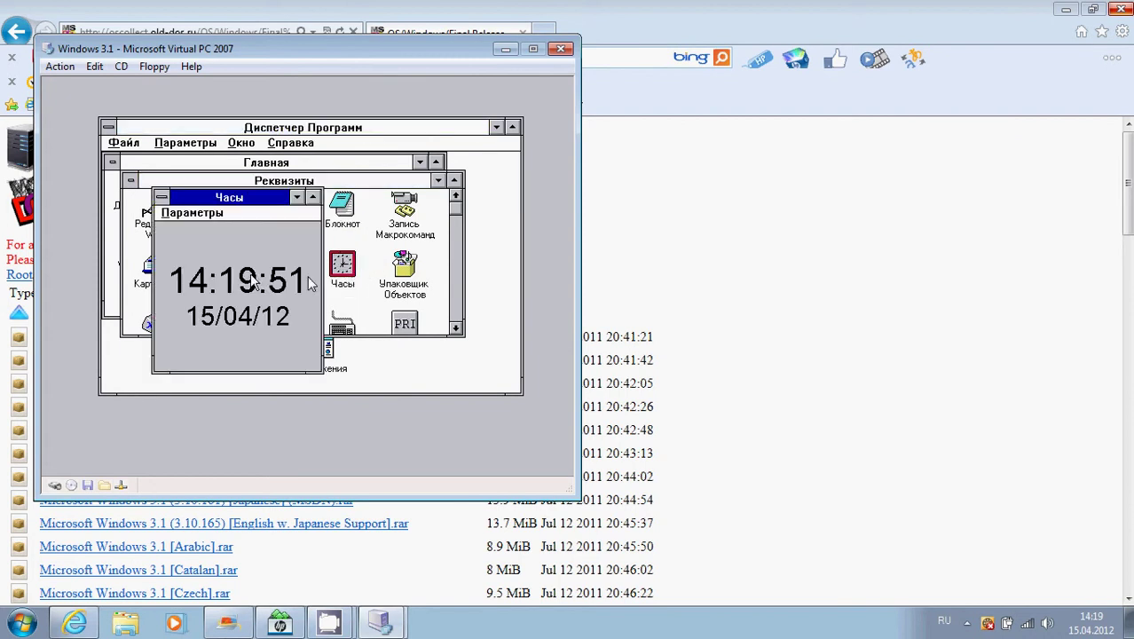
pyautogui.moveTo(178, 204); pyautogui.dragTo(183, 202)
pyautogui.click(188, 211)
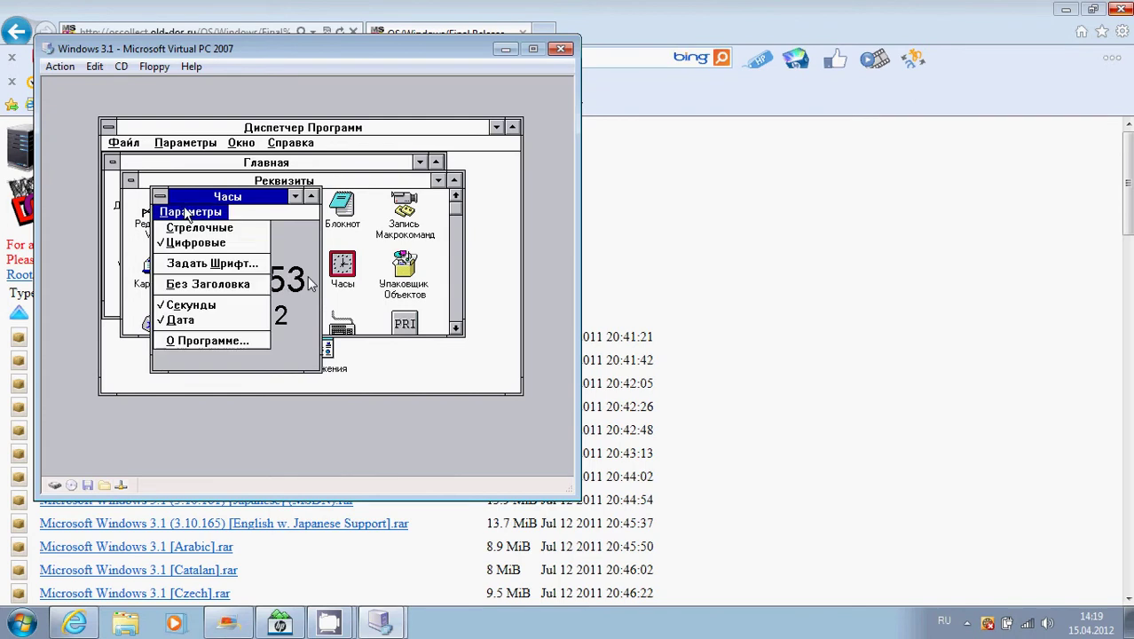
pyautogui.click(181, 347)
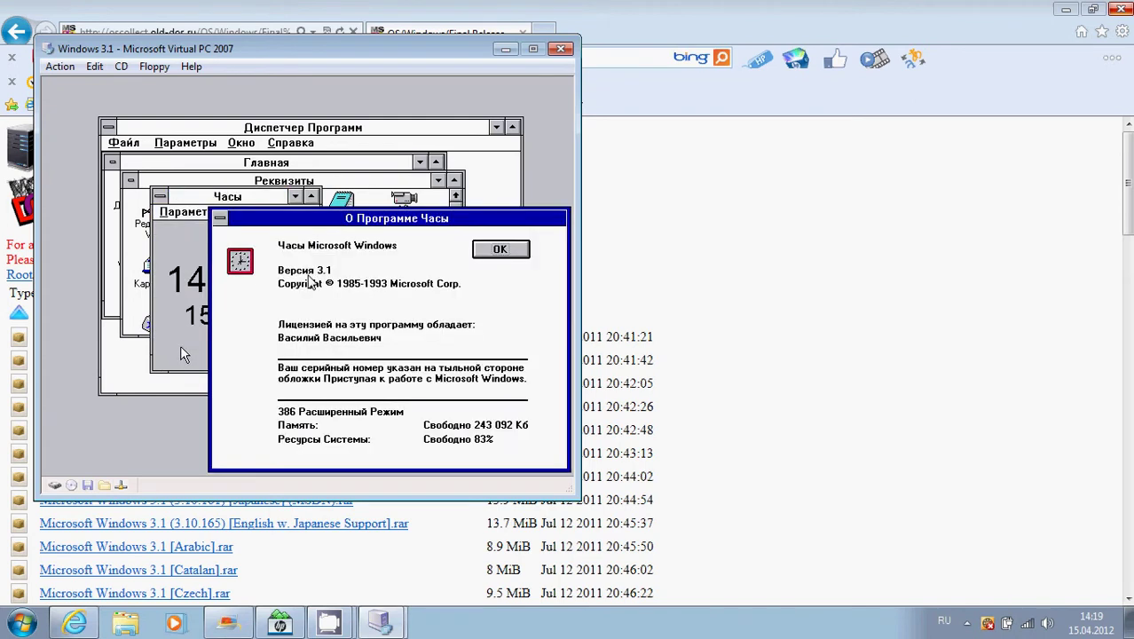
pyautogui.click(500, 249)
# Switch the clock display to Стрелочные and enlarge the Часы window to full size
pyautogui.click(190, 212)
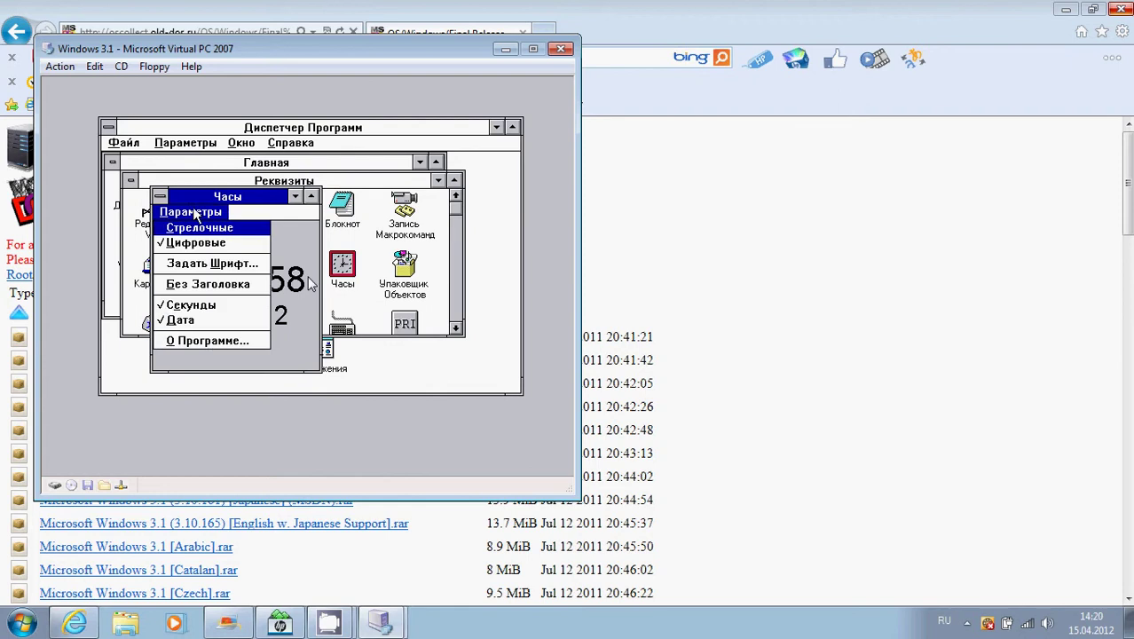
pyautogui.click(197, 228)
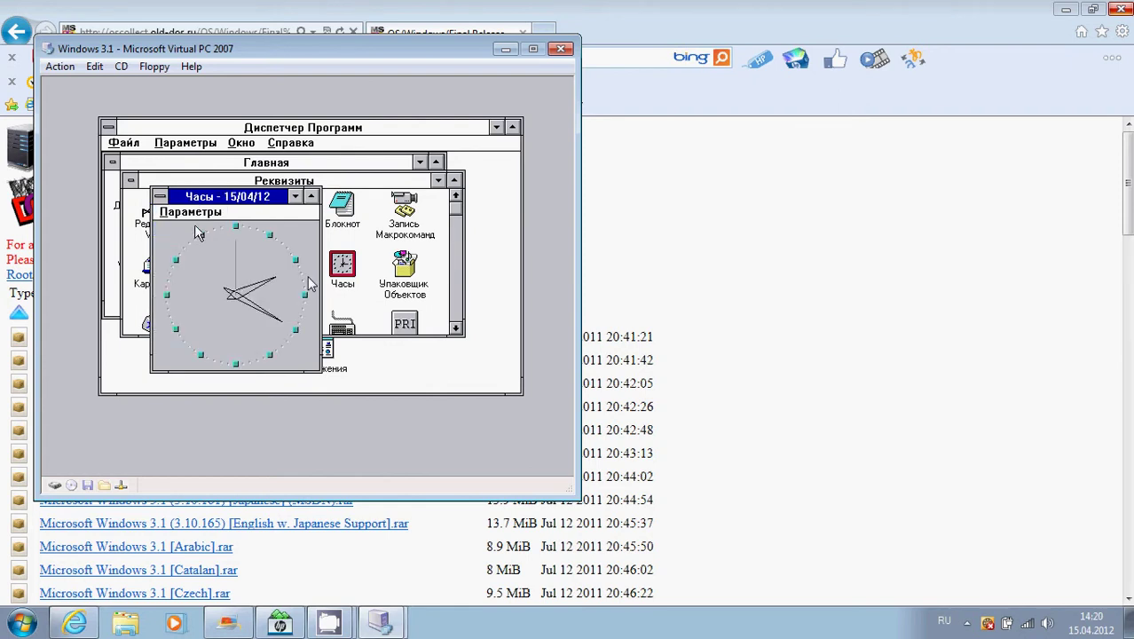
pyautogui.doubleClick(240, 195)
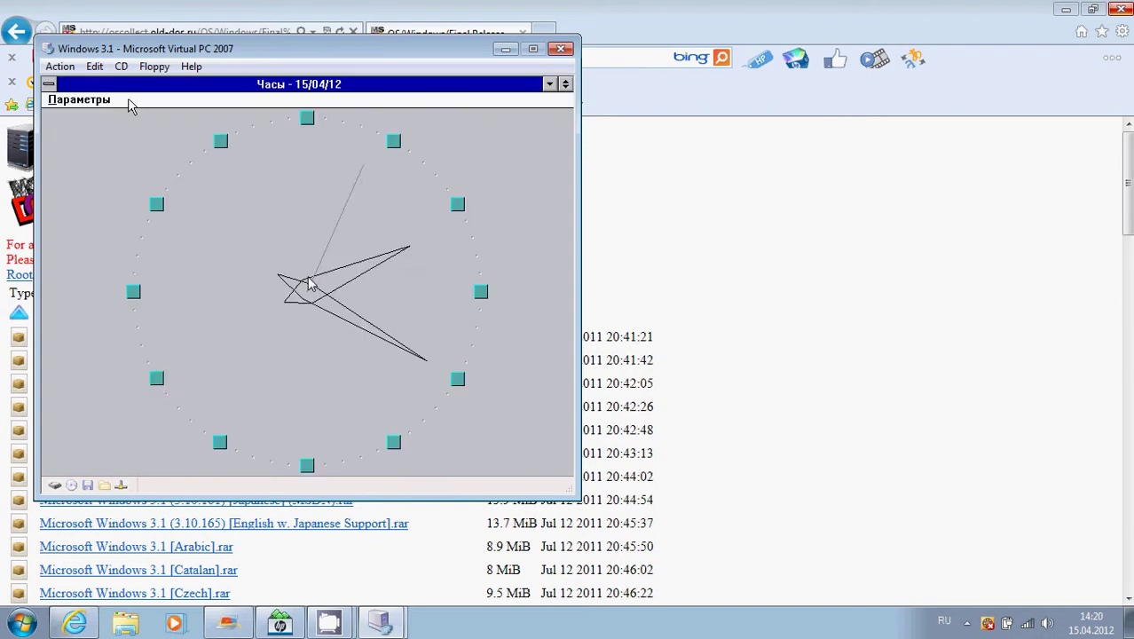
# Return the clock display to Цифровые, restore the Часы window to its normal size, and close the program
pyautogui.click(92, 100)
pyautogui.click(104, 132)
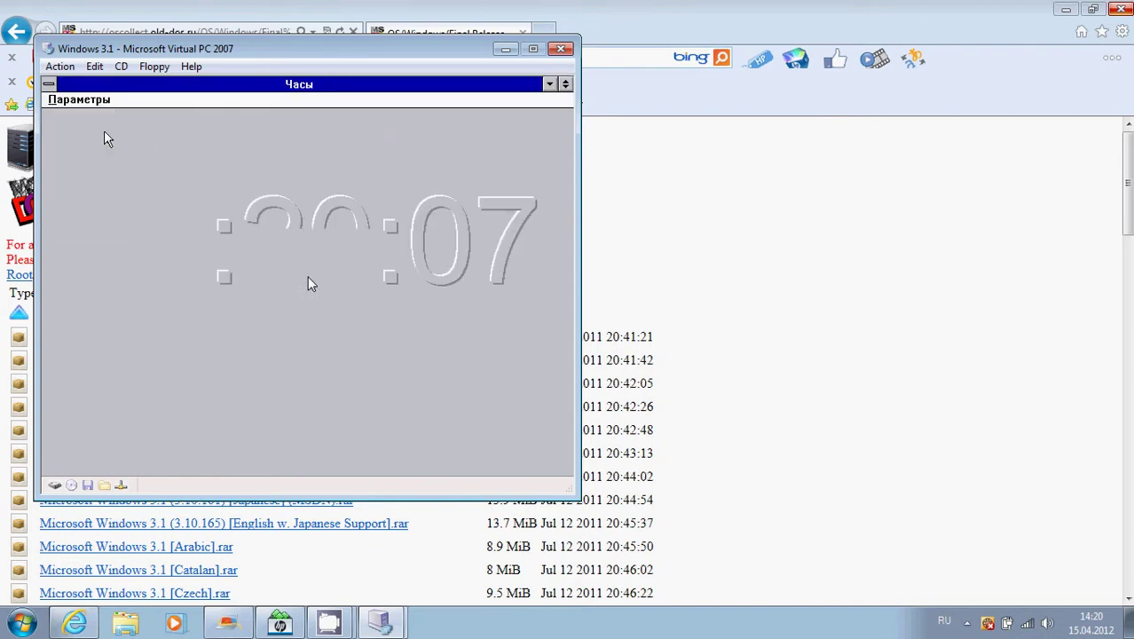
pyautogui.doubleClick(312, 84)
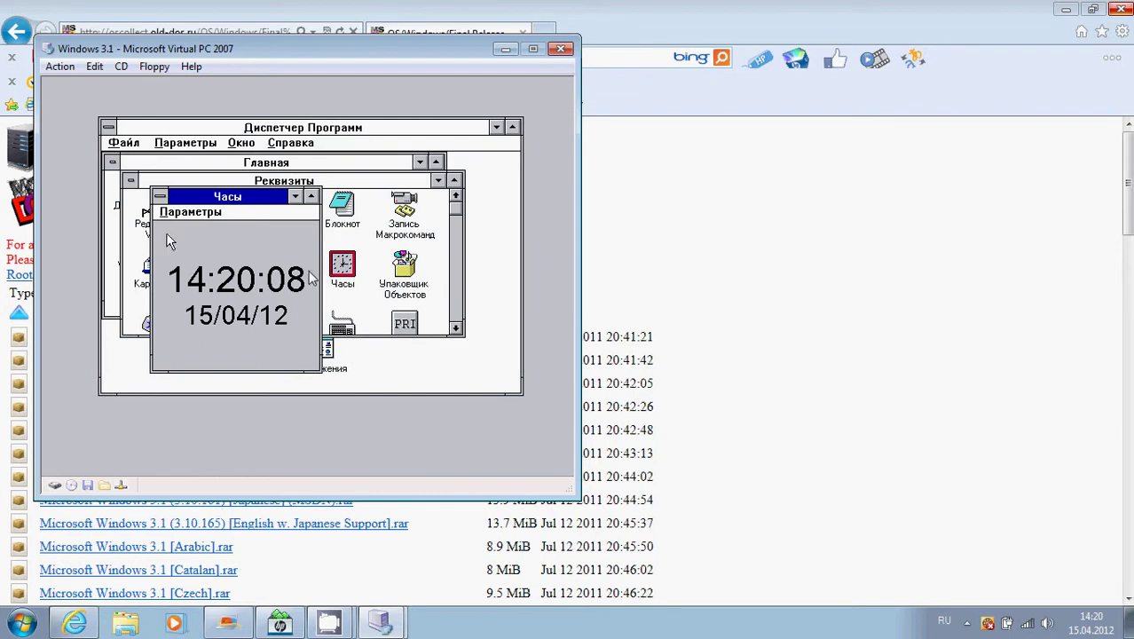
pyautogui.click(171, 210)
pyautogui.click(169, 209)
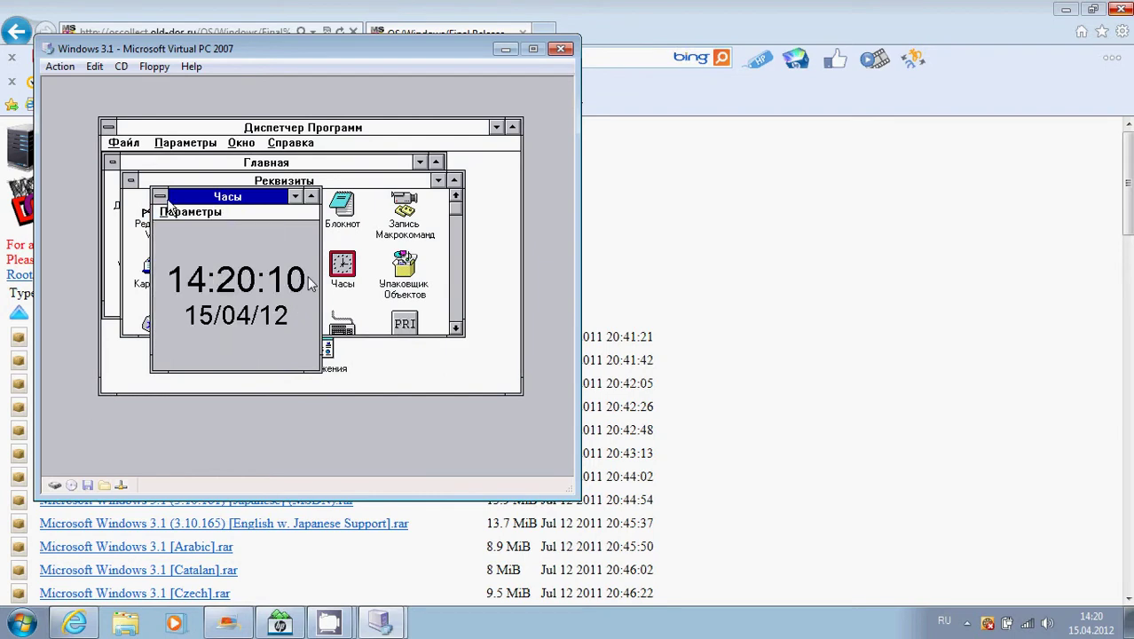
pyautogui.click(161, 199)
pyautogui.click(162, 198)
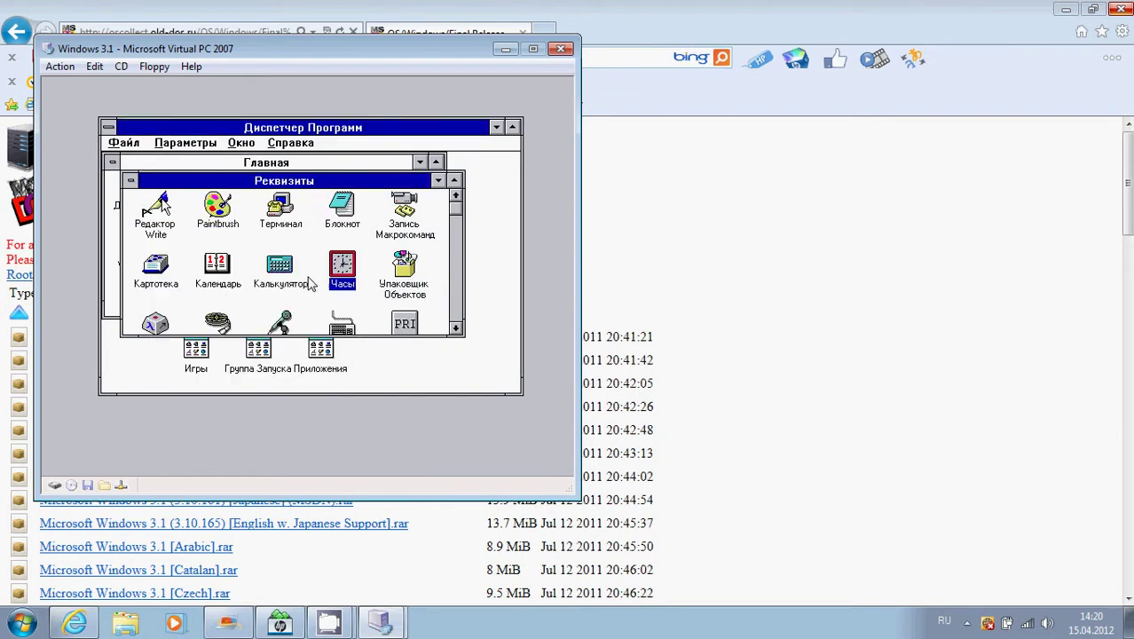
# Start Раскладка Клавиатуры, enter "киев" with its on-screen keyboard, and copy the text
pyautogui.click(455, 302)
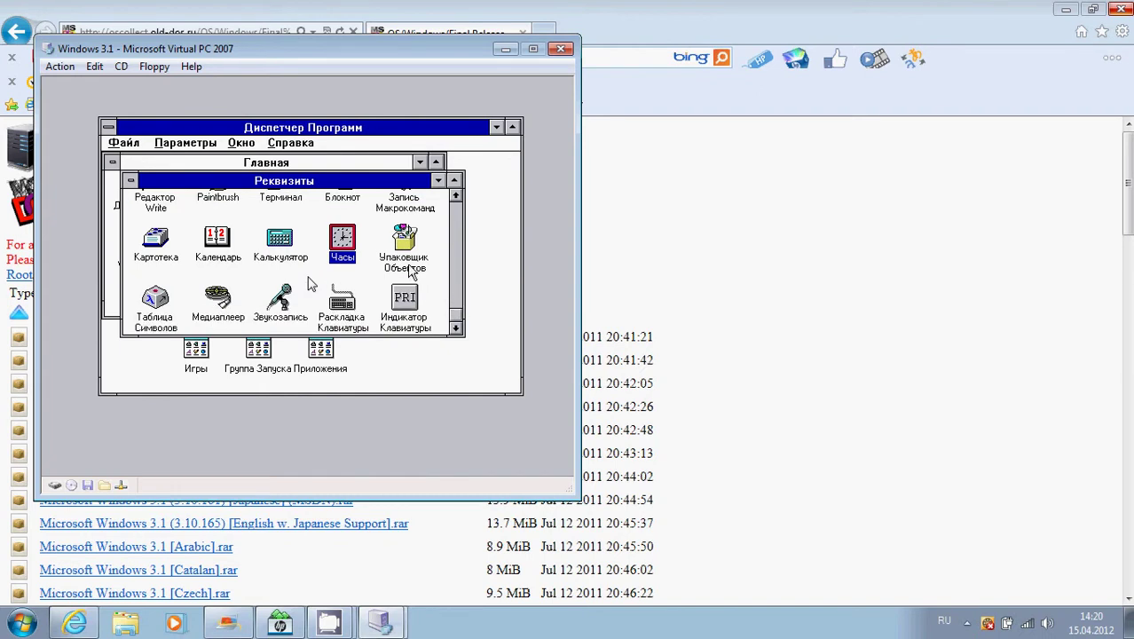
pyautogui.doubleClick(343, 301)
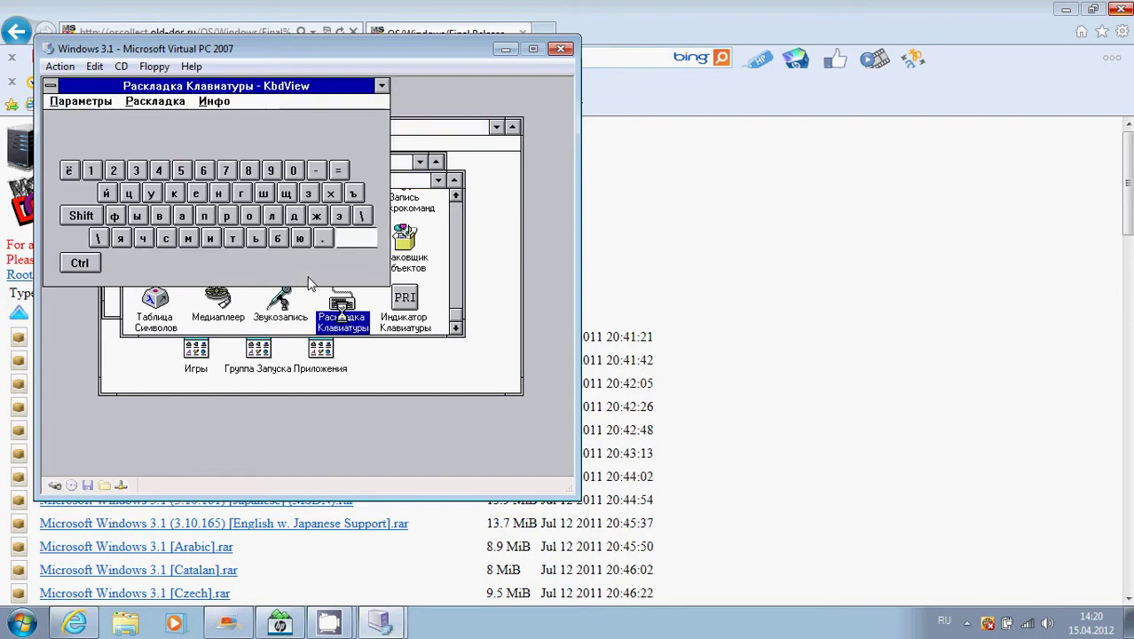
pyautogui.click(176, 194)
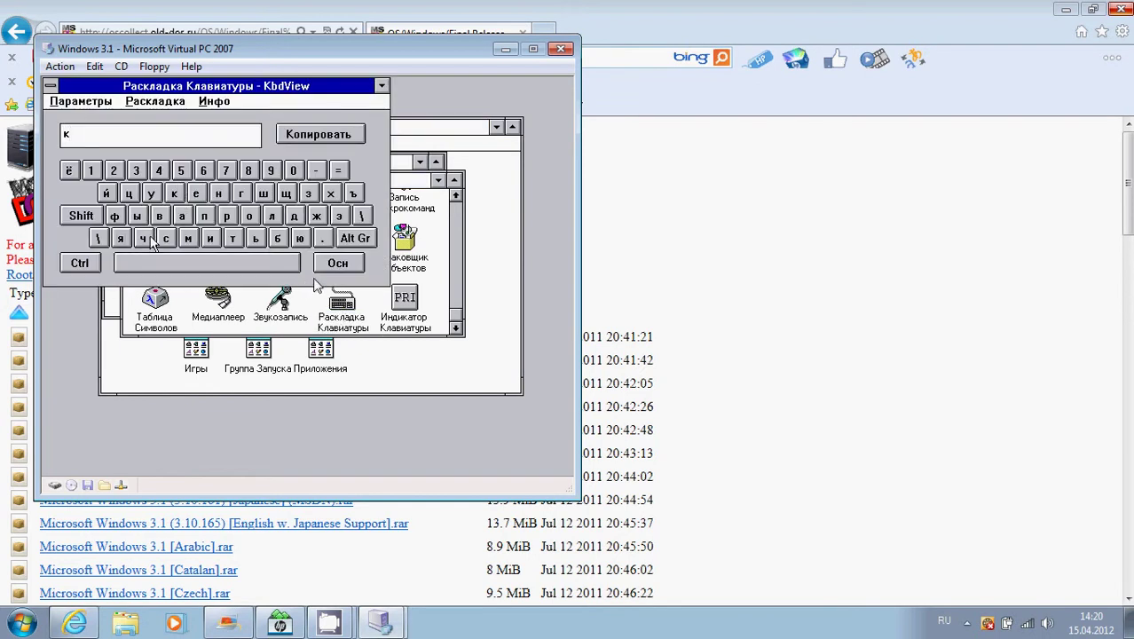
pyautogui.click(211, 238)
pyautogui.click(197, 197)
pyautogui.click(161, 216)
pyautogui.click(346, 133)
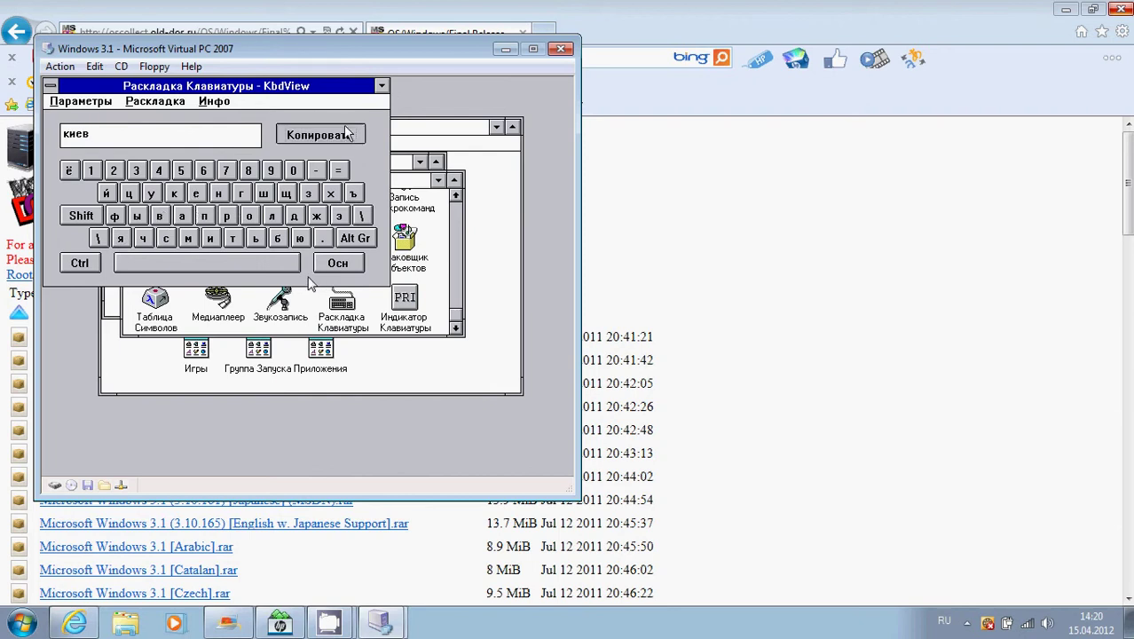
# View the version information of Раскладка Клавиатуры and close the program
pyautogui.click(214, 101)
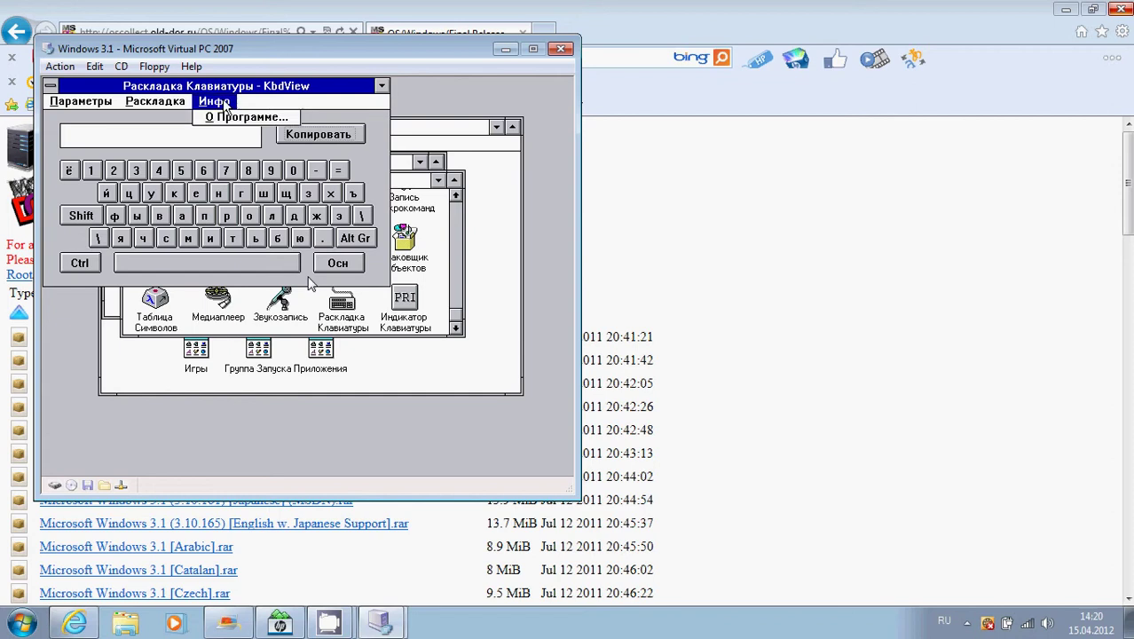
pyautogui.click(224, 118)
pyautogui.click(390, 193)
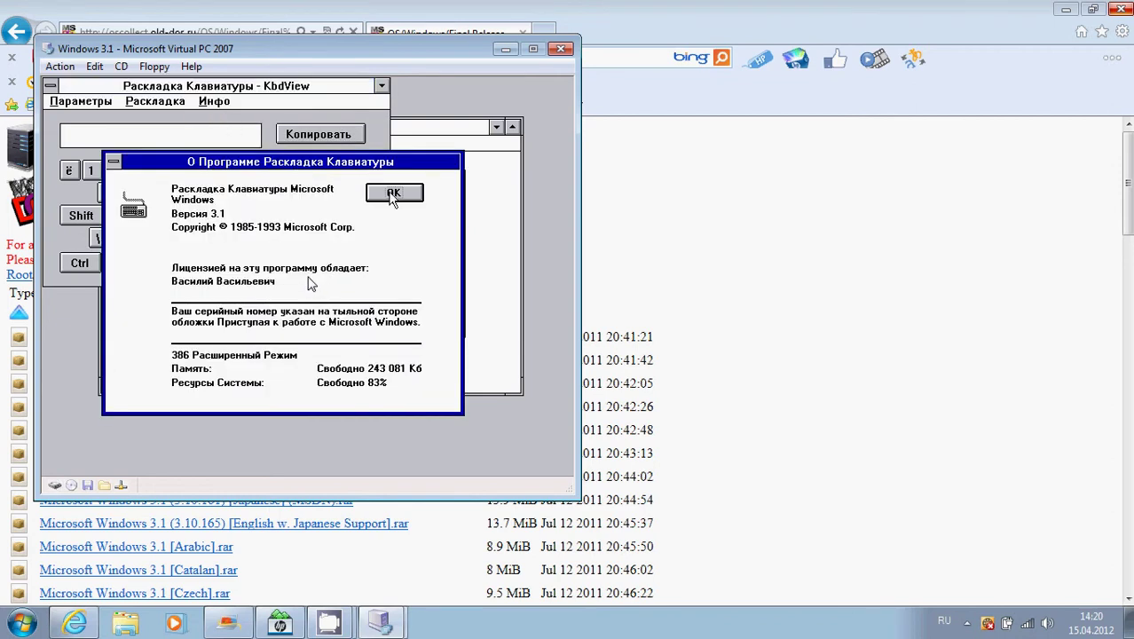
pyautogui.doubleClick(53, 88)
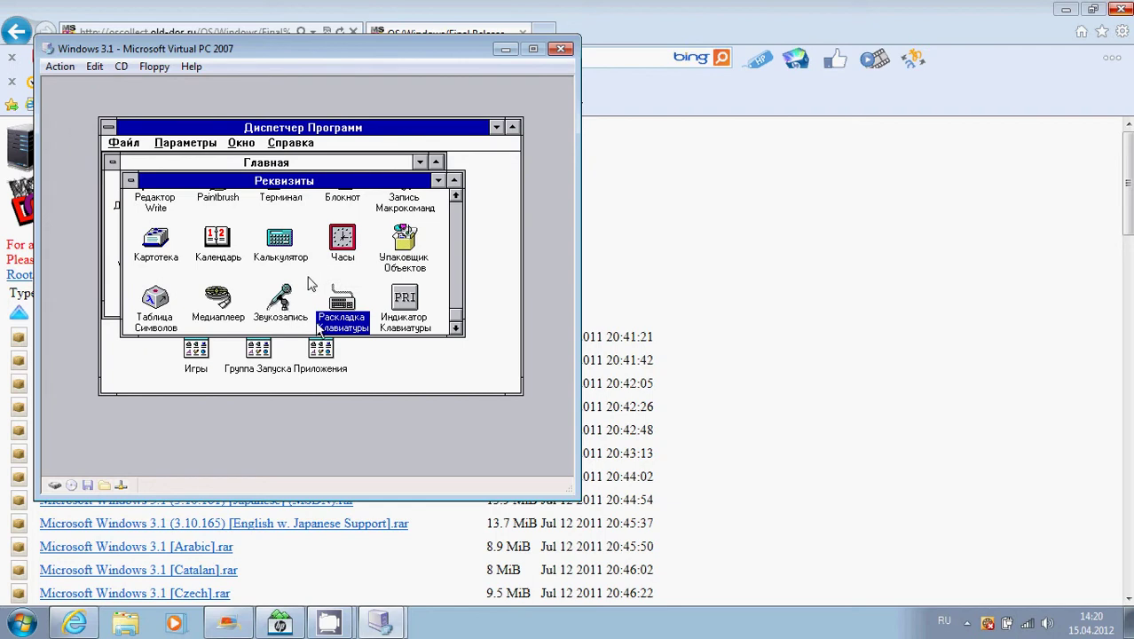
pyautogui.click(455, 306)
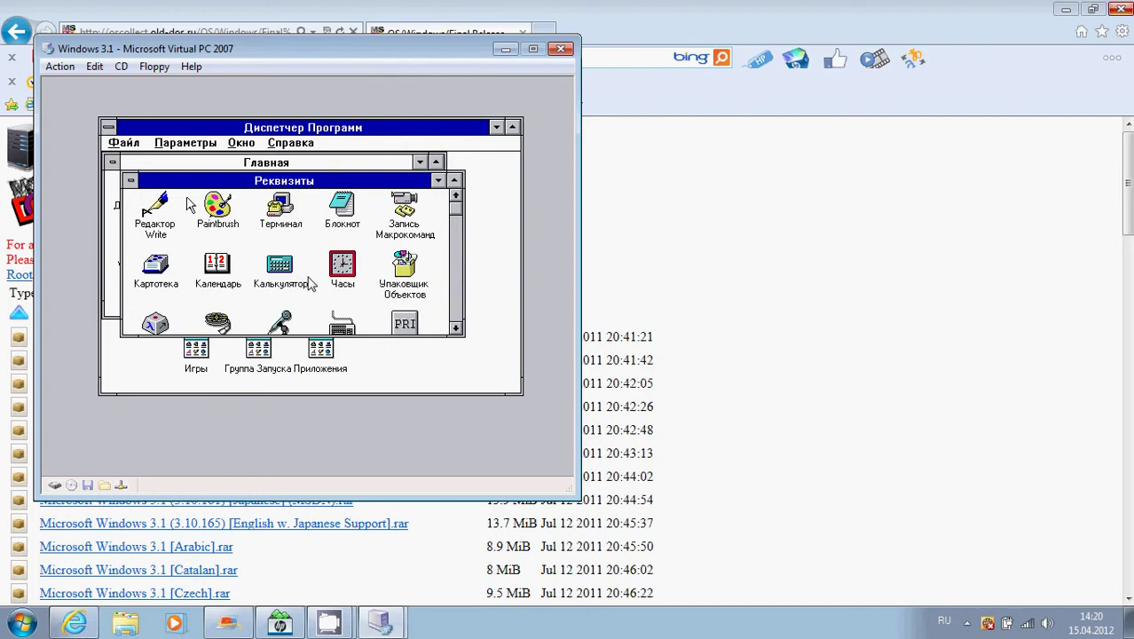
pyautogui.click(329, 623)
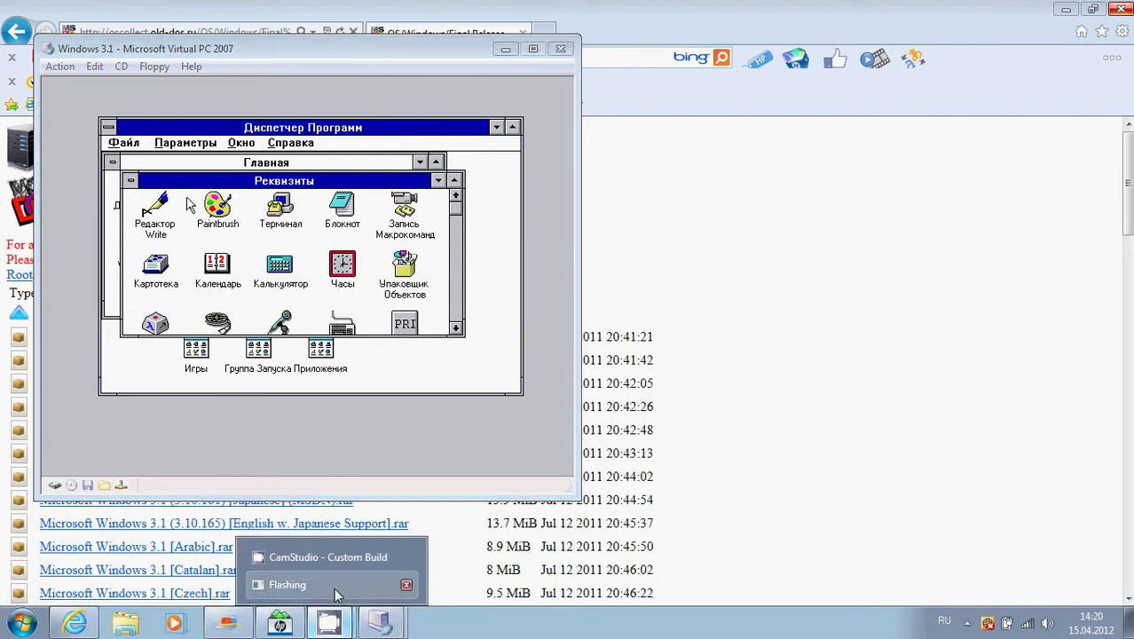
pyautogui.click(334, 587)
pyautogui.click(334, 621)
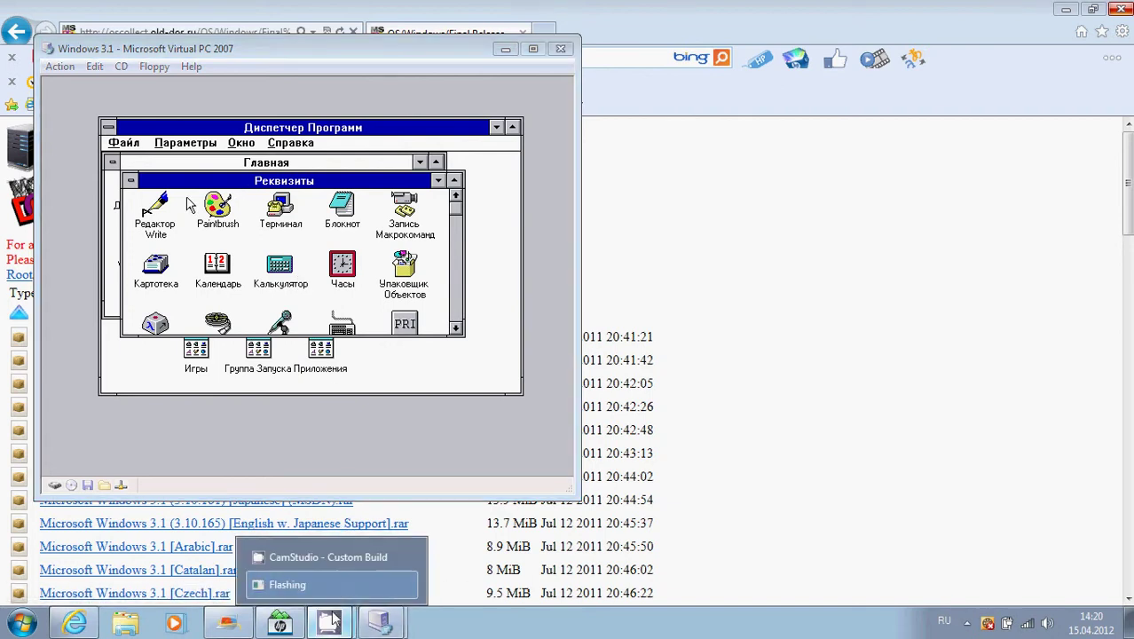
pyautogui.click(331, 566)
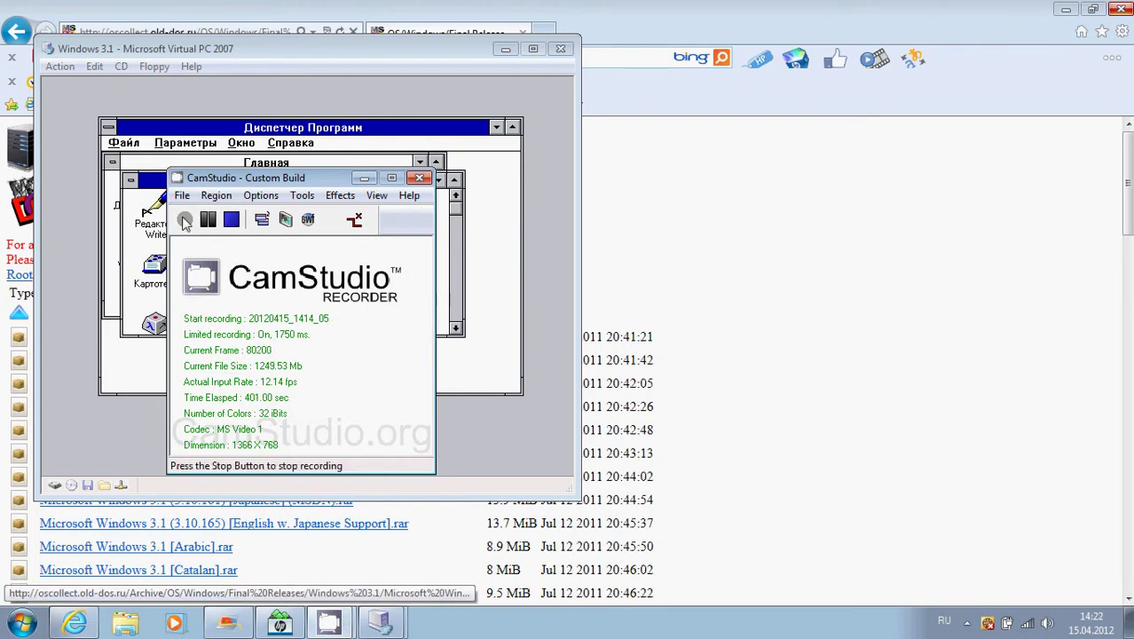
# Return to the Windows 3.1 virtual machine and collapse the Главная group window to an icon
pyautogui.click(144, 241)
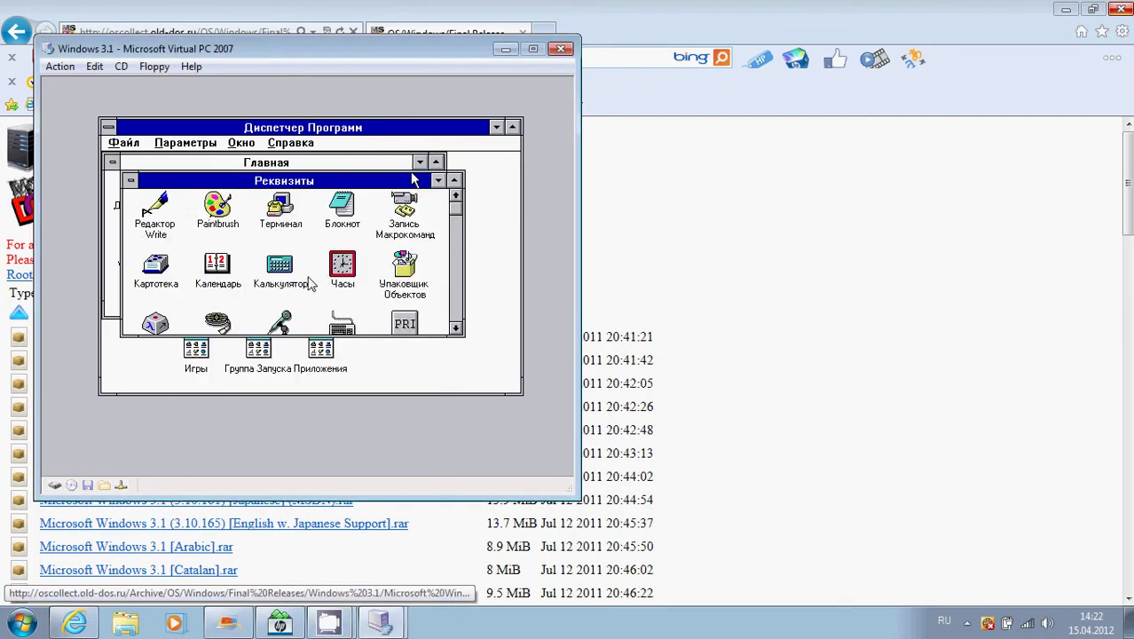
pyautogui.click(390, 165)
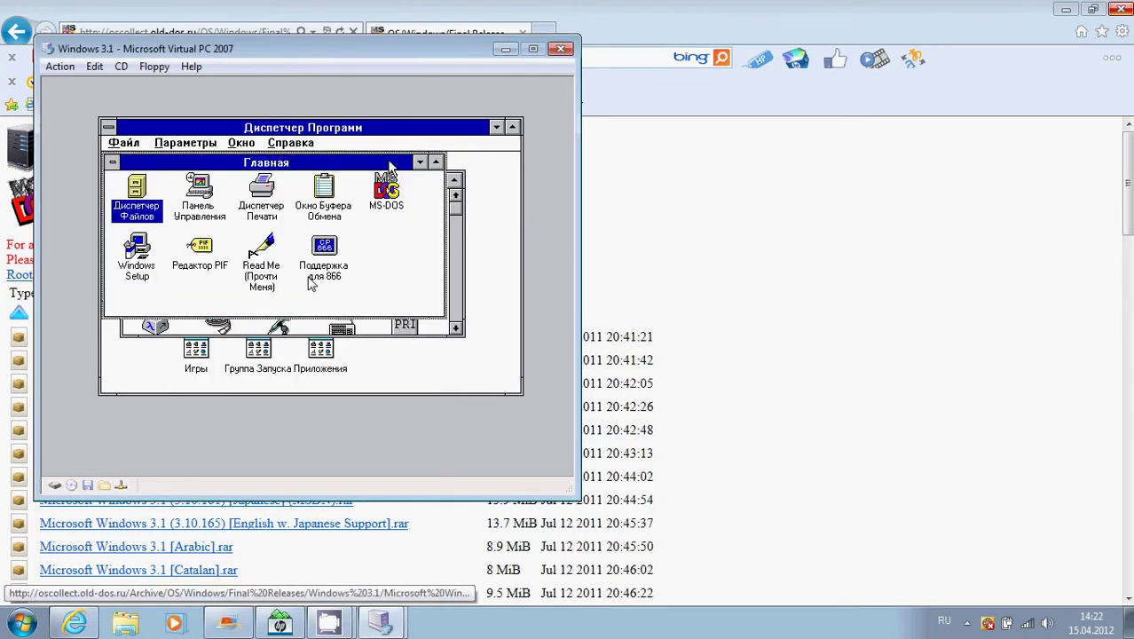
pyautogui.doubleClick(112, 166)
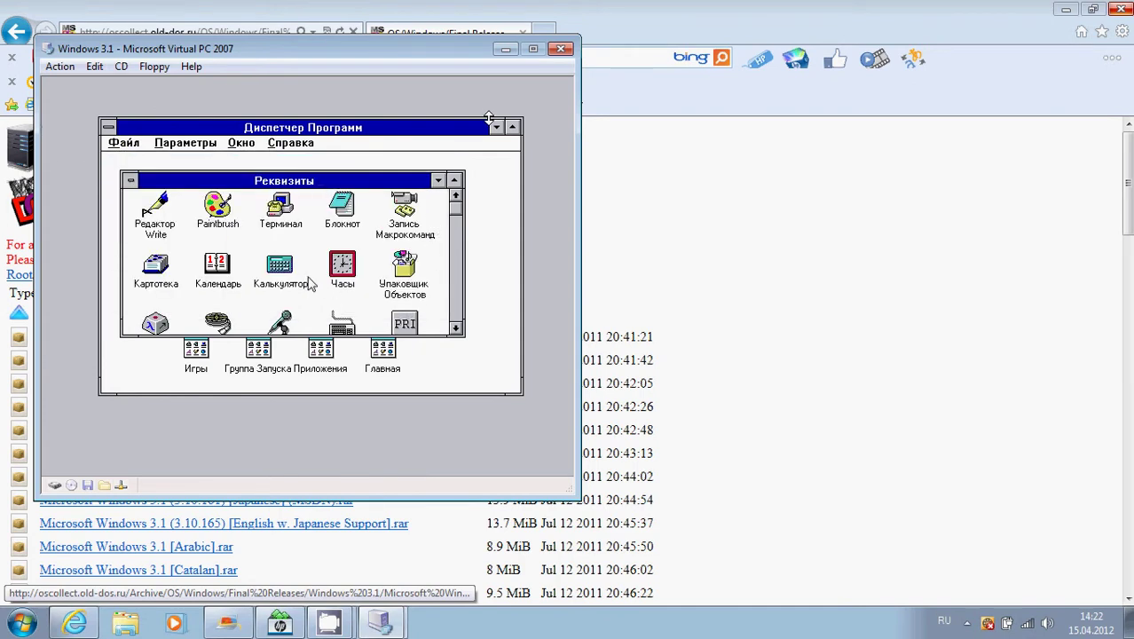
# Maximize and restore the Диспетчер Программ window, and minimize it to a desktop icon and reopen it
pyautogui.doubleClick(487, 133)
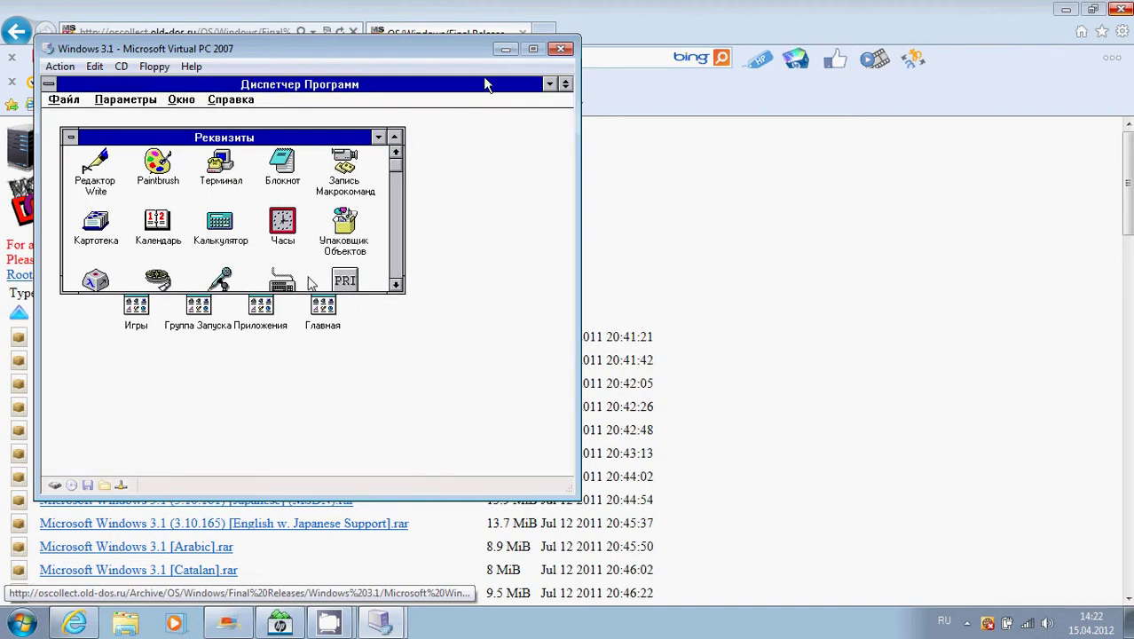
pyautogui.doubleClick(483, 76)
pyautogui.click(495, 128)
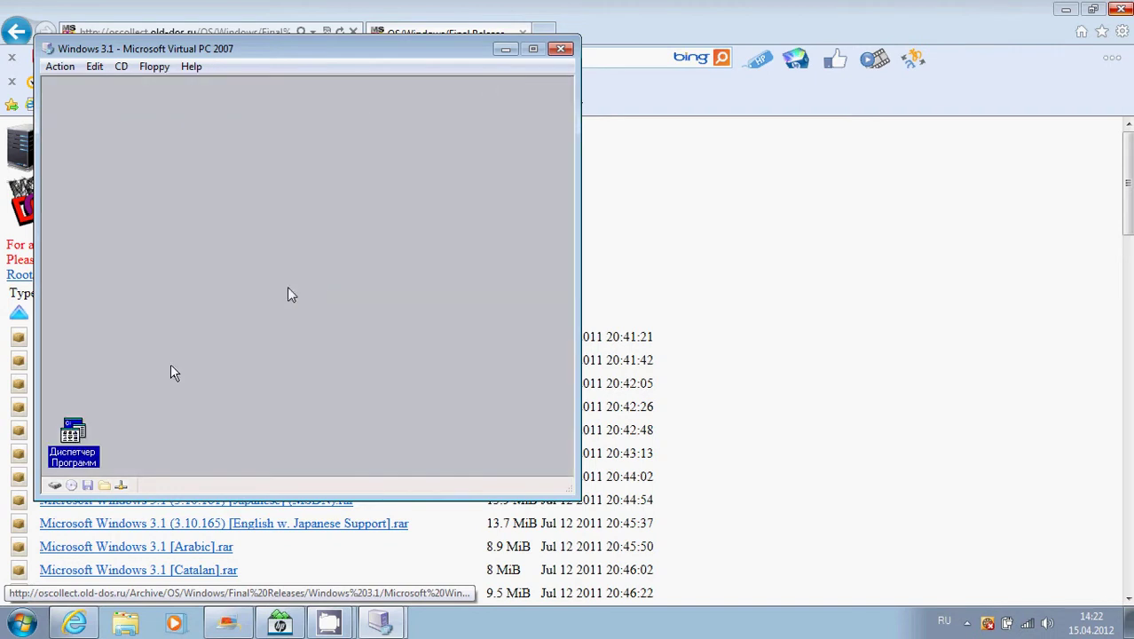
pyautogui.doubleClick(76, 441)
# Start Картотека from the Реквизиты group to view its empty card, and close it
pyautogui.doubleClick(173, 290)
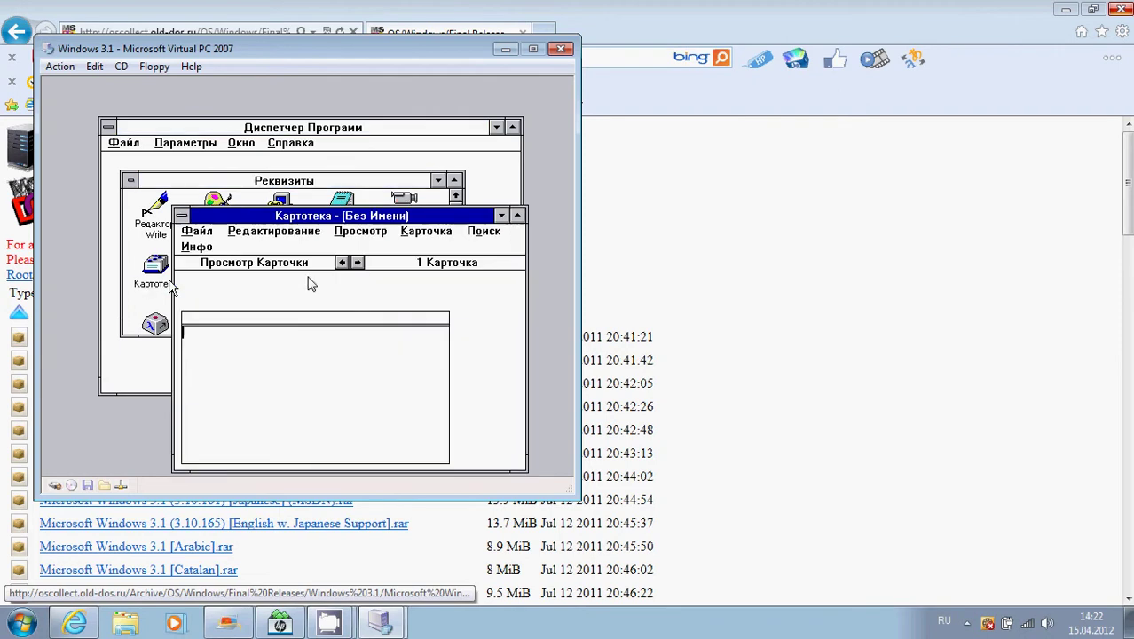
pyautogui.click(183, 215)
pyautogui.click(183, 217)
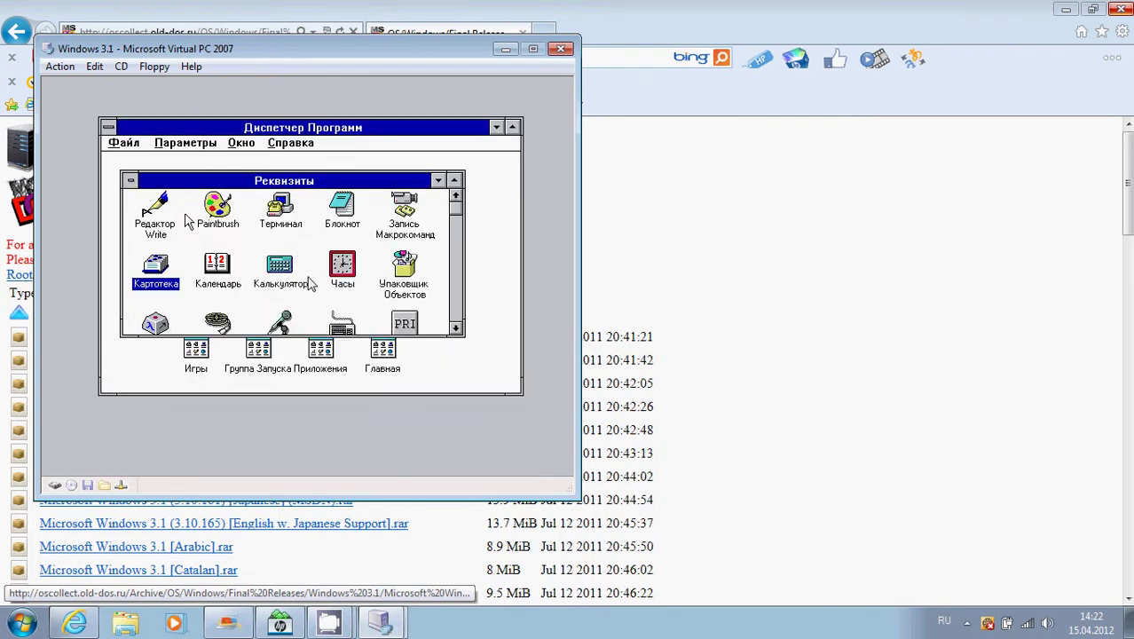
# Start Звукозапись from the Реквизиты group
pyautogui.click(456, 328)
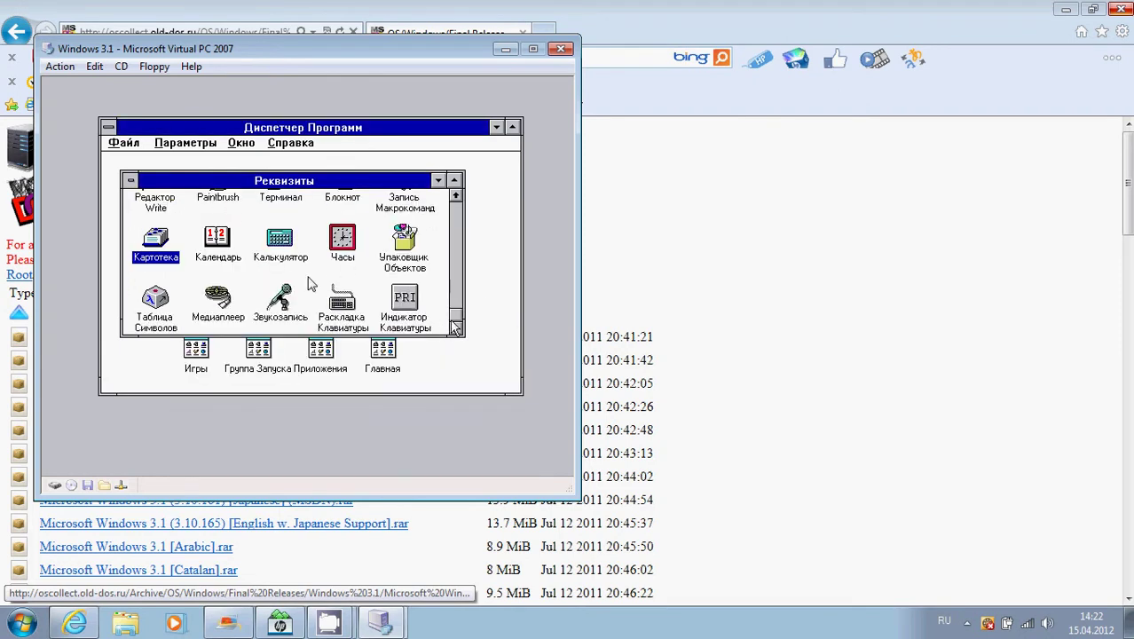
pyautogui.doubleClick(268, 317)
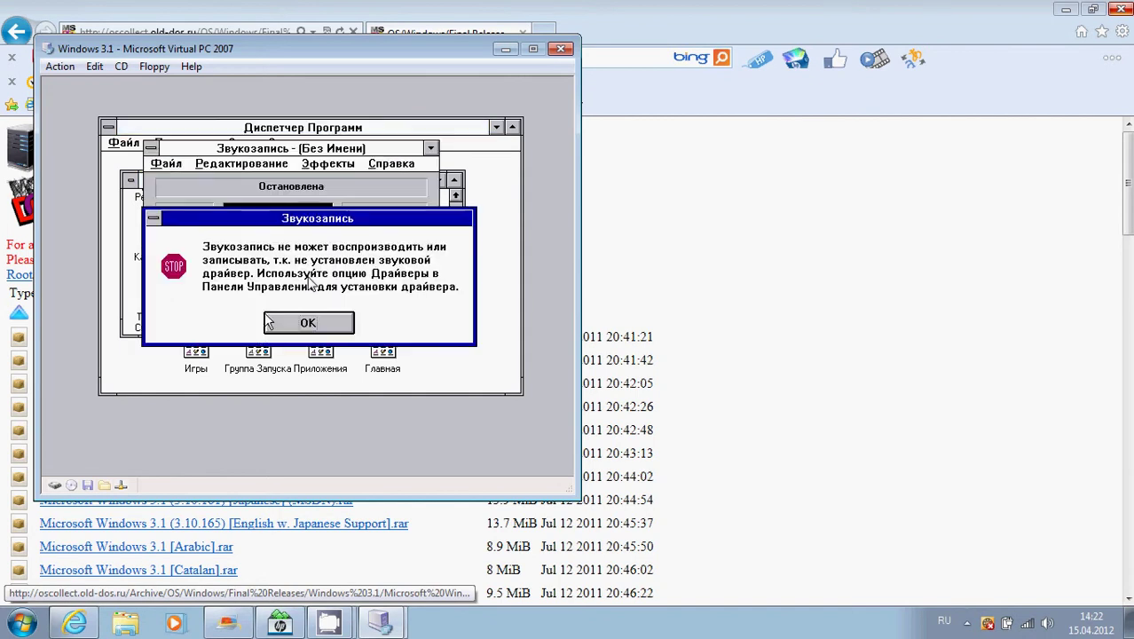
pyautogui.click(305, 324)
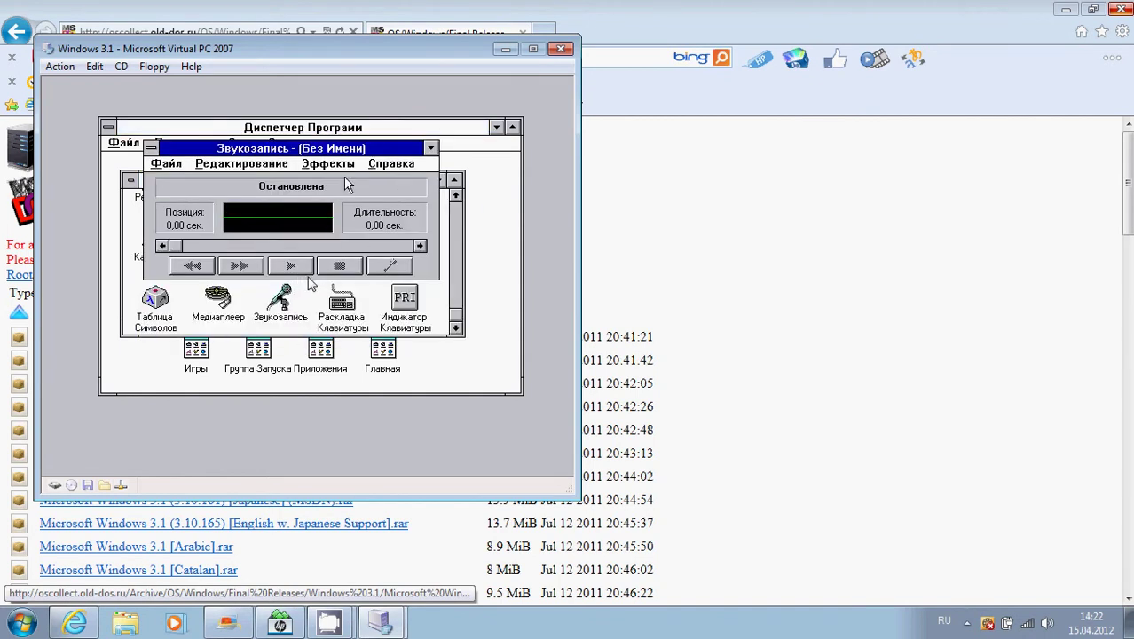
# Look through the menu commands of Звукозапись, view its version information, and close the program
pyautogui.click(166, 163)
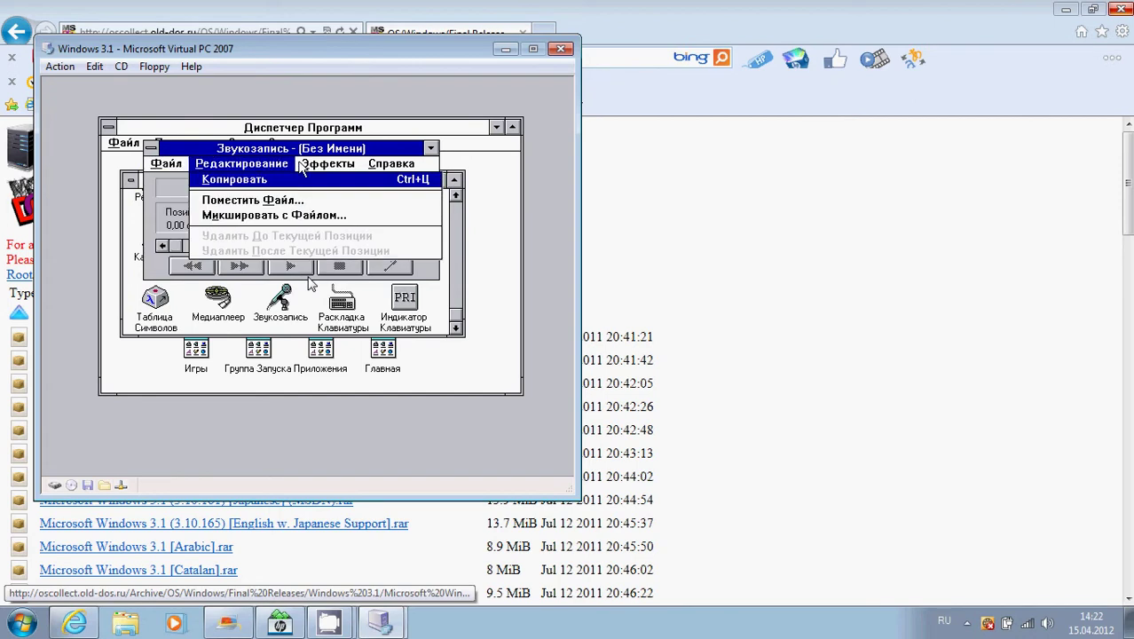
pyautogui.moveTo(392, 171)
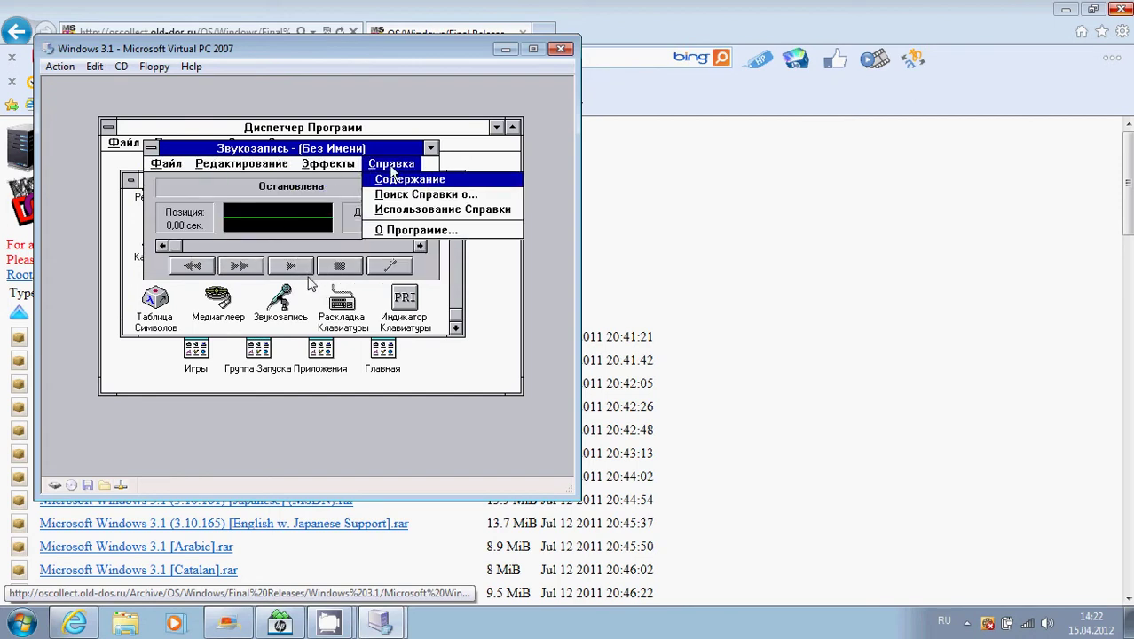
pyautogui.click(438, 229)
pyautogui.click(515, 250)
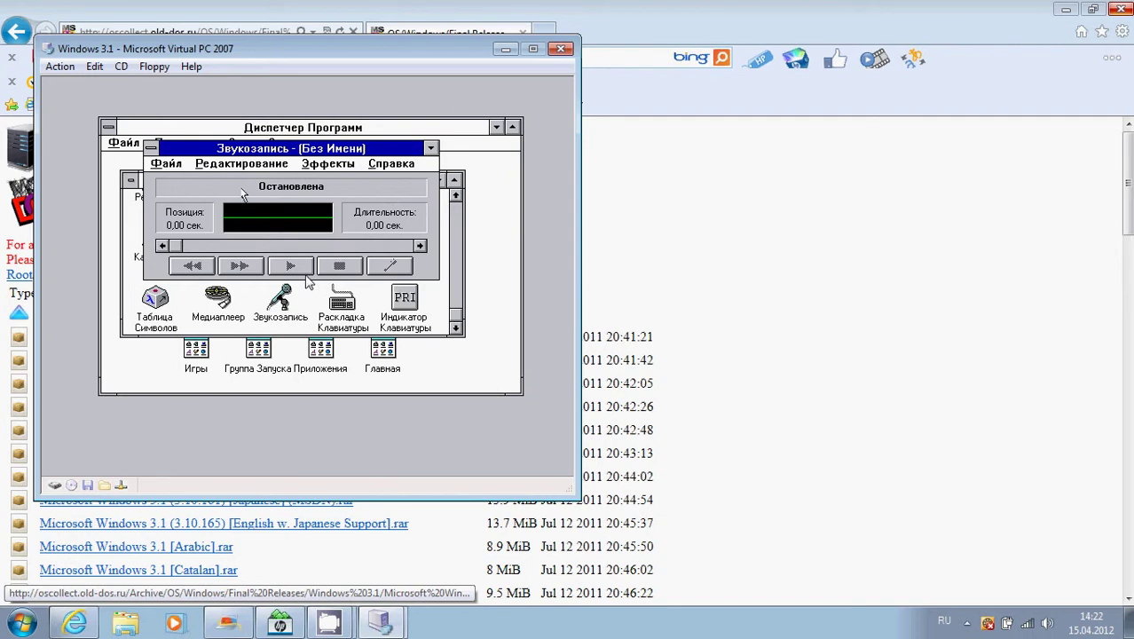
pyautogui.doubleClick(151, 148)
pyautogui.click(458, 256)
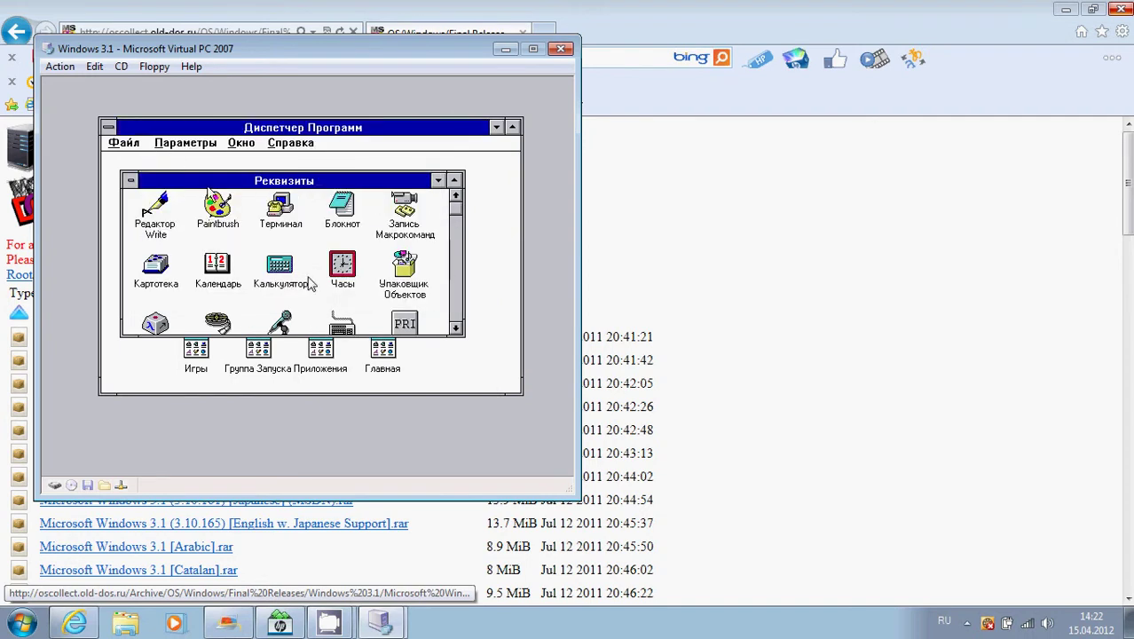
# Close the Реквизиты group and open Группа Запуска to view its Поддержка для 866 and Индикатор Клавиатуры items
pyautogui.click(168, 208)
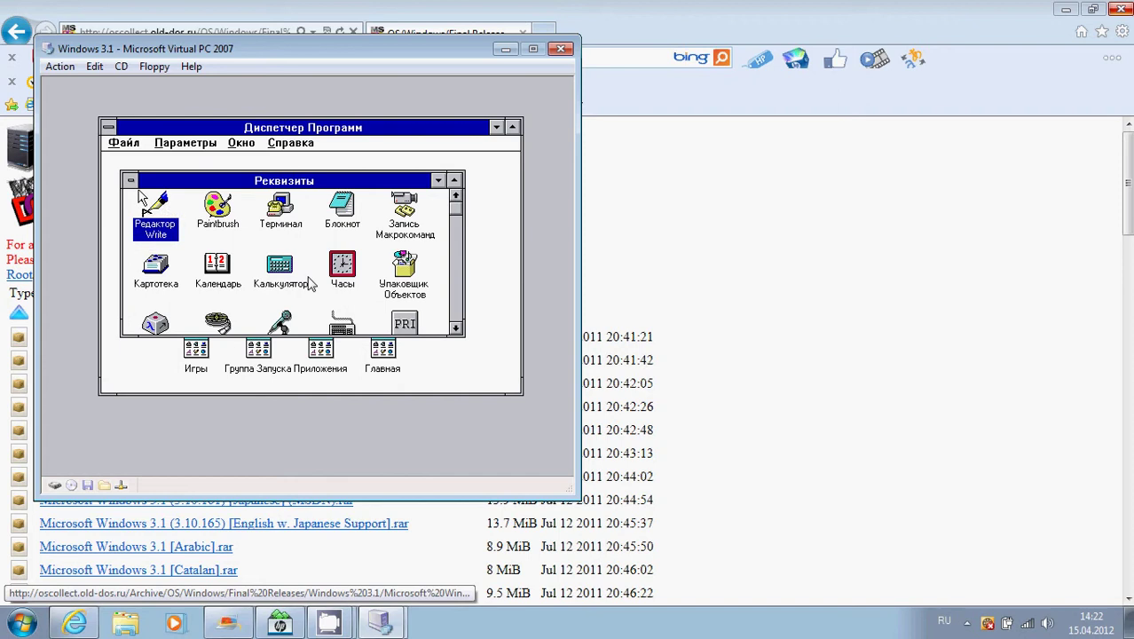
pyautogui.doubleClick(131, 180)
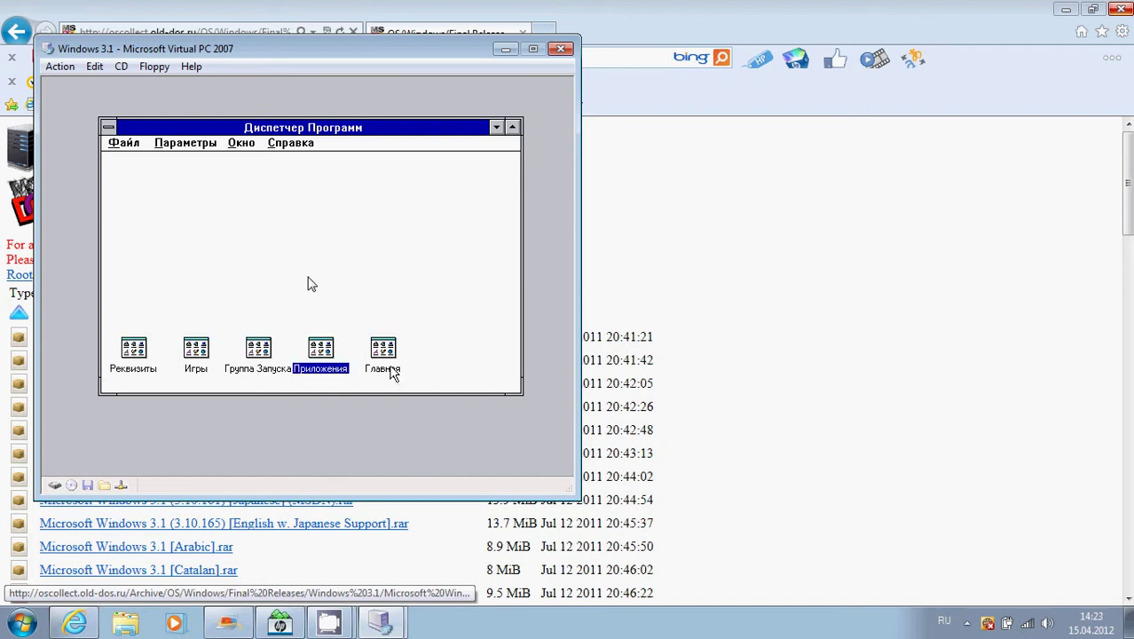
pyautogui.doubleClick(267, 349)
pyautogui.click(199, 260)
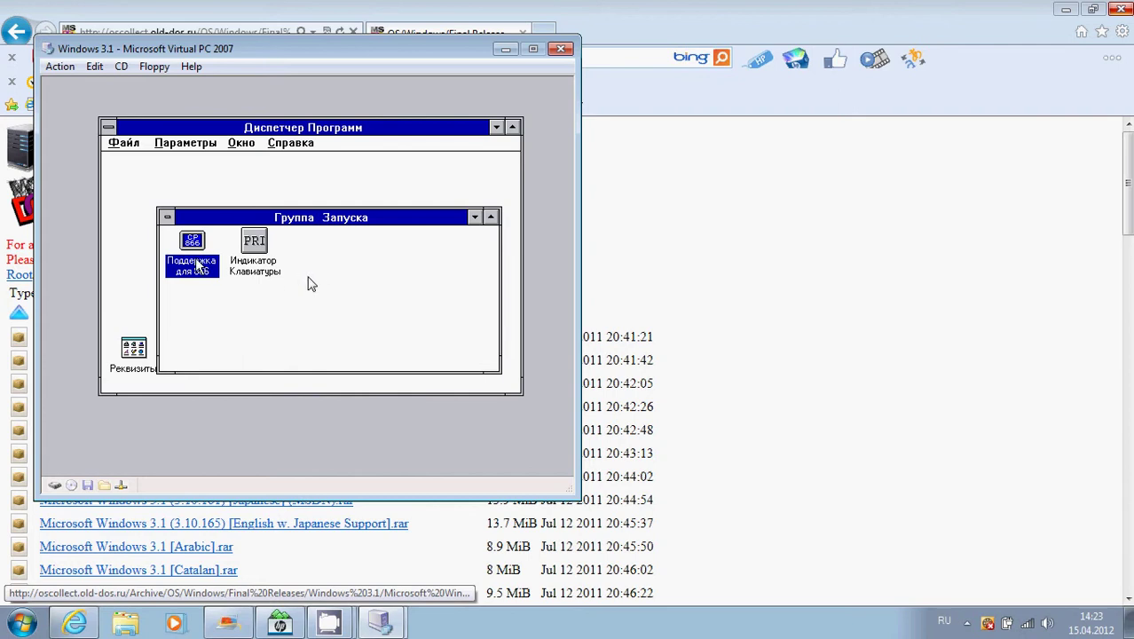
pyautogui.click(240, 265)
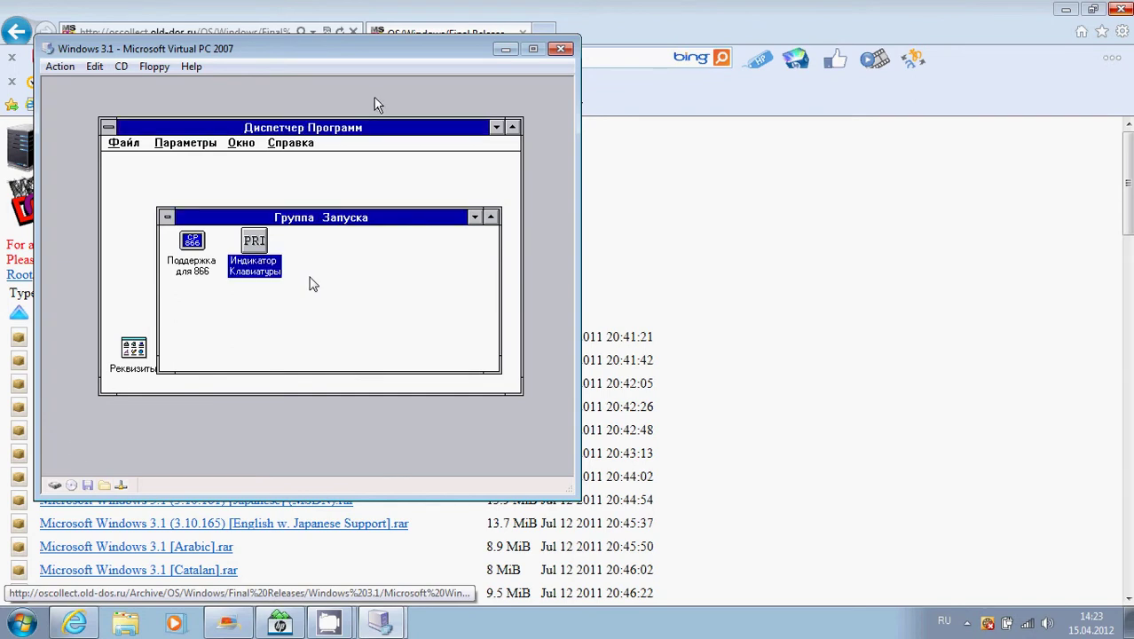
# Minimize and restore Диспетчер Программ, and close Группа Запуска after reopening it once more
pyautogui.click(497, 129)
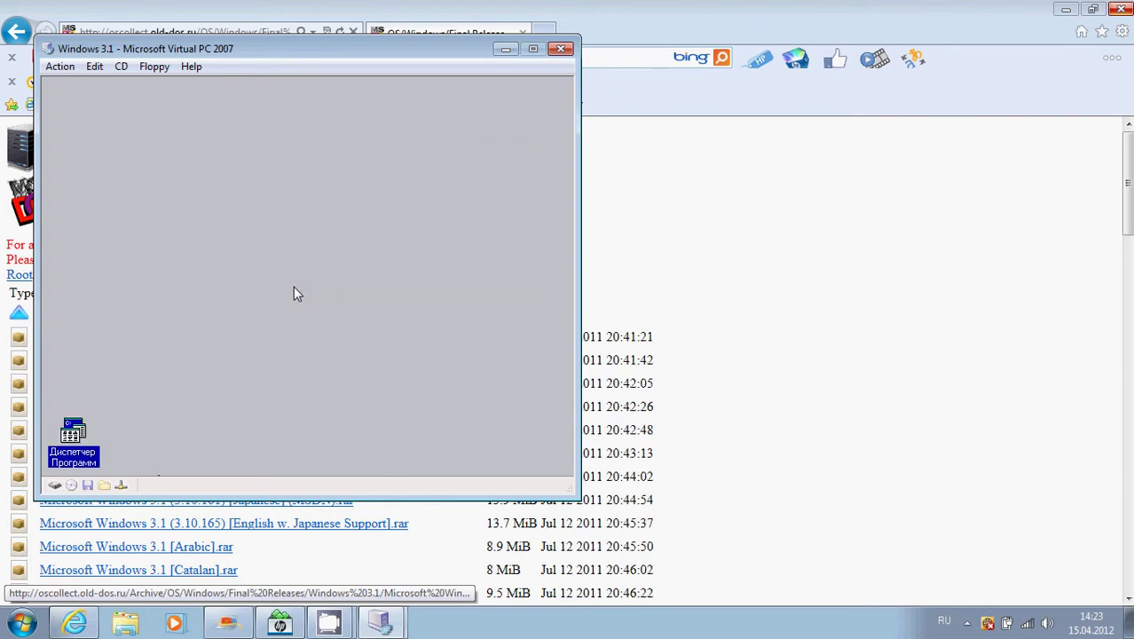
pyautogui.doubleClick(94, 463)
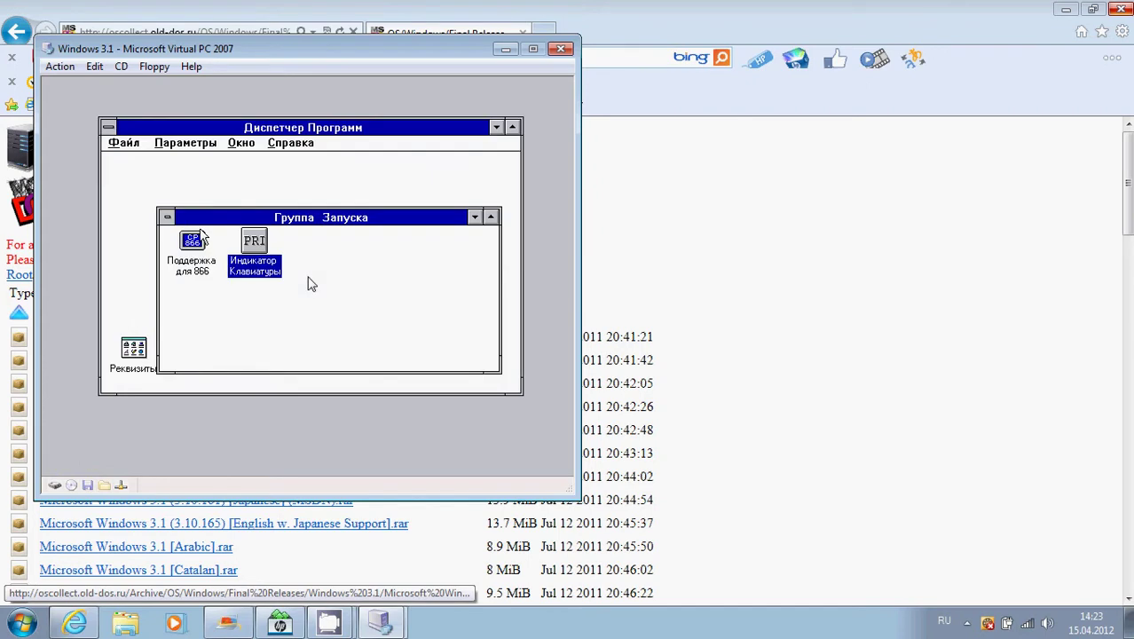
pyautogui.click(167, 217)
pyautogui.click(204, 276)
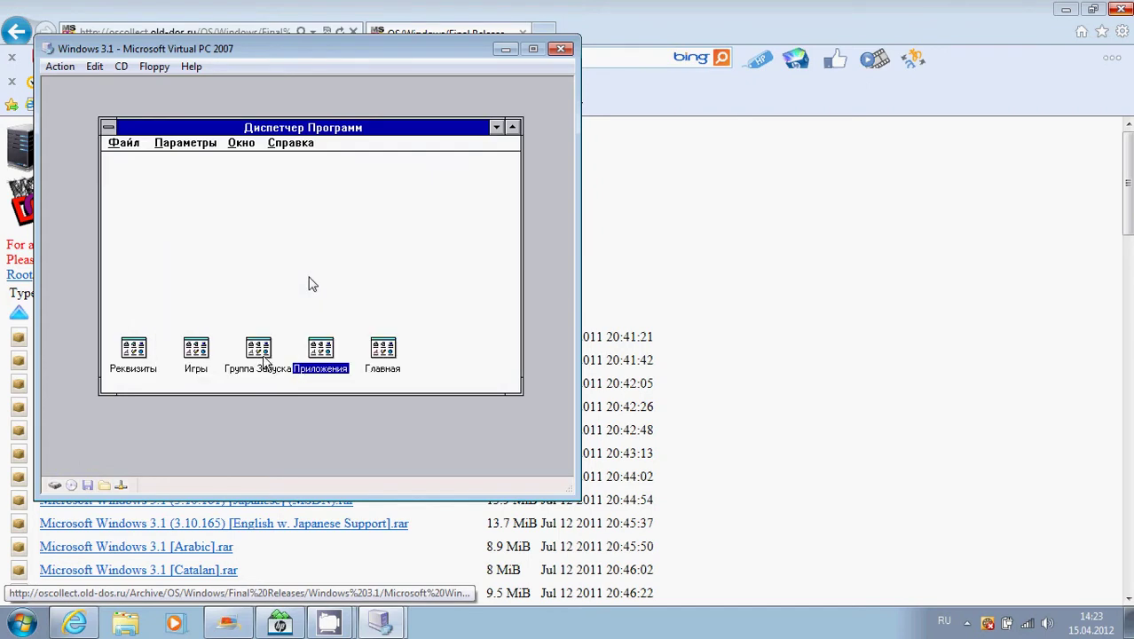
pyautogui.doubleClick(266, 362)
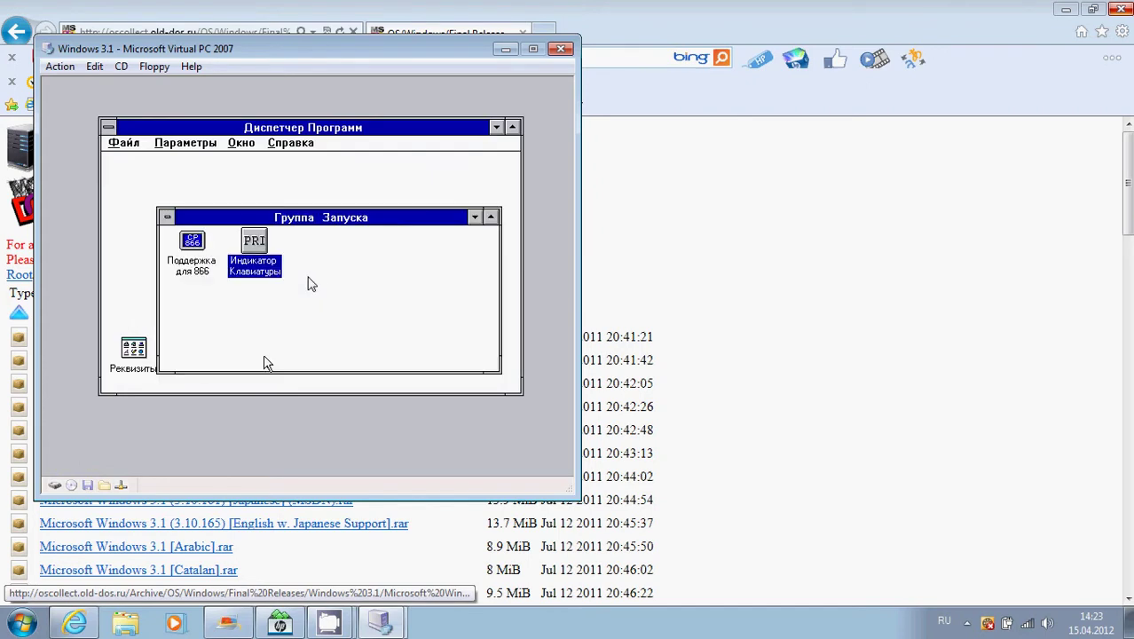
pyautogui.doubleClick(168, 220)
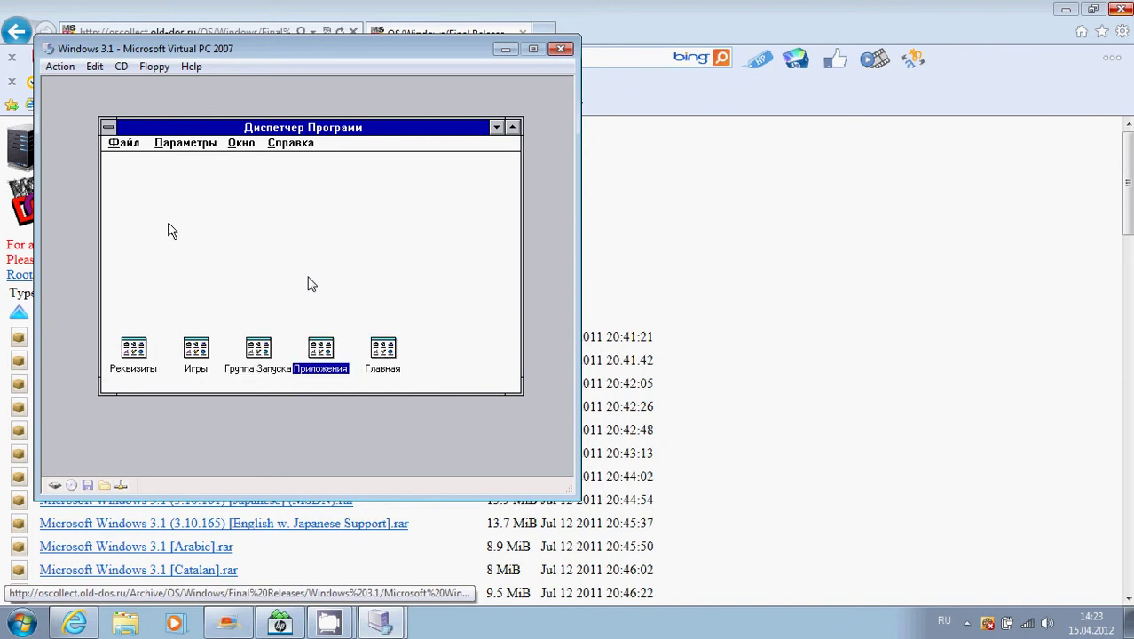
# Start Пасьянс from the Игры group and view its version information
pyautogui.doubleClick(209, 366)
pyautogui.doubleClick(173, 227)
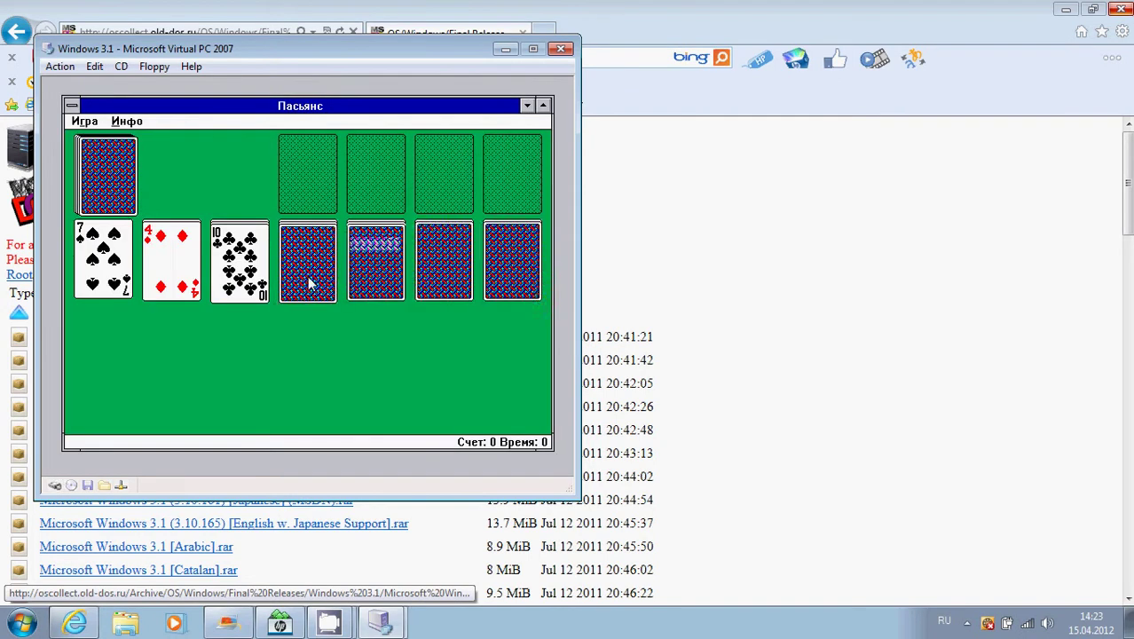
pyautogui.click(85, 121)
pyautogui.click(142, 137)
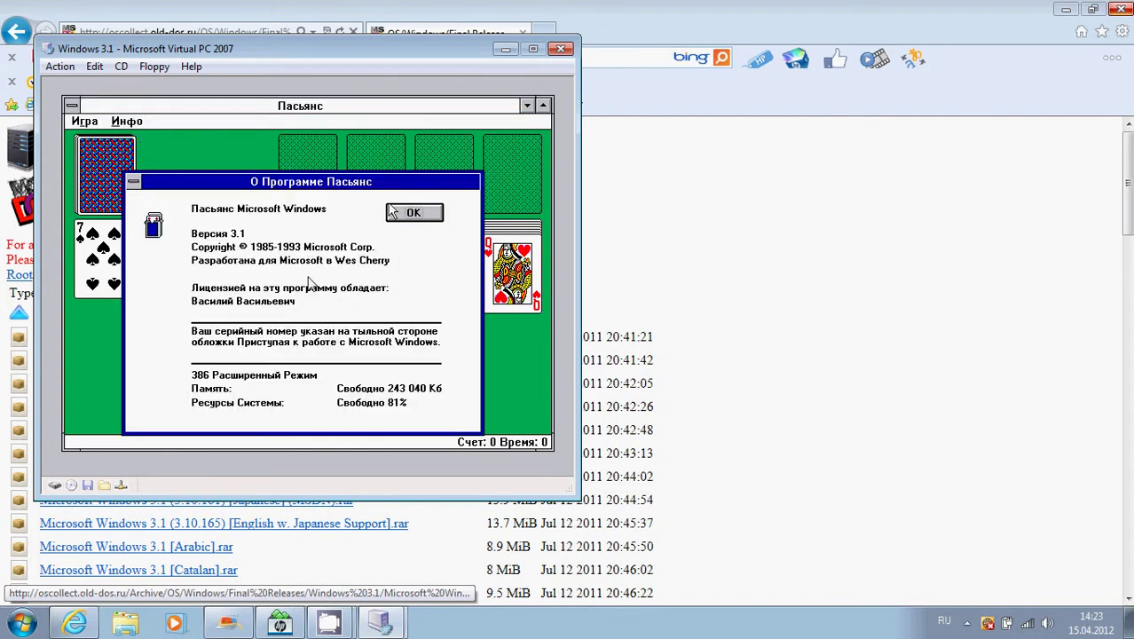
pyautogui.click(417, 211)
# Try moving cards and deal twice from the stock in Пасьянс, and close the game
pyautogui.moveTo(401, 243); pyautogui.dragTo(358, 185)
pyautogui.moveTo(91, 285); pyautogui.dragTo(310, 197)
pyautogui.click(105, 173)
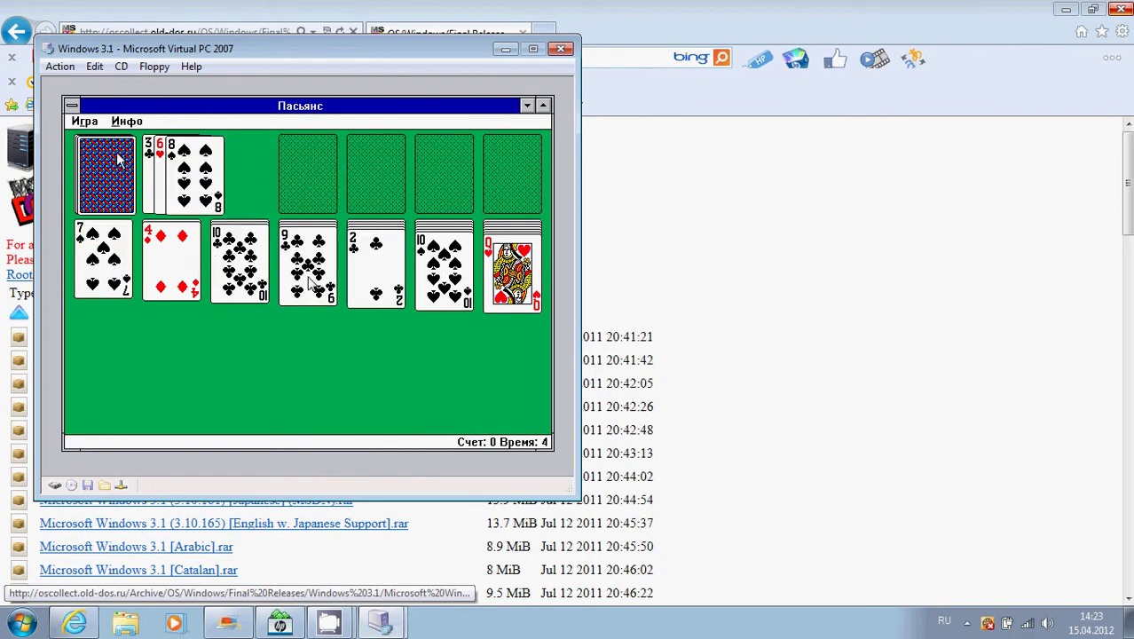
pyautogui.click(105, 173)
pyautogui.moveTo(197, 176); pyautogui.dragTo(353, 176)
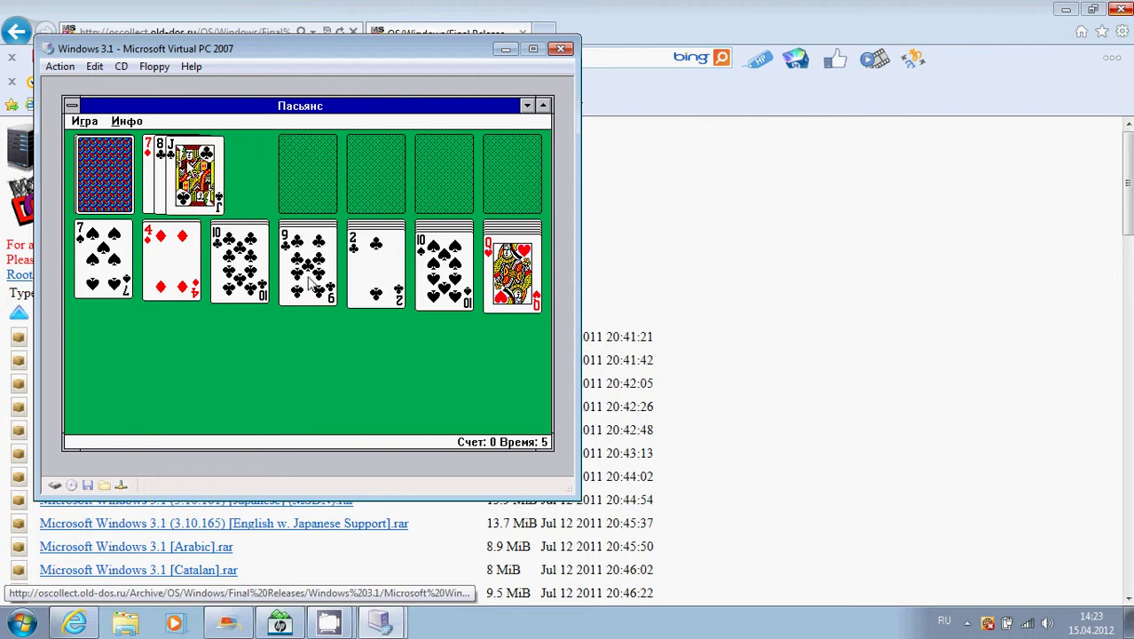
pyautogui.doubleClick(75, 107)
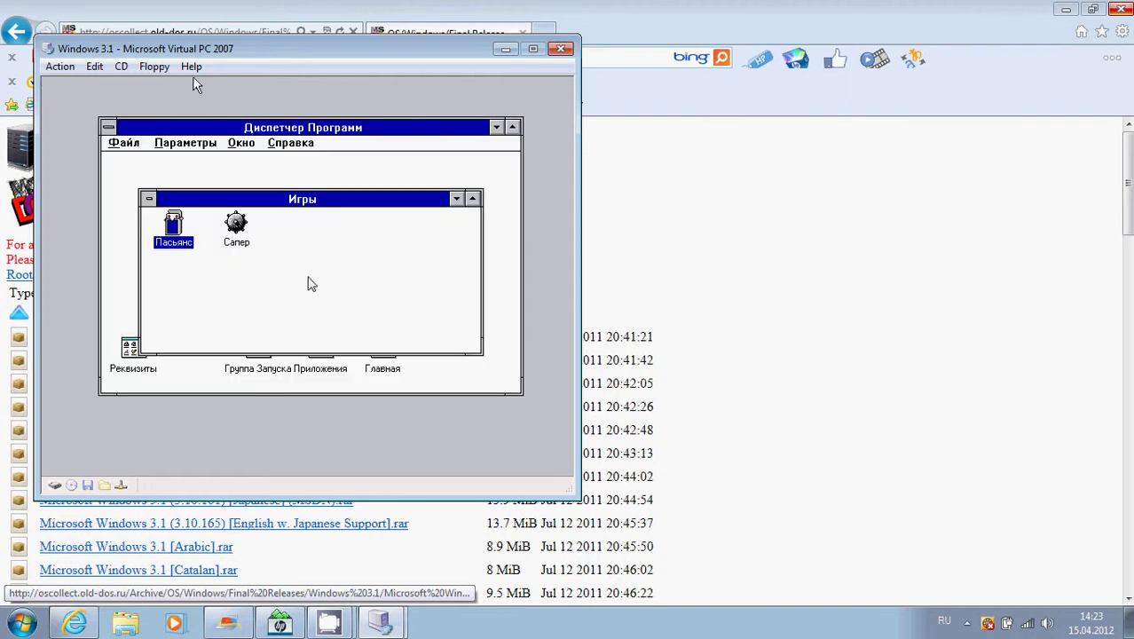
# Start Сапер from the Игры group, uncover cells until a mine is hit, and reset the board
pyautogui.press('Right')
pyautogui.press('Return')
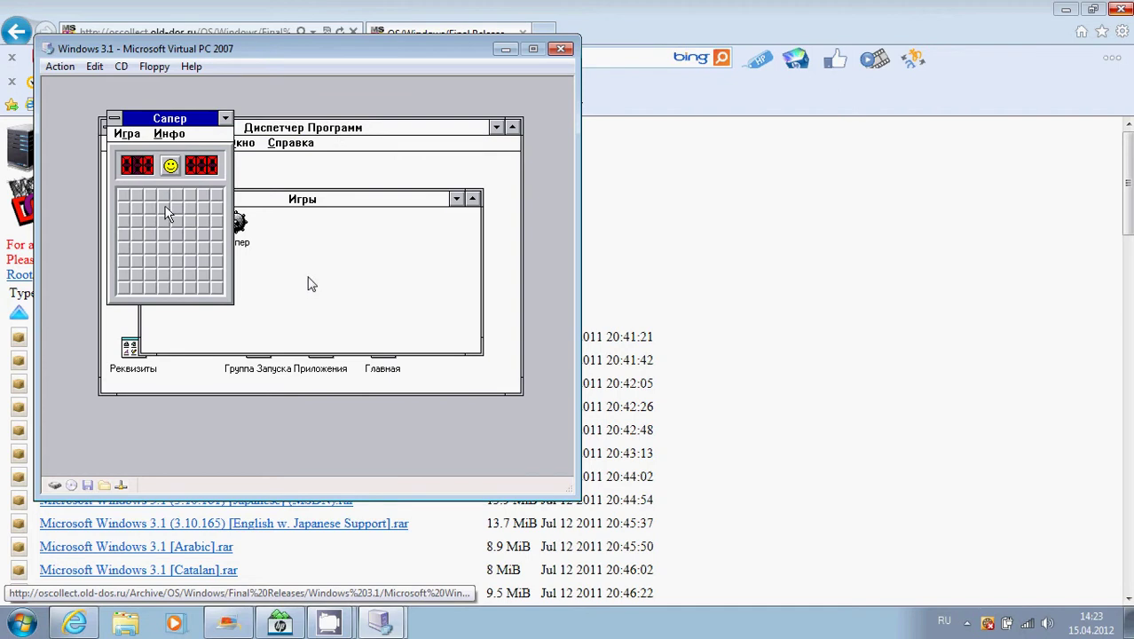
pyautogui.click(174, 207)
pyautogui.click(189, 260)
pyautogui.click(151, 261)
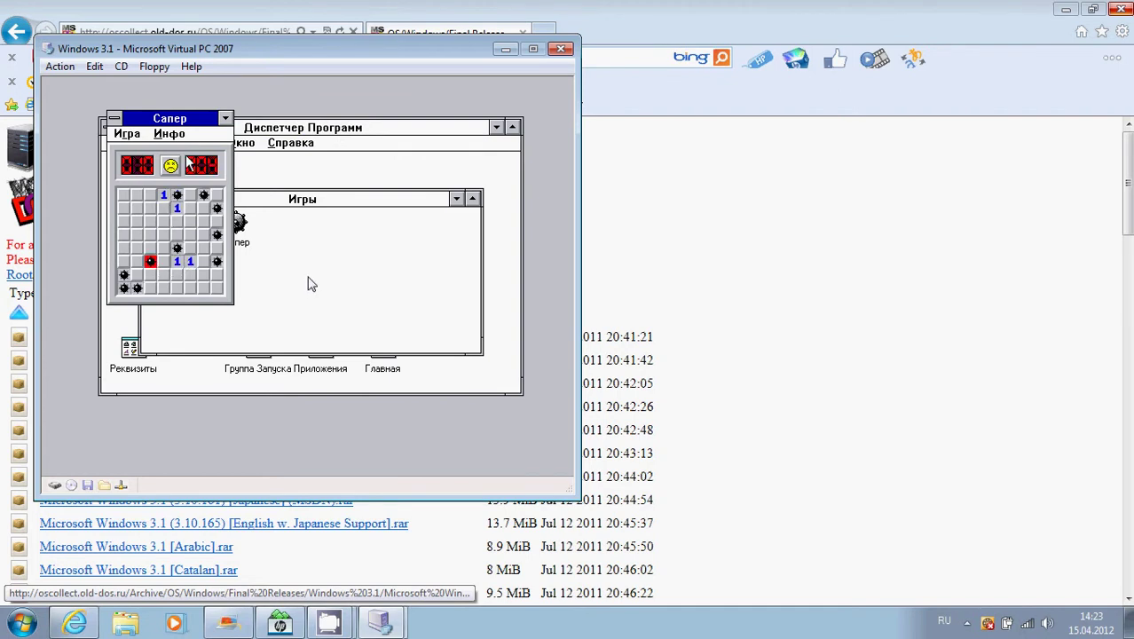
pyautogui.click(173, 166)
# View the version information of Сапер and close the game
pyautogui.click(170, 134)
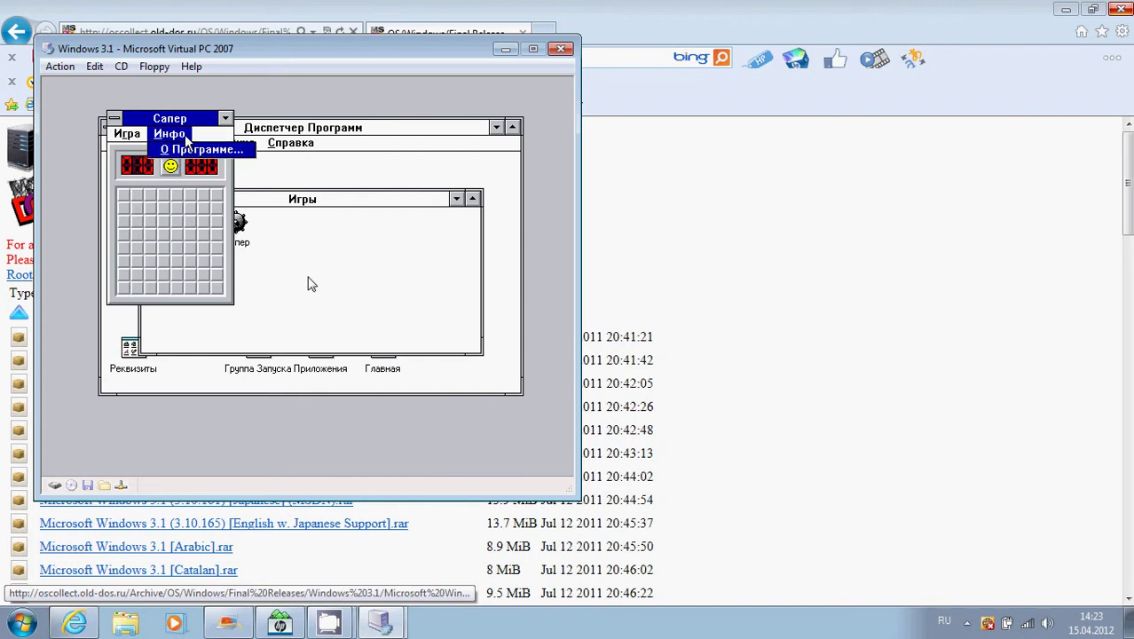
pyautogui.click(189, 149)
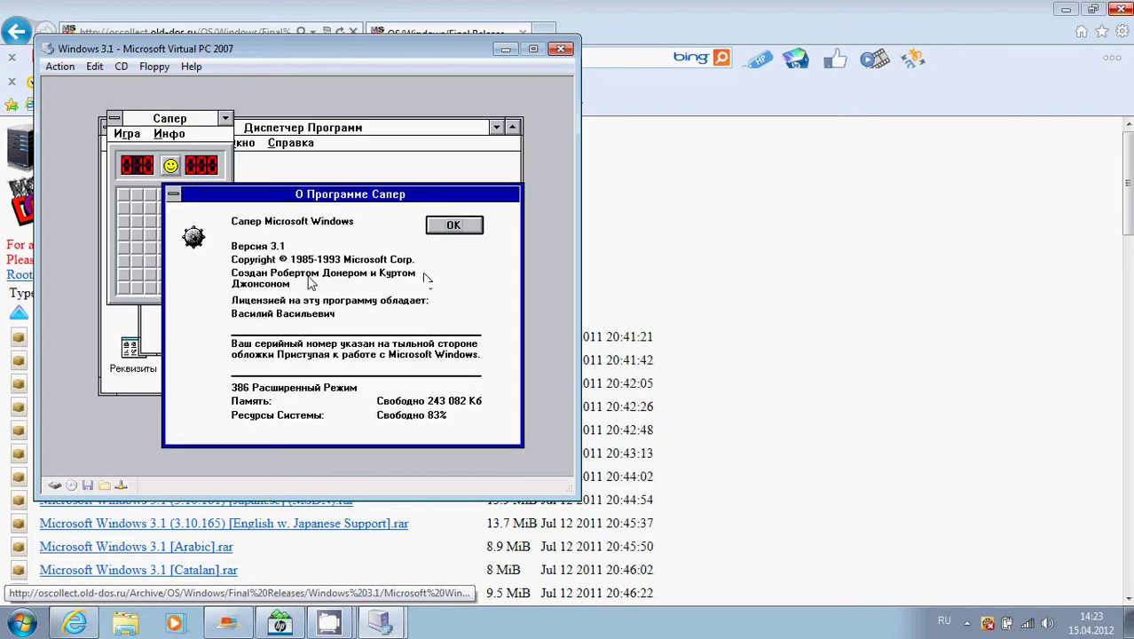
pyautogui.click(453, 225)
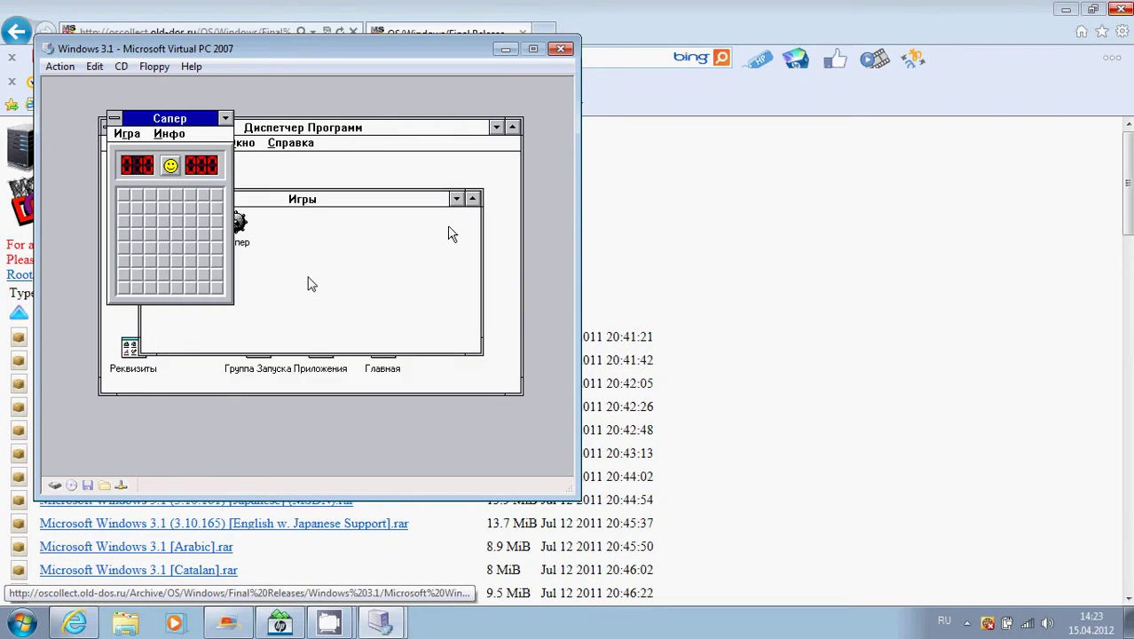
pyautogui.doubleClick(116, 119)
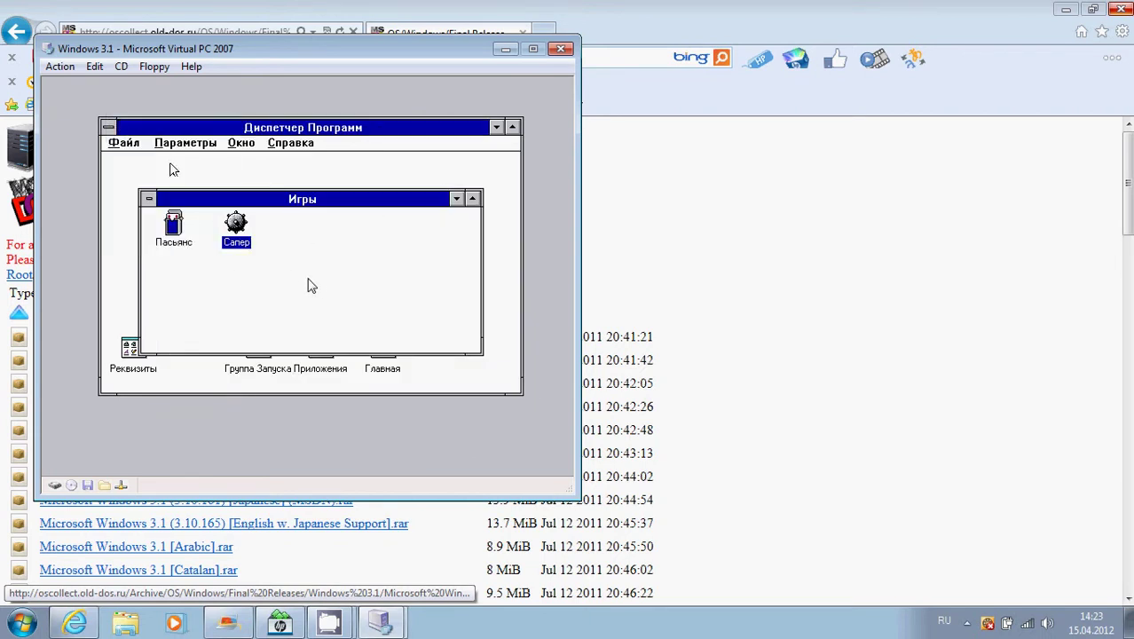
# Close the Игры group, briefly reopen Реквизиты, and open the Главная group
pyautogui.click(171, 245)
pyautogui.click(150, 199)
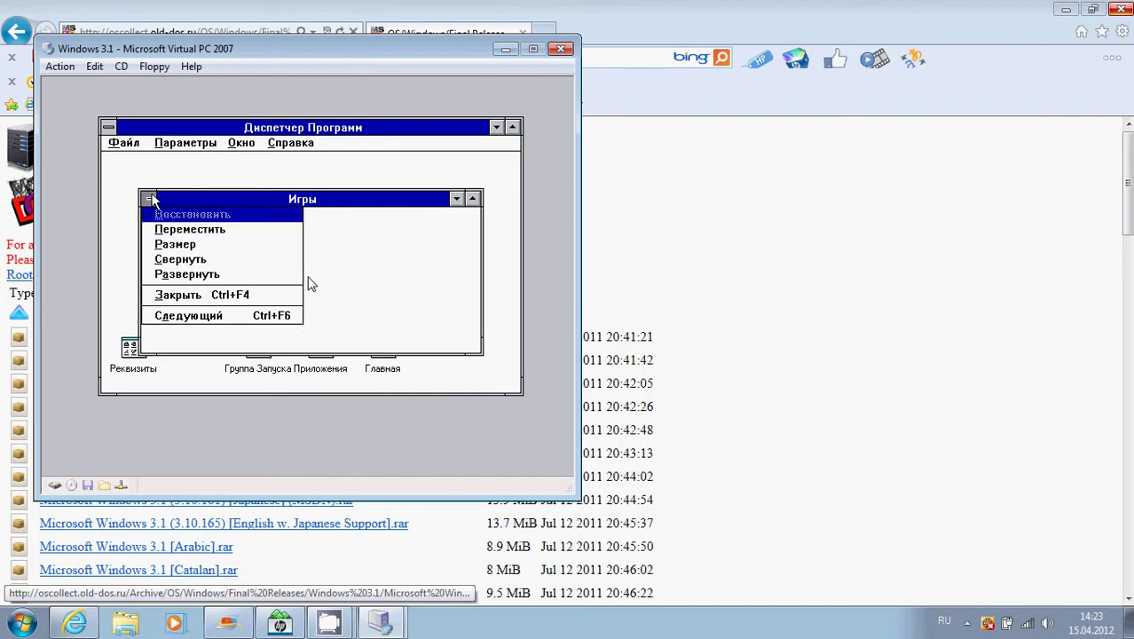
pyautogui.click(150, 198)
pyautogui.doubleClick(130, 344)
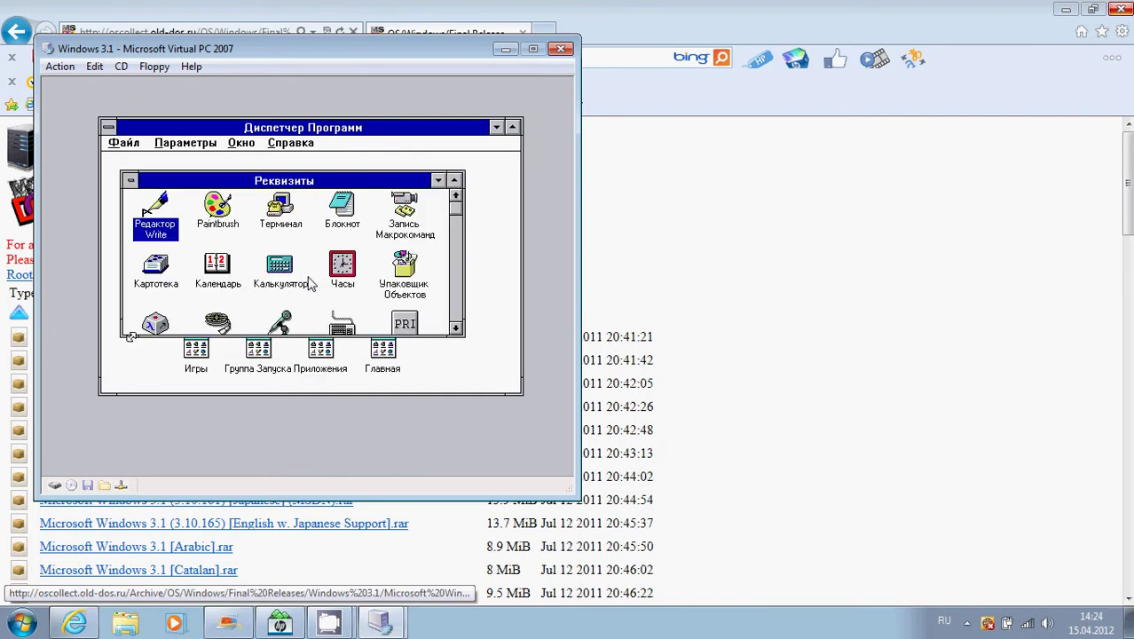
pyautogui.doubleClick(132, 183)
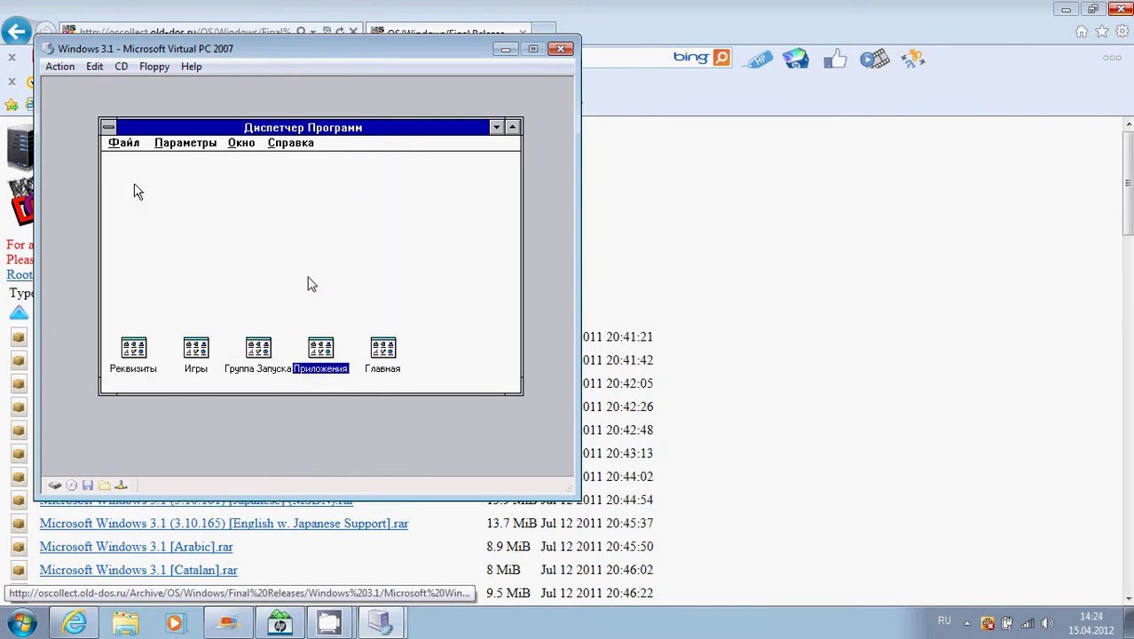
pyautogui.click(373, 362)
pyautogui.click(373, 362)
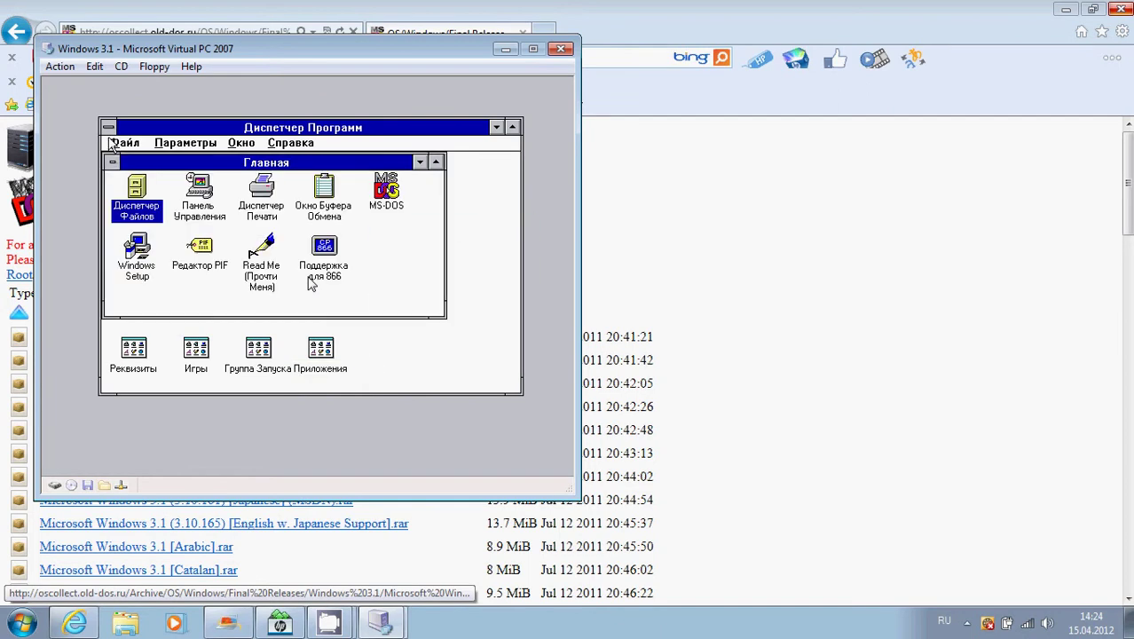
# Exit Windows to the DOS prompt and check the Windows and MS-DOS versions with winver and ver
pyautogui.doubleClick(108, 127)
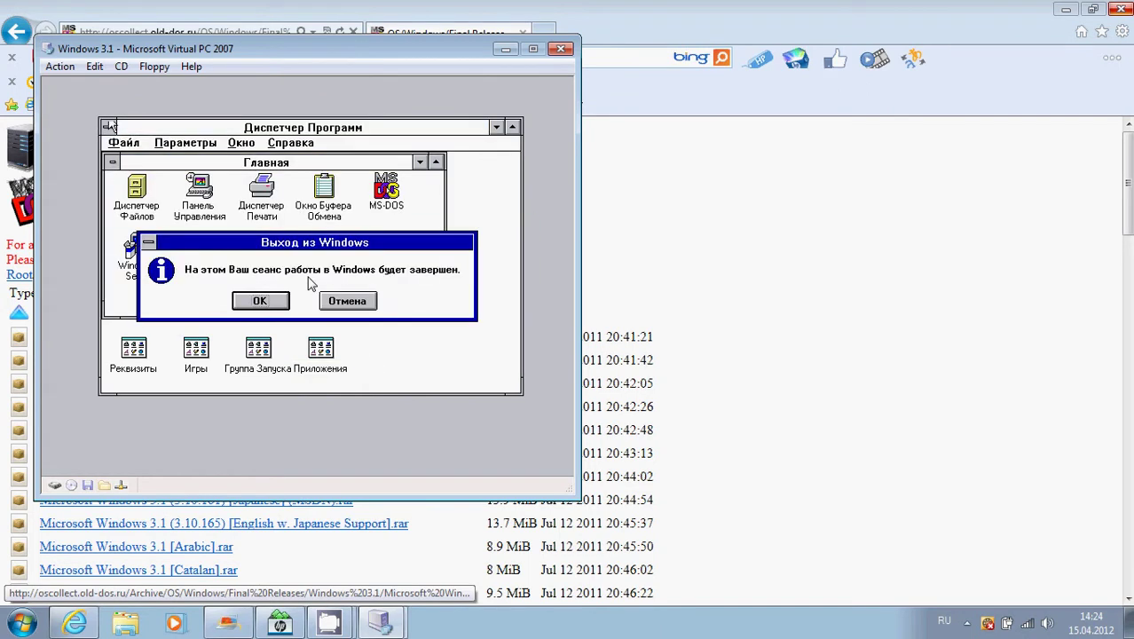
pyautogui.click(259, 301)
pyautogui.write('w')
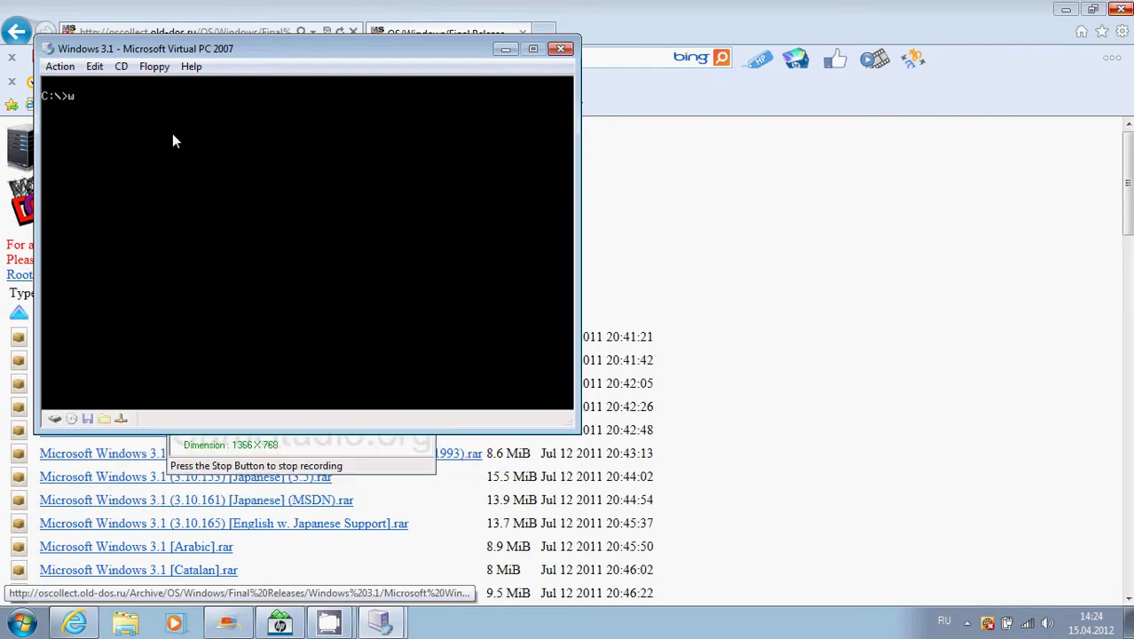
pyautogui.write('inver')
pyautogui.press('Return')
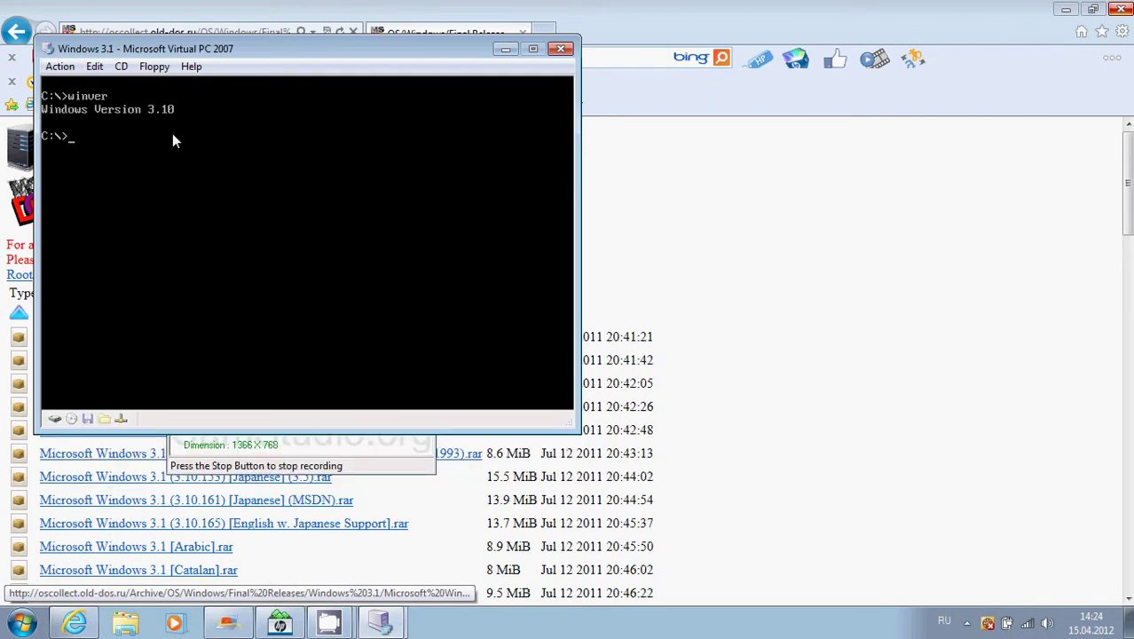
pyautogui.write('ver')
pyautogui.press('Return')
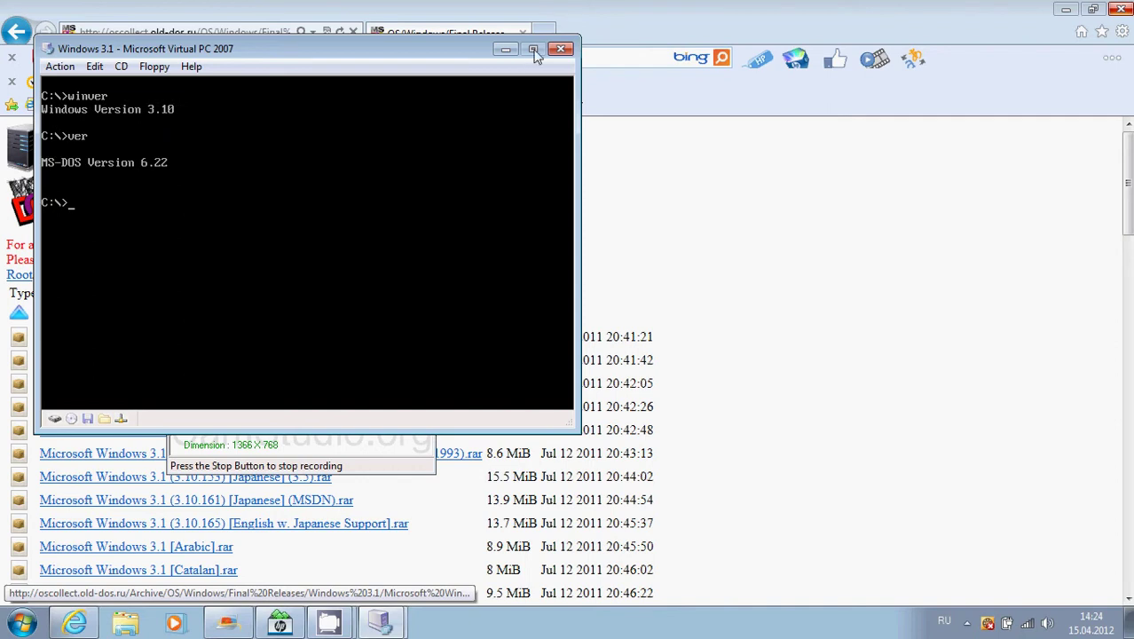
# Start closing the Windows 3.1 virtual machine
pyautogui.click(561, 49)
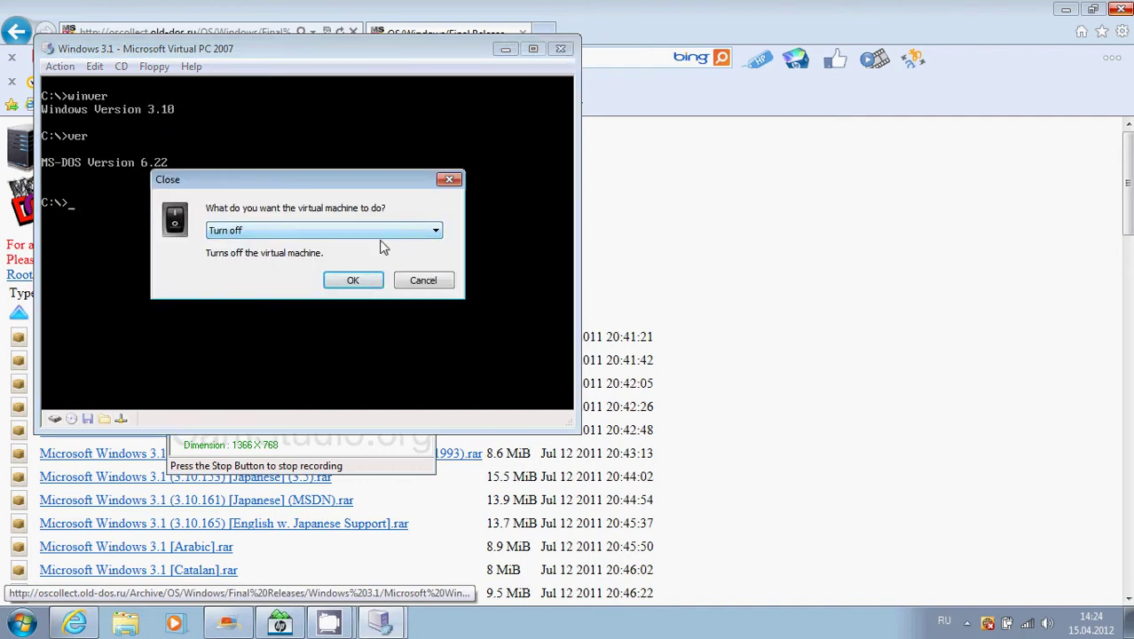